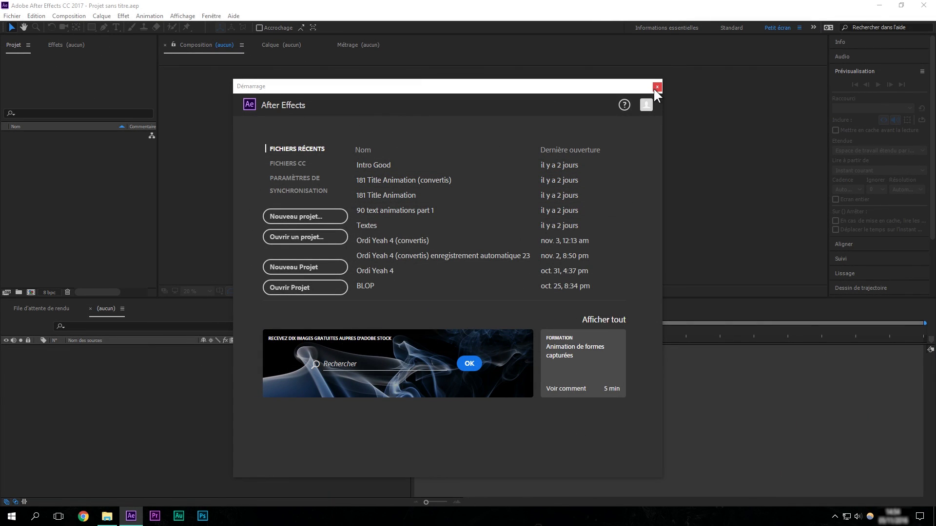
Close the start screen and import Fleurs.png, Musique.mp3, Salon.png, Vidéo1.mp4 and Vidéo2.mp4 from the Footage folder into the project.
click(656, 88)
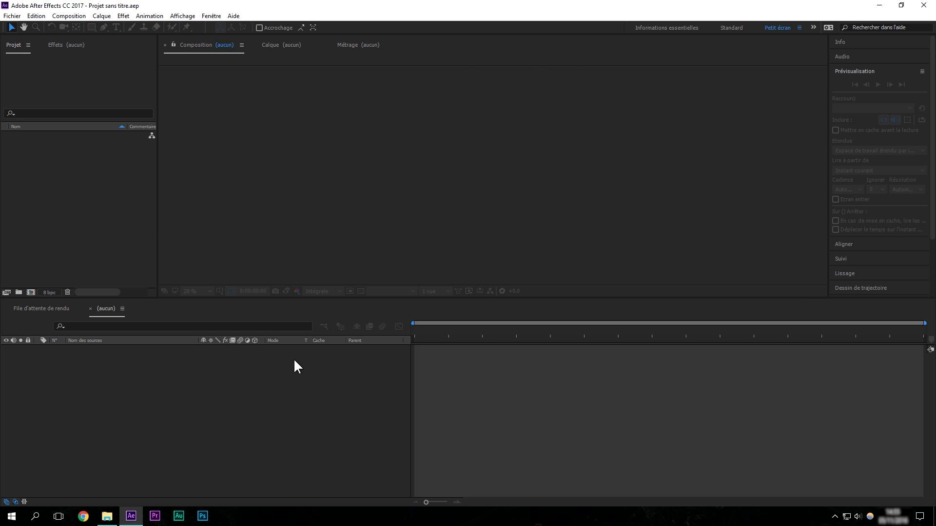
click(11, 16)
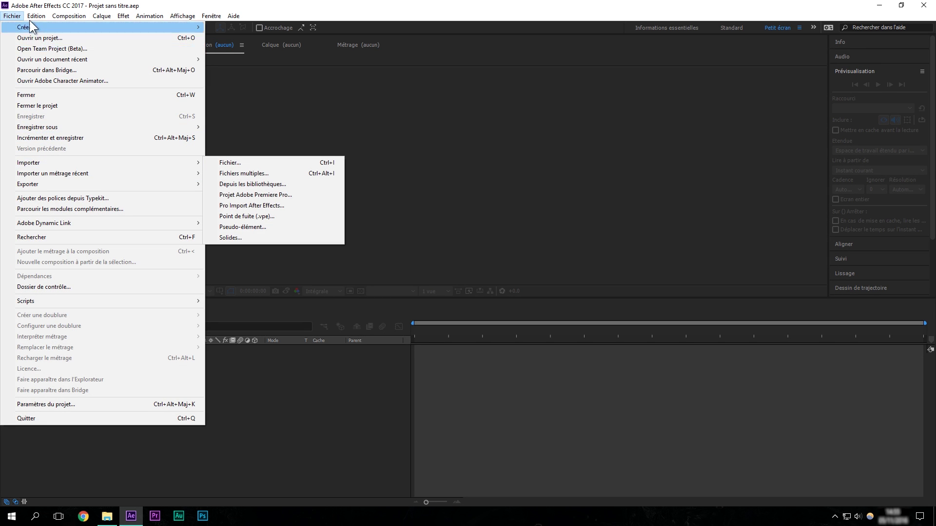
mouse_move(55, 163)
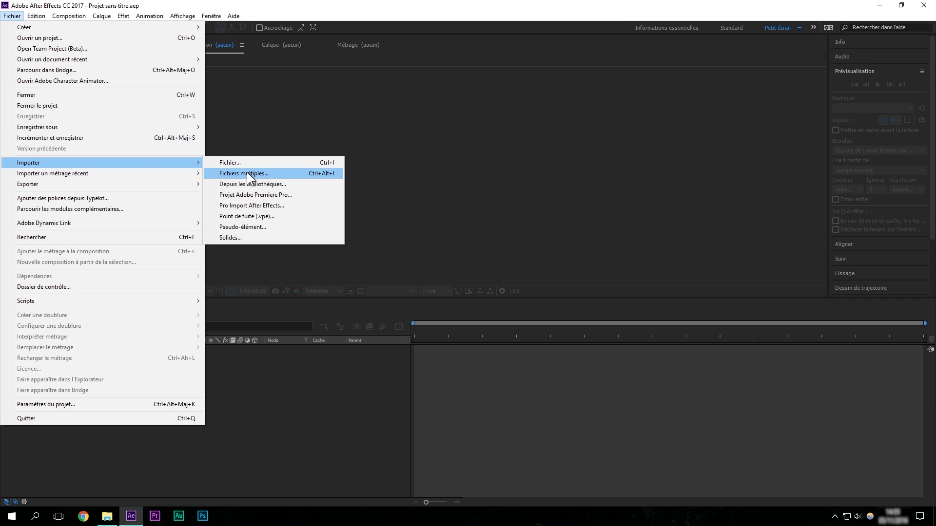
click(439, 191)
click(107, 516)
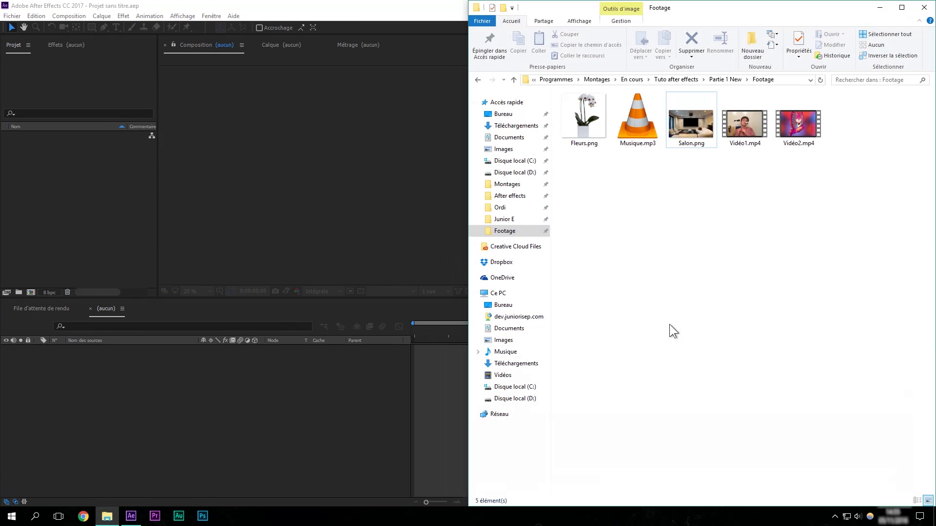
drag(844, 210, 598, 109)
drag(602, 146, 71, 213)
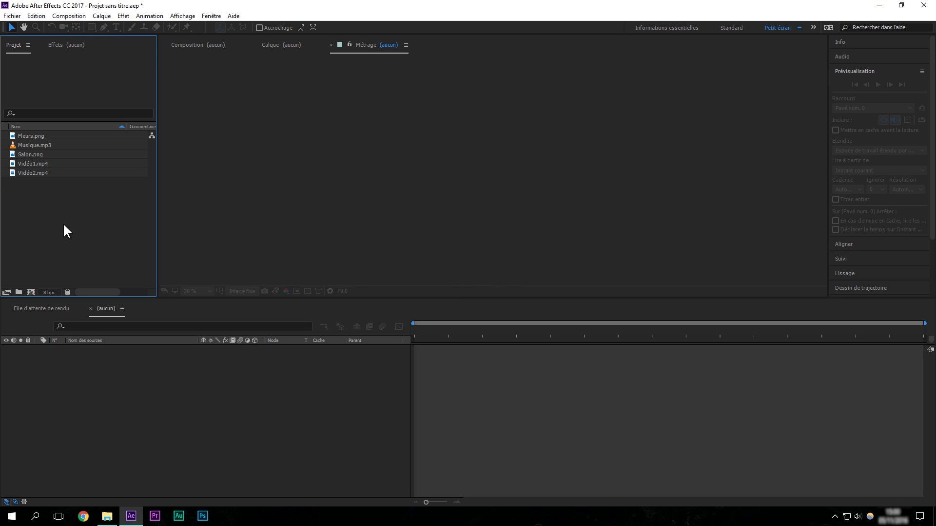
drag(63, 224, 27, 136)
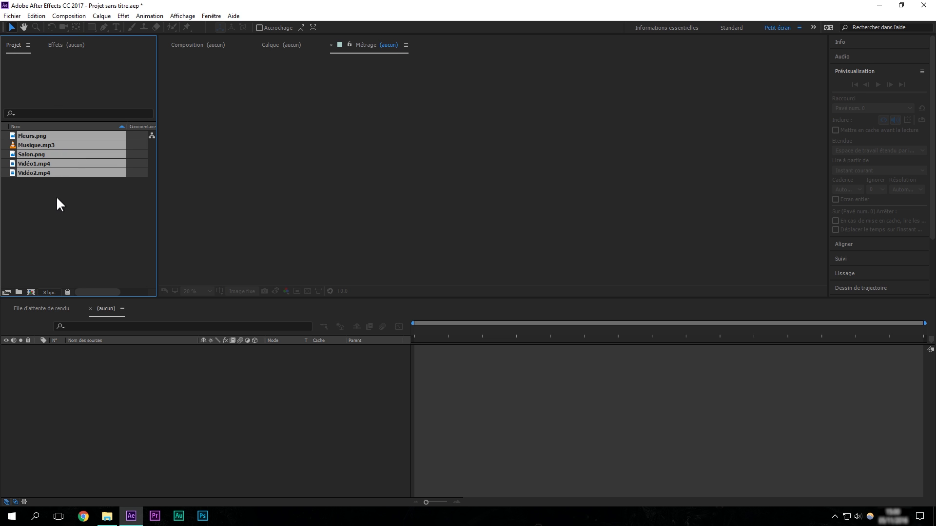
click(57, 197)
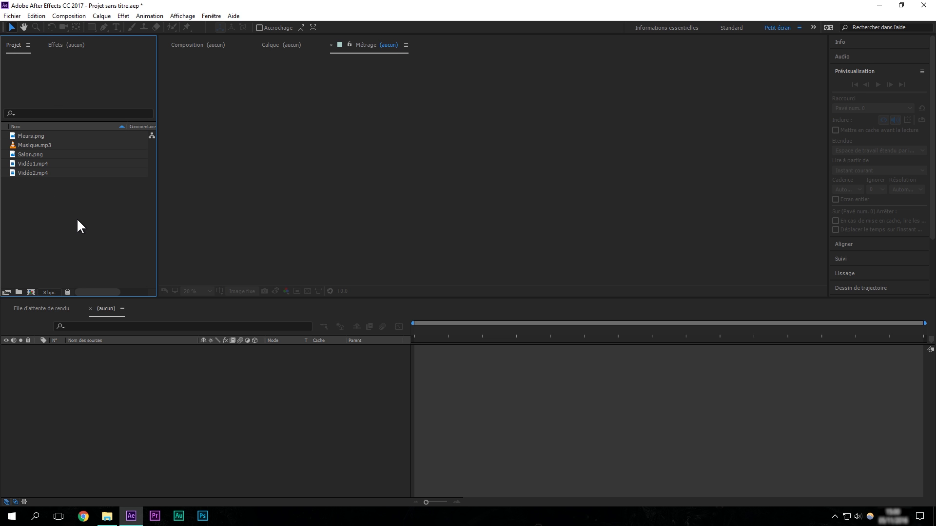
Preview Vidéo1.mp4 in the footage viewer and scrub it to 0:00:02:13.
double_click(25, 163)
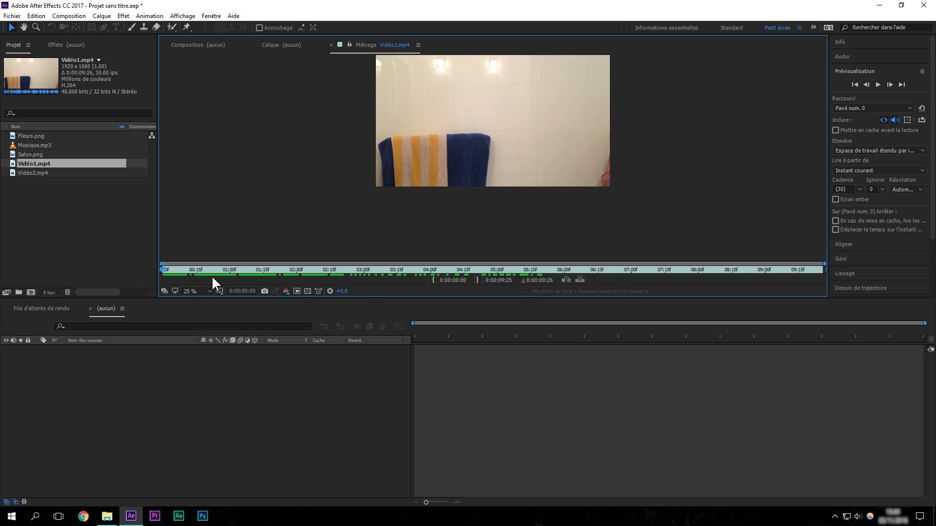
drag(166, 269, 326, 271)
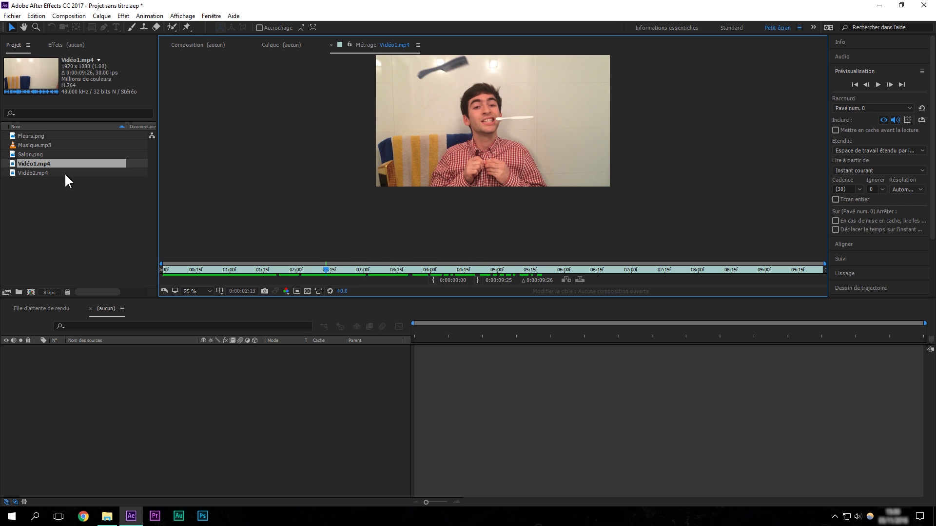
Display Fleurs.png in the footage viewer and pan across the image with the Hand tool.
double_click(31, 137)
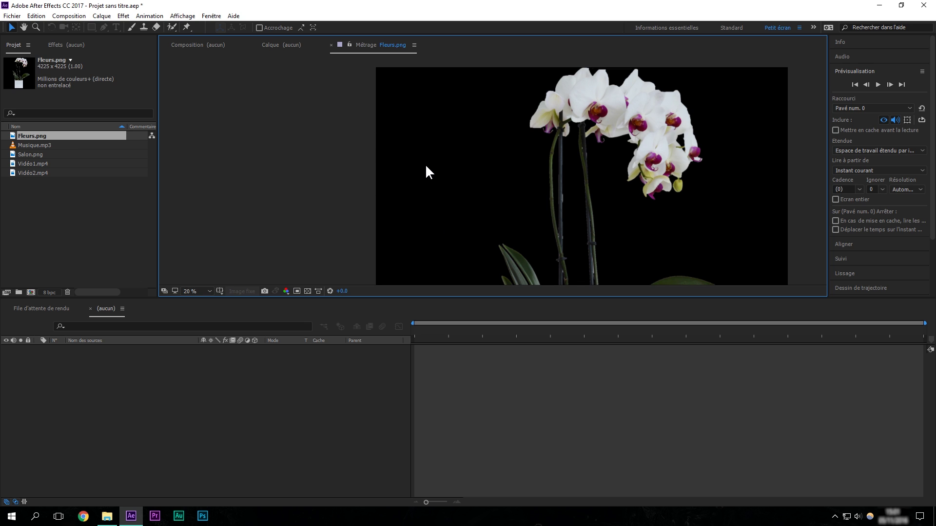
click(23, 27)
drag(567, 226, 439, 224)
drag(455, 140, 439, 145)
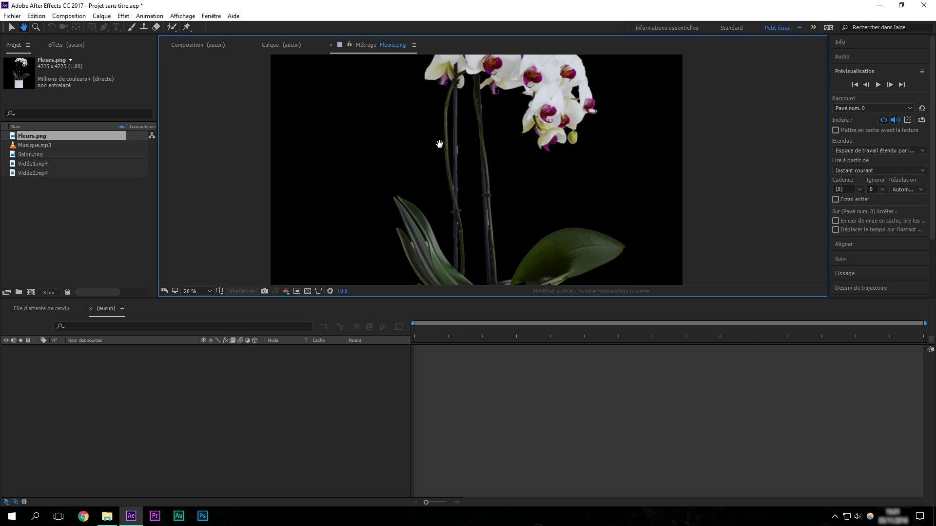
Magnify the orchid blossoms to 200 % with the Zoom tool, and zoom back out to 6.25 %.
click(35, 28)
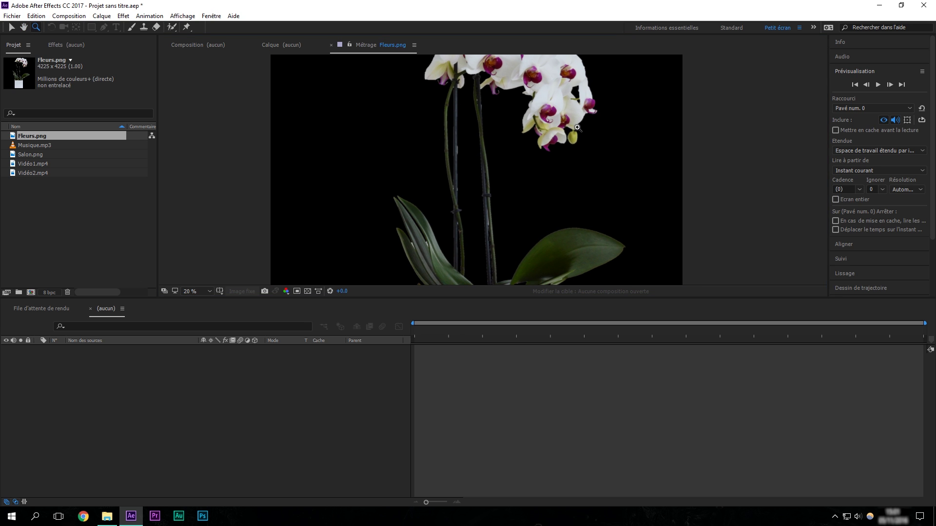
click(548, 112)
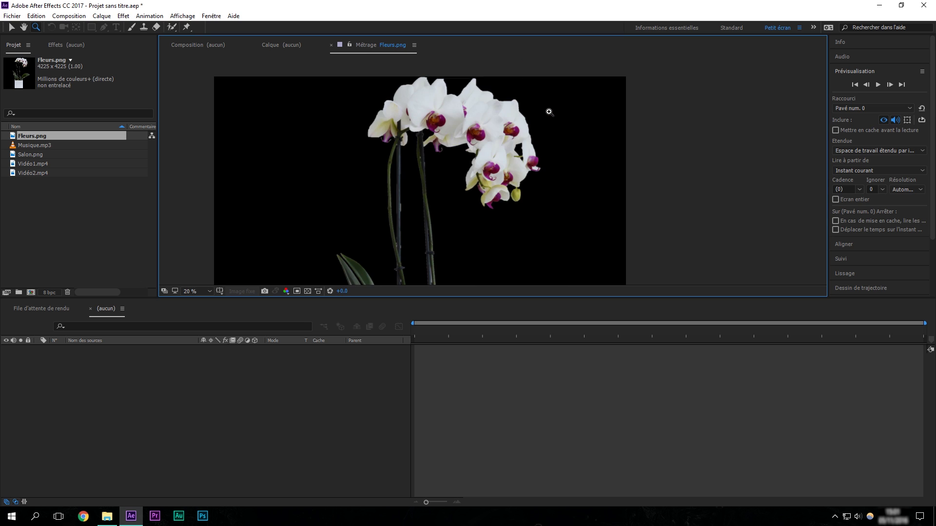
click(494, 168)
click(493, 178)
click(493, 178)
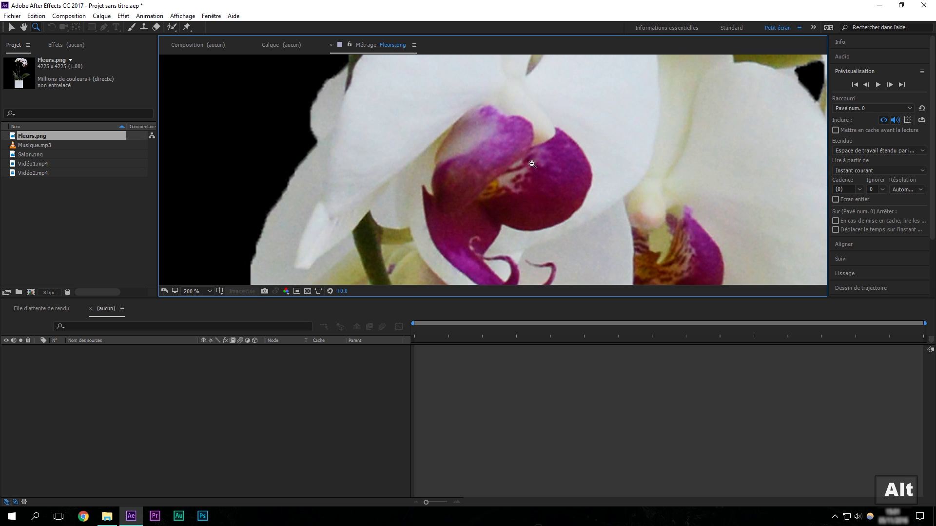
alt+click(483, 147)
alt+click(517, 161)
alt+double_click(501, 154)
alt+click(563, 117)
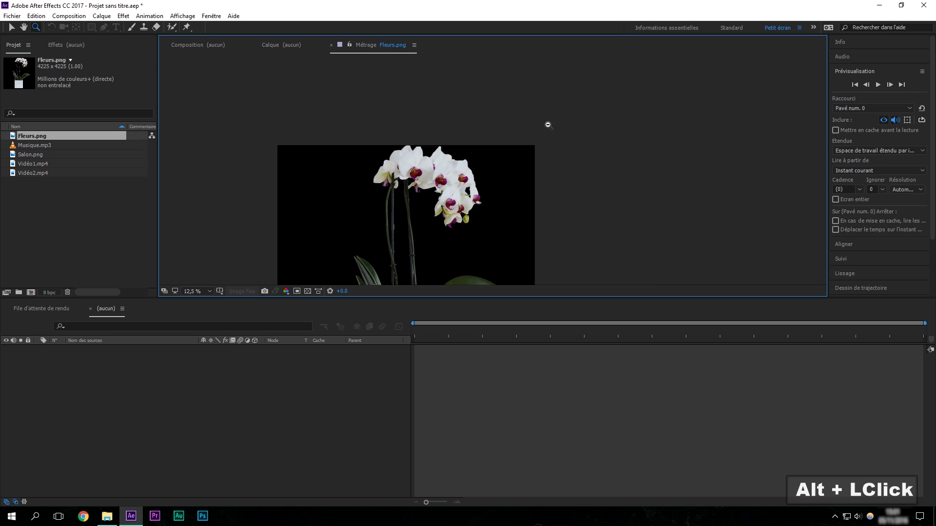
alt+click(444, 198)
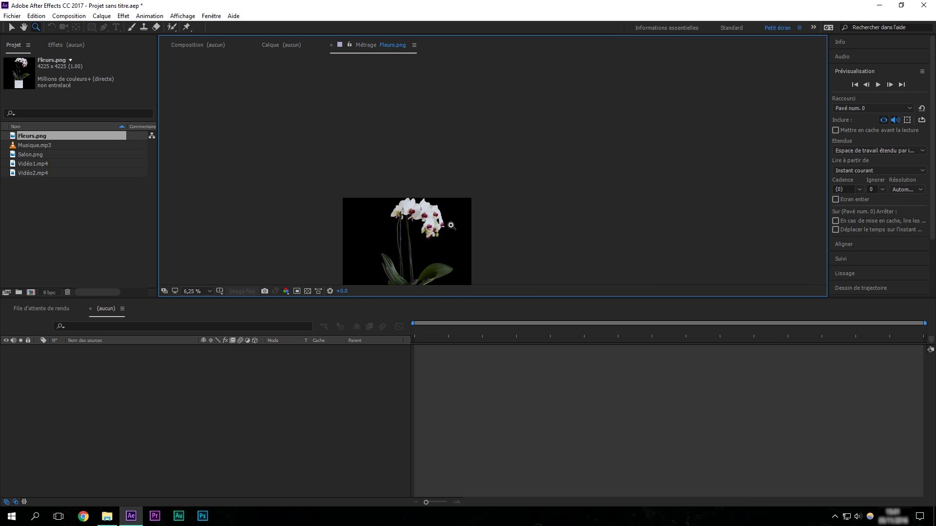
Inspect the tip of the orchid's leaf at 200 % with the Zoom tool, and zoom back out to 12.5 %.
click(384, 256)
click(489, 170)
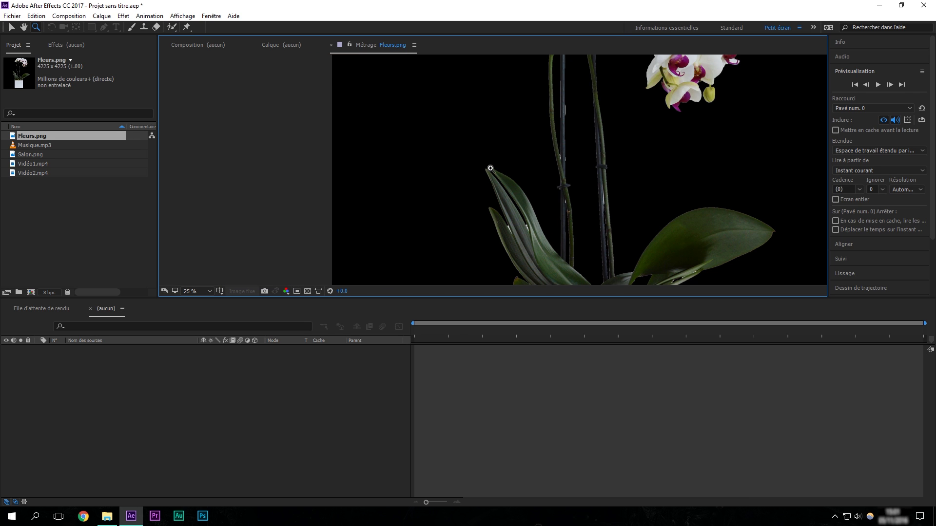
click(489, 170)
click(489, 169)
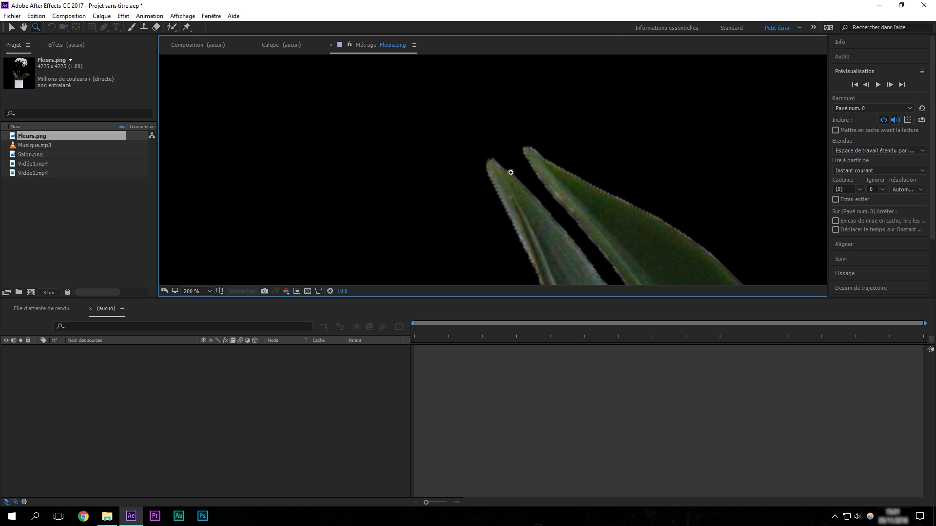
alt+click(261, 135)
alt+double_click(668, 270)
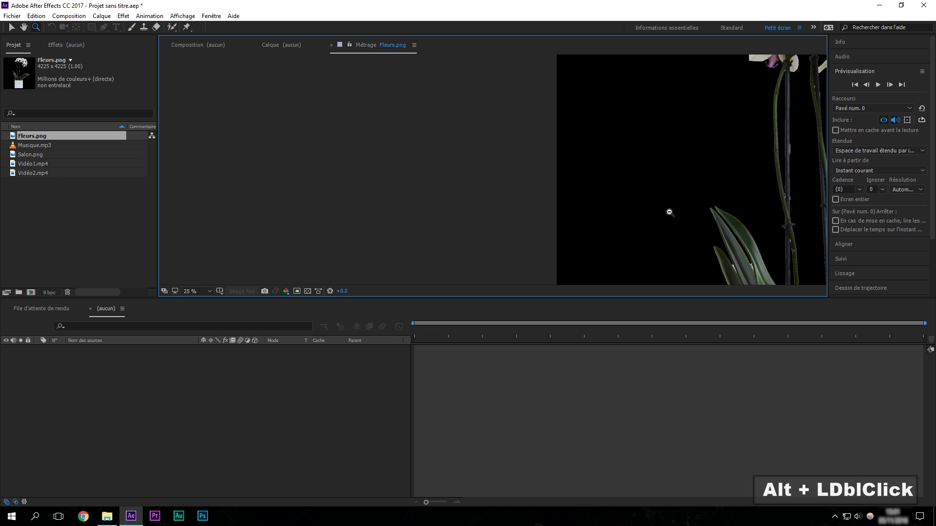
alt+click(801, 262)
alt+click(492, 263)
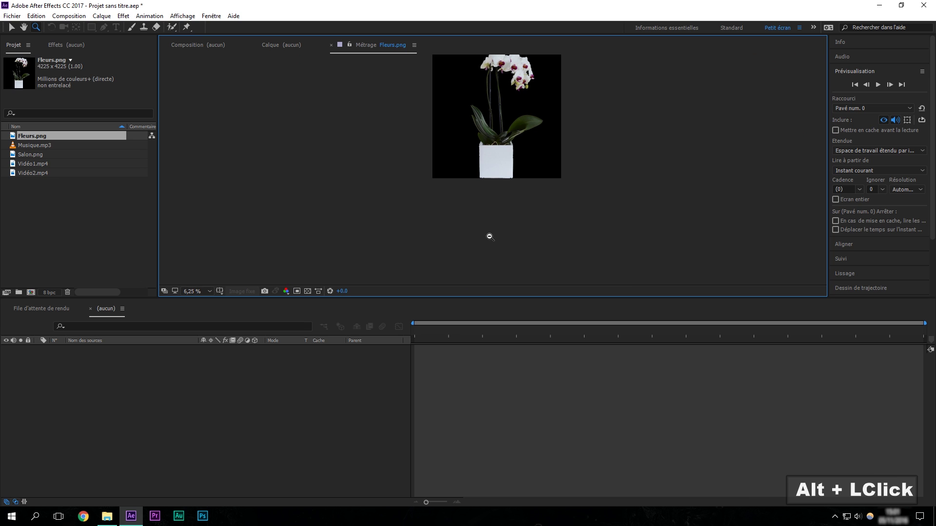
alt+click(494, 103)
click(498, 174)
click(496, 186)
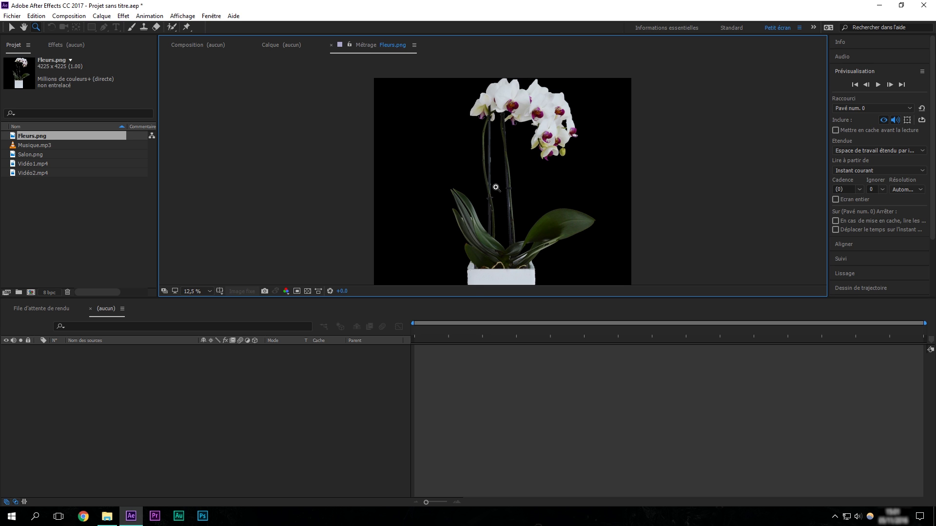
scroll(496, 187, up, 2)
scroll(496, 187, down, 2)
Zoom Fleurs.png in and out with the Selection tool active, and fit the image to the viewer with Ajuster.
click(11, 28)
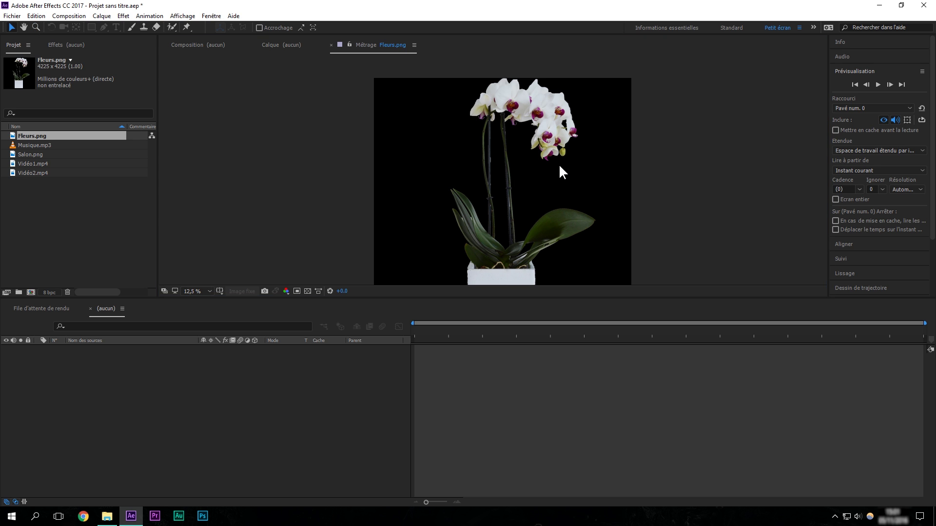
scroll(542, 141, up, 5)
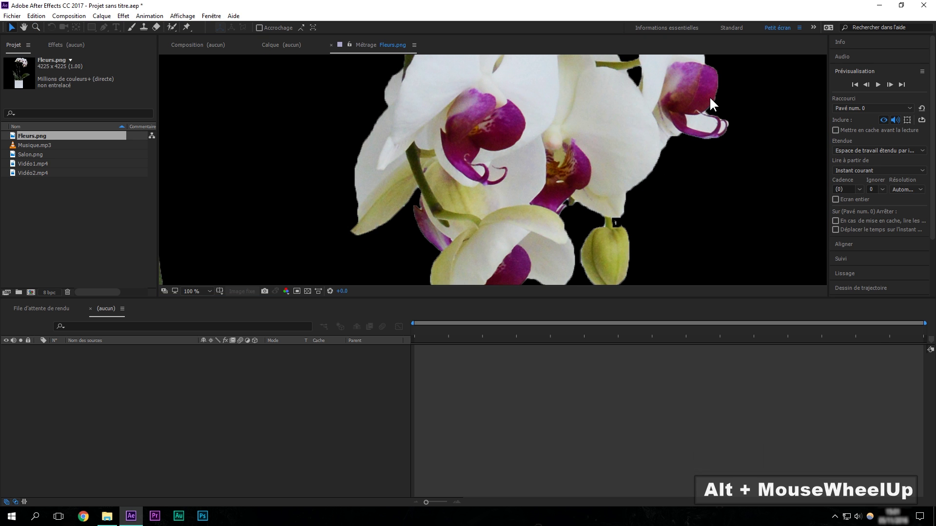
scroll(600, 119, down, 8)
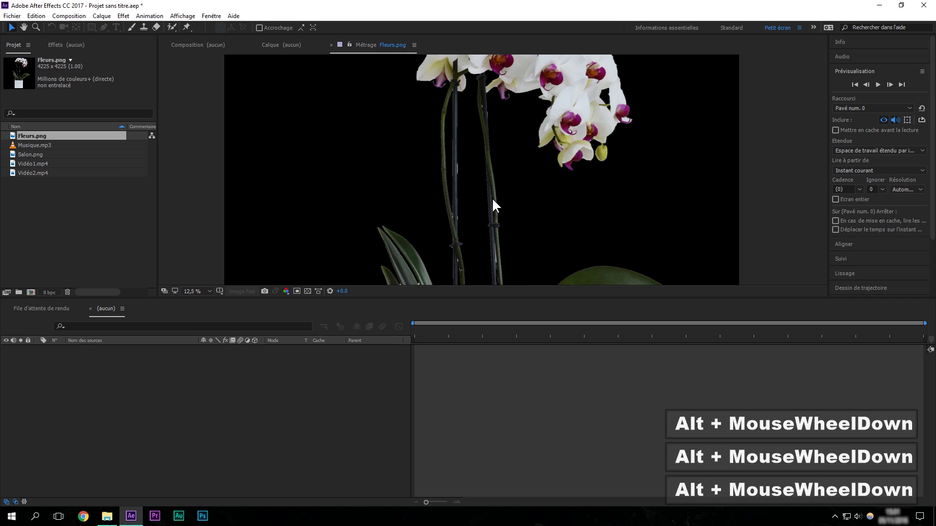
scroll(499, 93, down, 1)
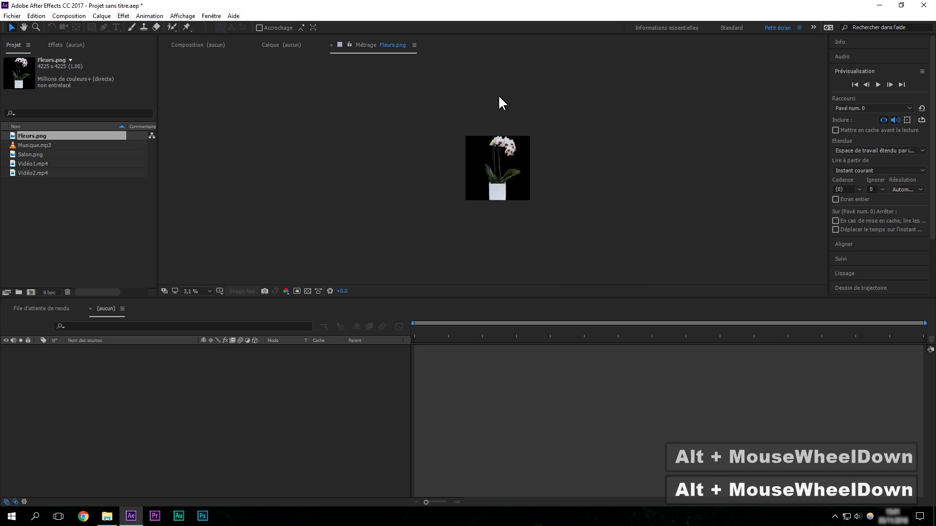
scroll(499, 174, up, 2)
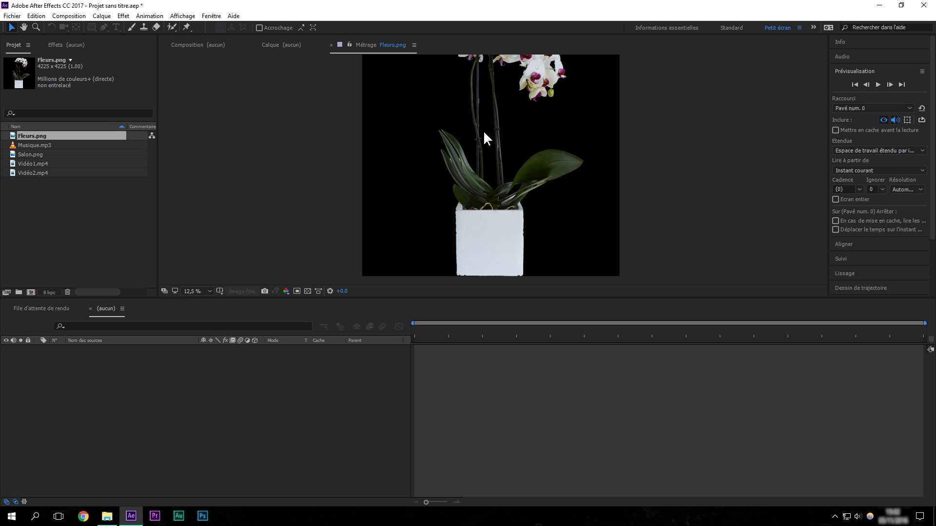
click(206, 291)
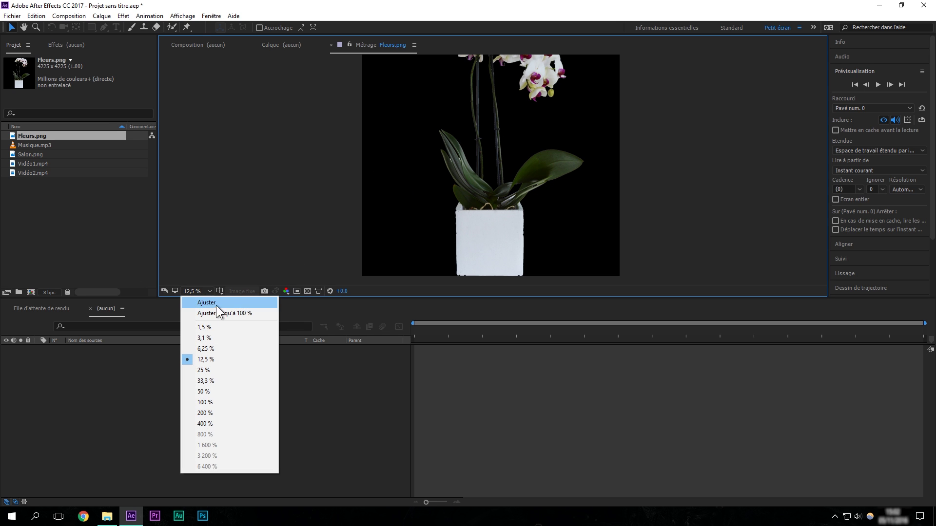
click(207, 303)
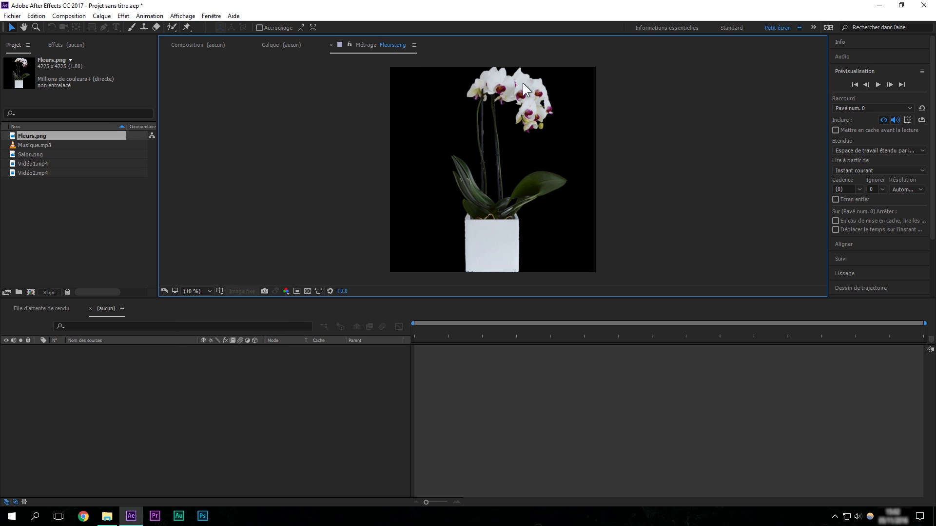
View Musique.mp3 and display Vidéo1.mp4 at 0:00:01:07, fitted to the viewer with Ajuster.
double_click(35, 145)
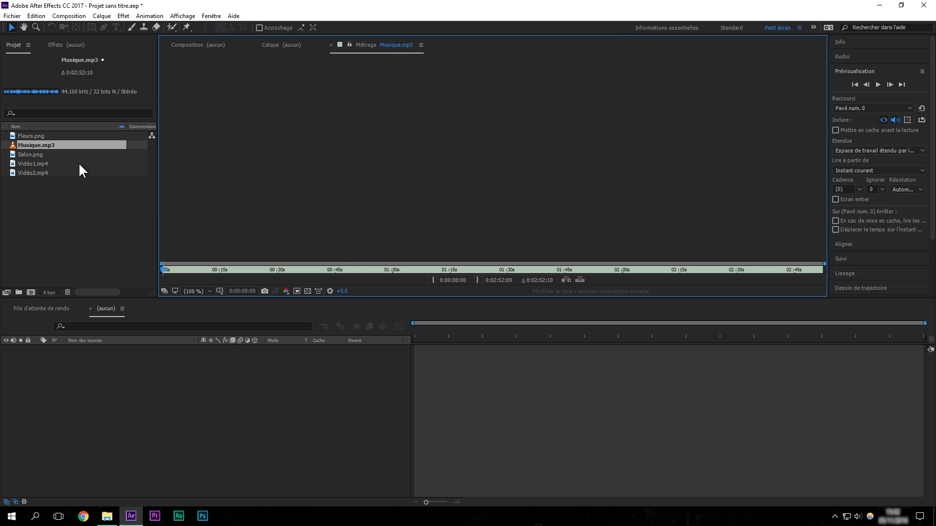
double_click(36, 163)
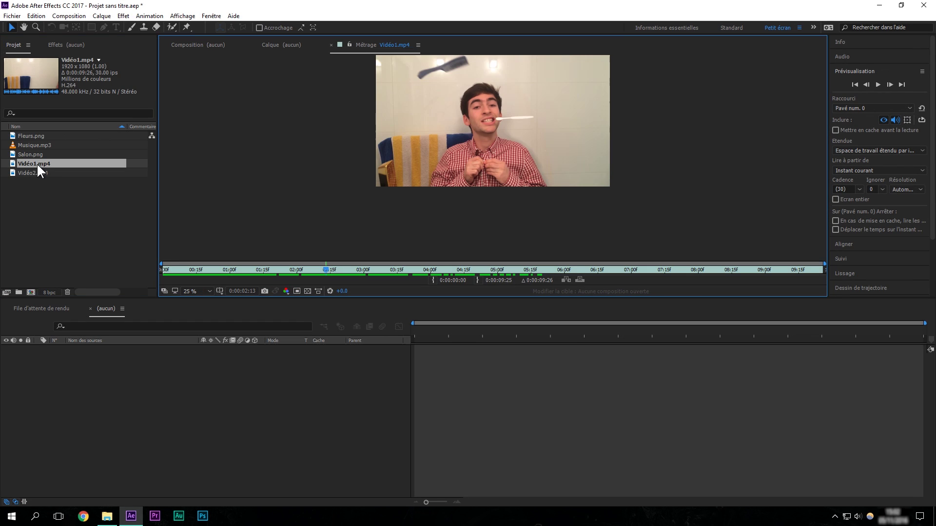
click(278, 269)
drag(277, 268, 244, 269)
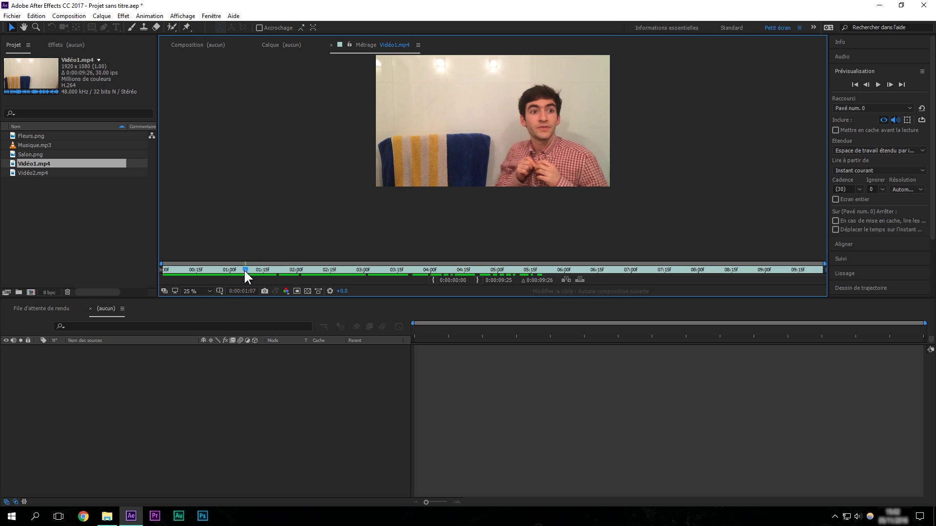
click(202, 292)
click(218, 302)
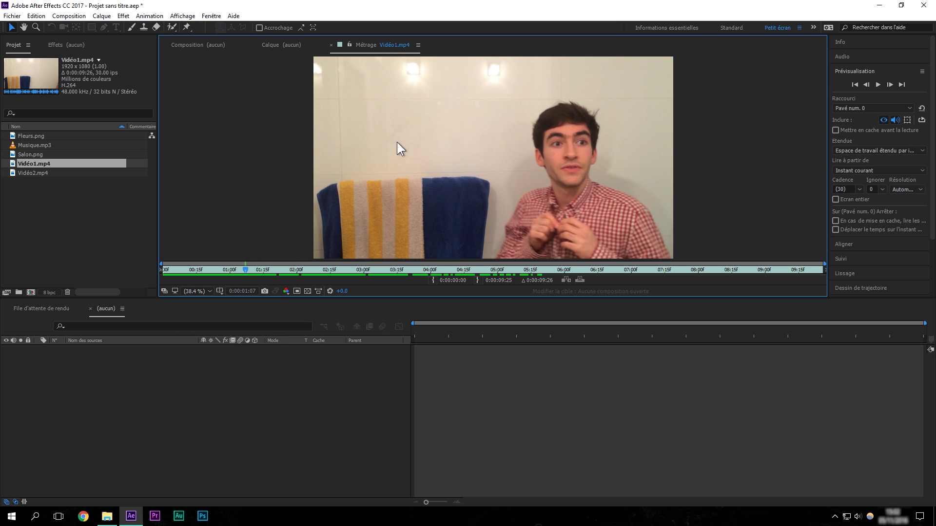
Collapse the Prévisualisation panel, view the Standard workspace and the list of additional workspaces, and return to Petit écran.
click(856, 71)
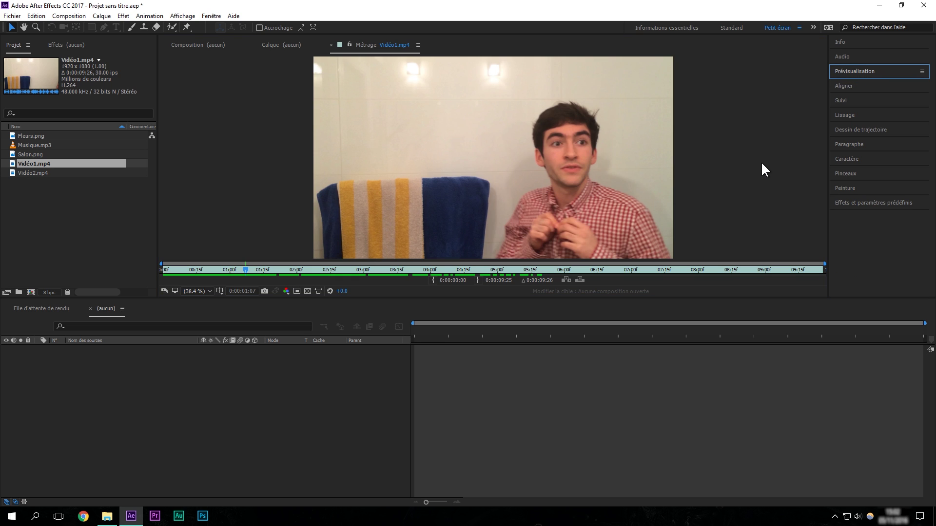
click(733, 27)
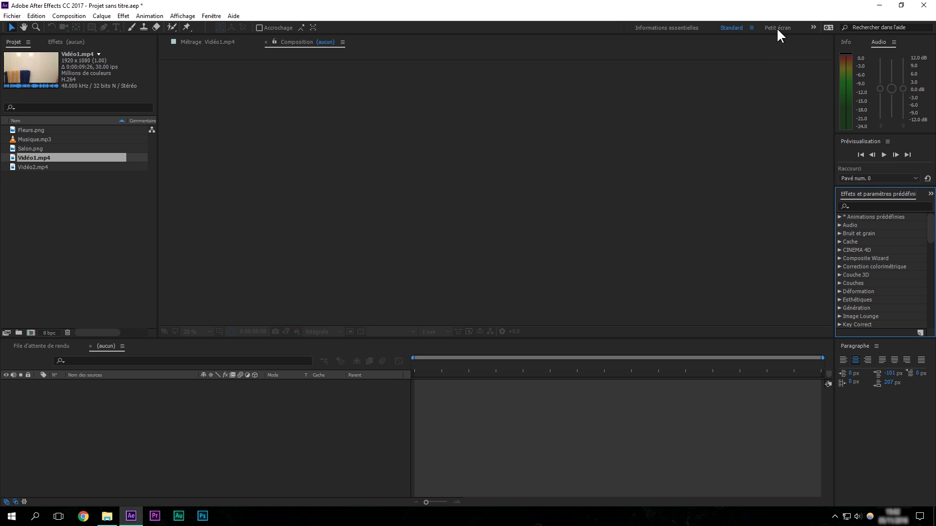
click(813, 27)
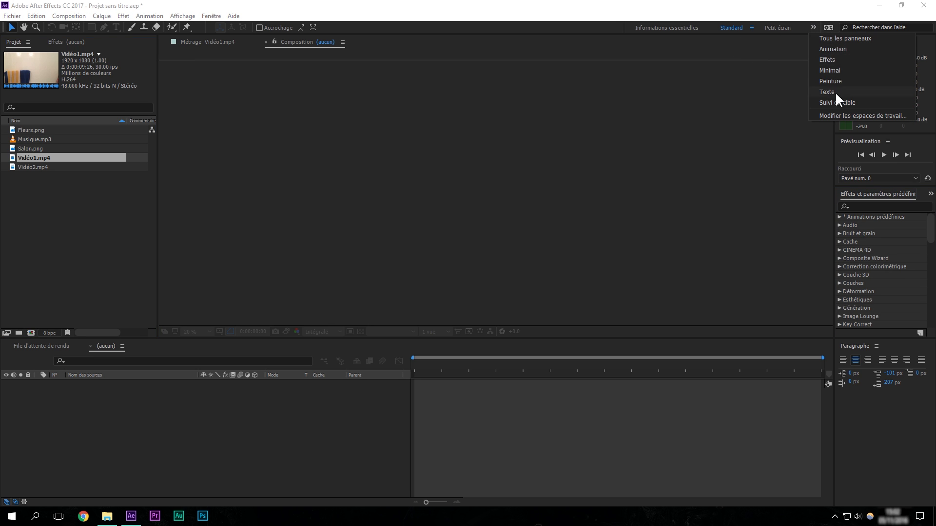
click(780, 28)
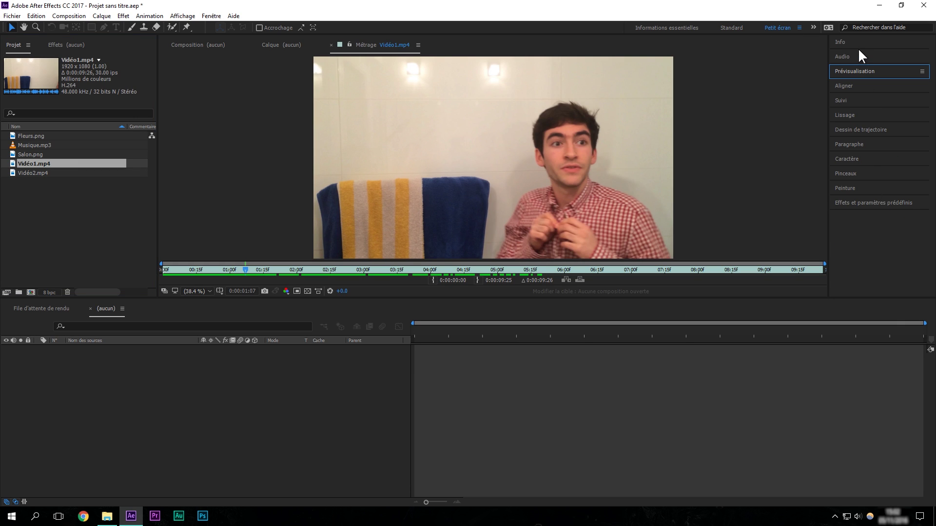
Expand the Info panel, then the Prévisualisation panel, and look through the complete list of panels that can be shown.
click(845, 44)
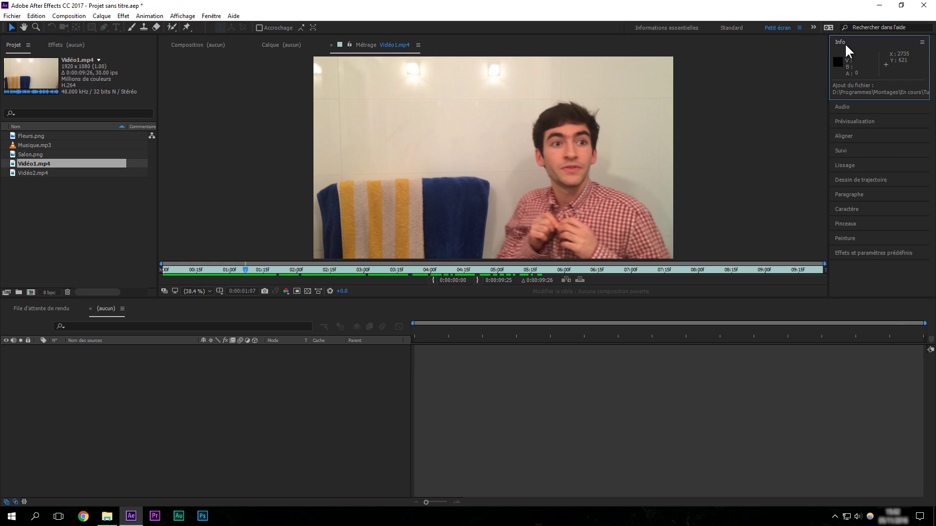
click(850, 122)
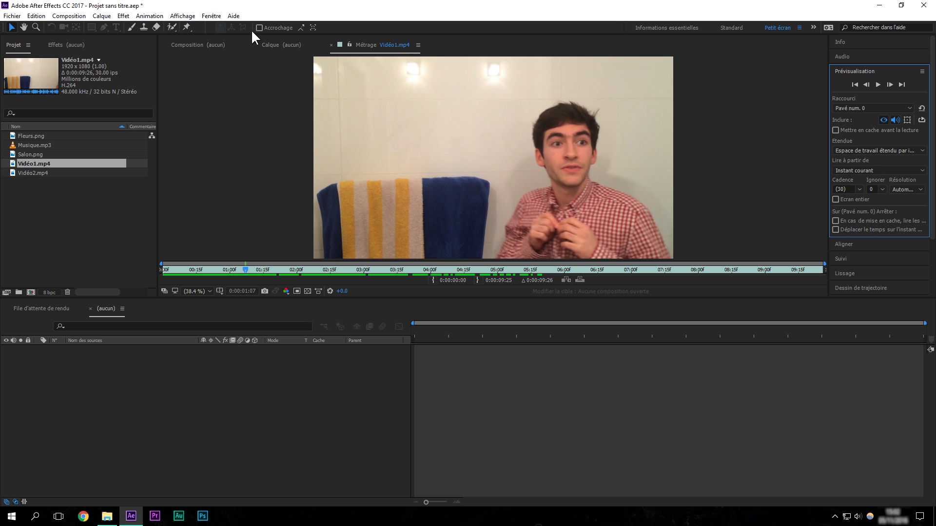
click(211, 15)
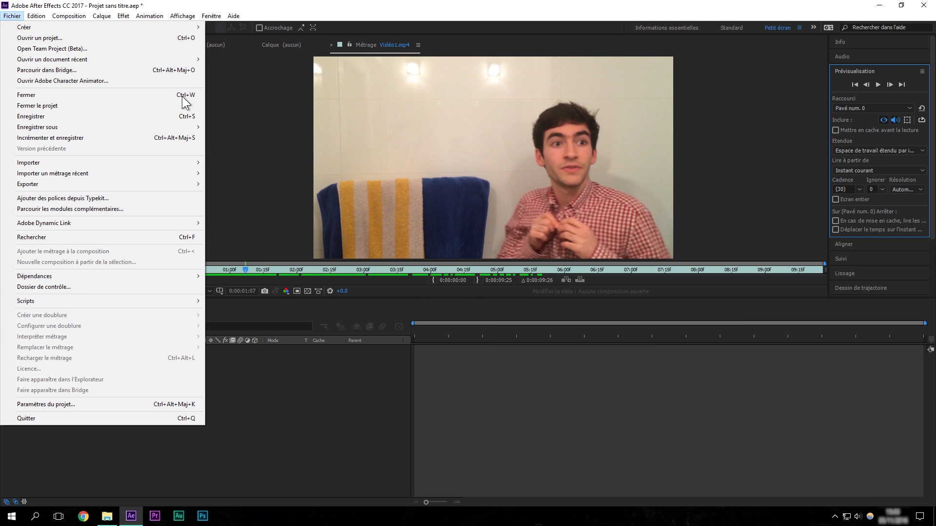
click(279, 150)
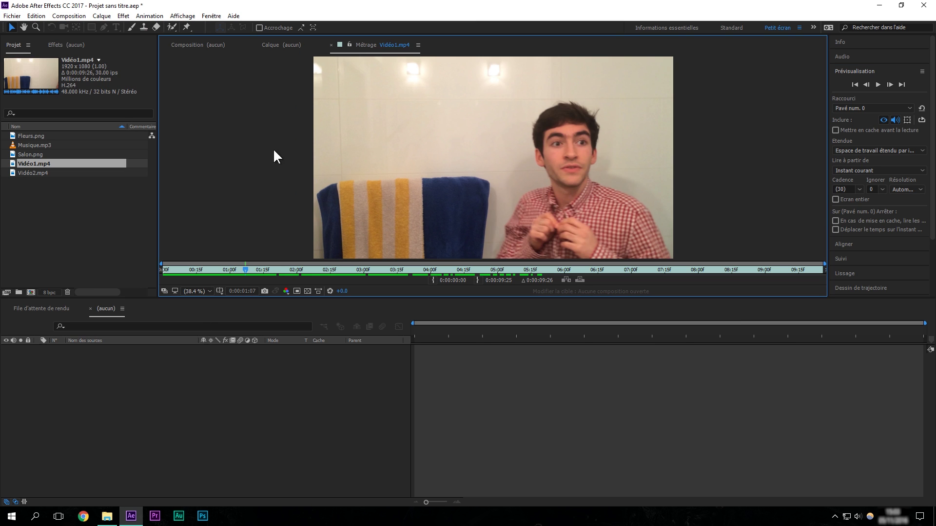
click(211, 16)
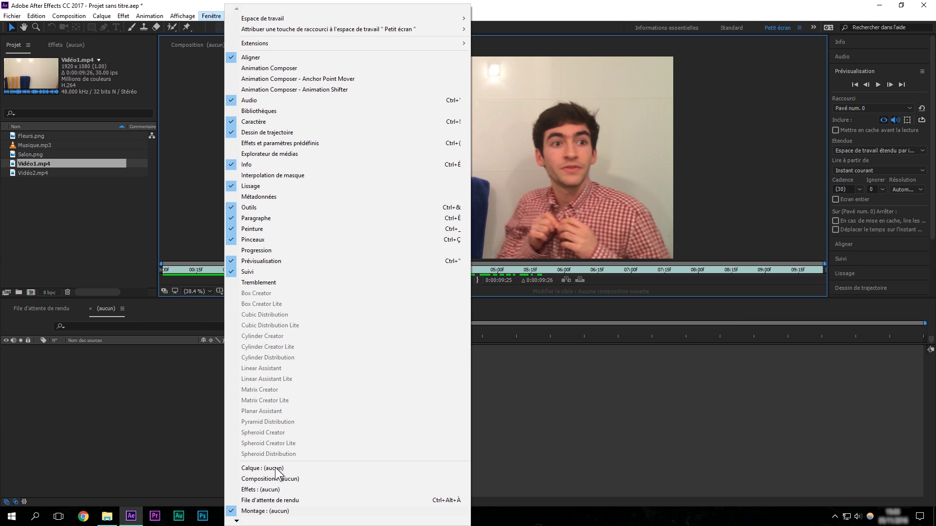
mouse_move(244, 521)
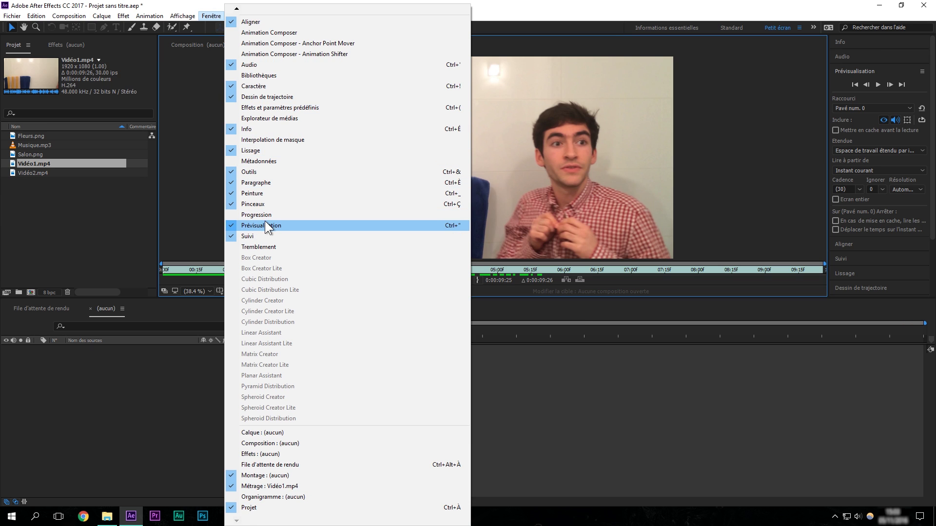
Shrink the Prévisualisation panel to its playback controls and enlarge it again to show all its options.
click(849, 69)
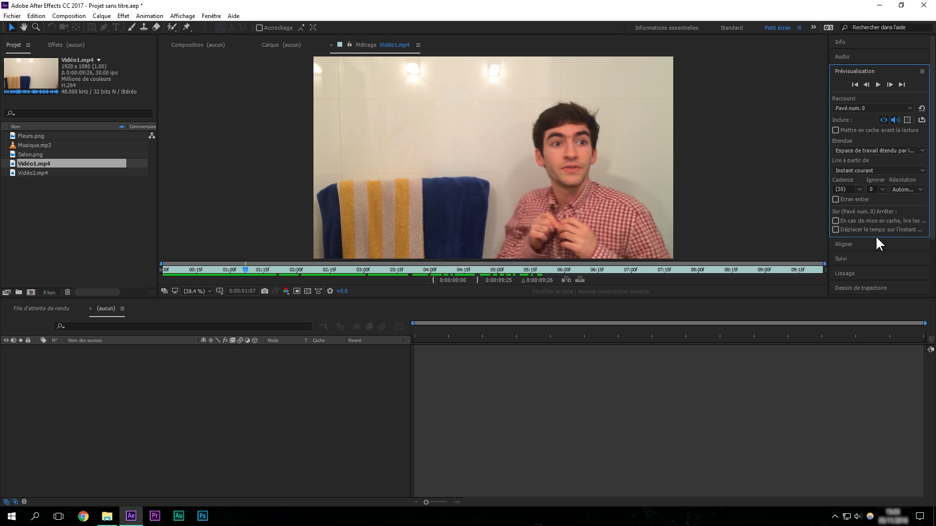
drag(876, 237, 869, 93)
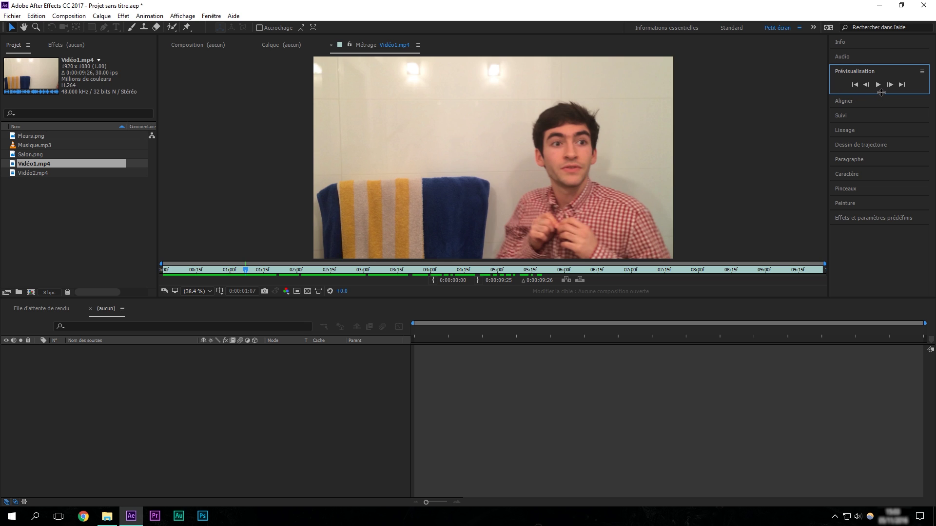
drag(875, 93, 880, 235)
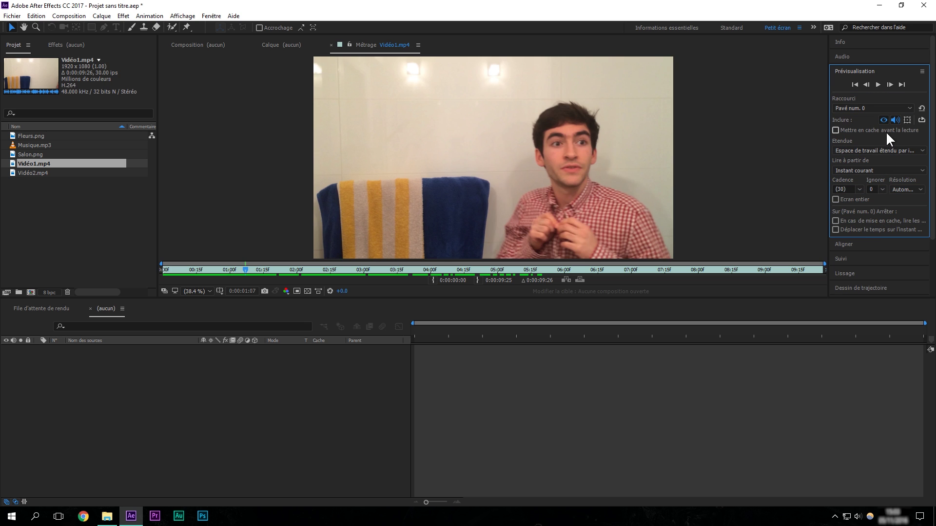
Play Vidéo1.mp4 from the current time, stop the playback, and move the current time to 0:00:01:19.
click(878, 85)
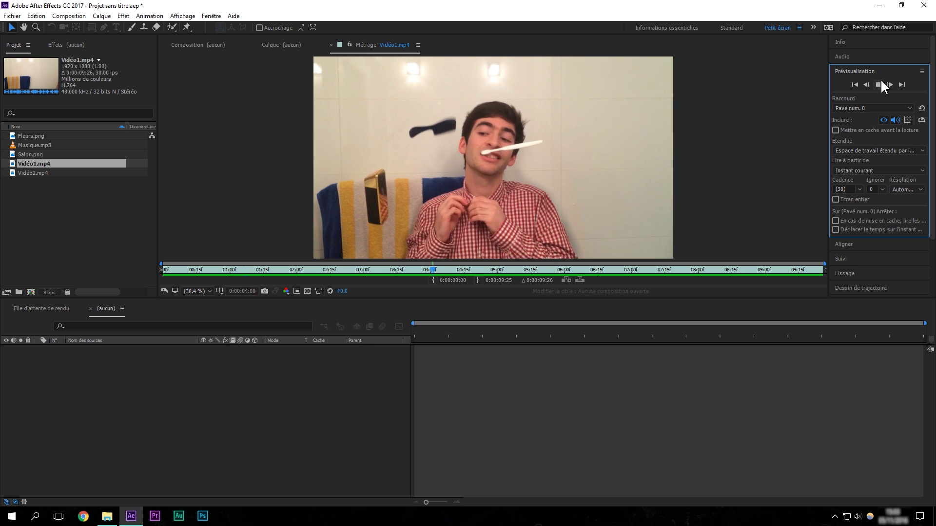
click(877, 85)
drag(418, 270, 272, 272)
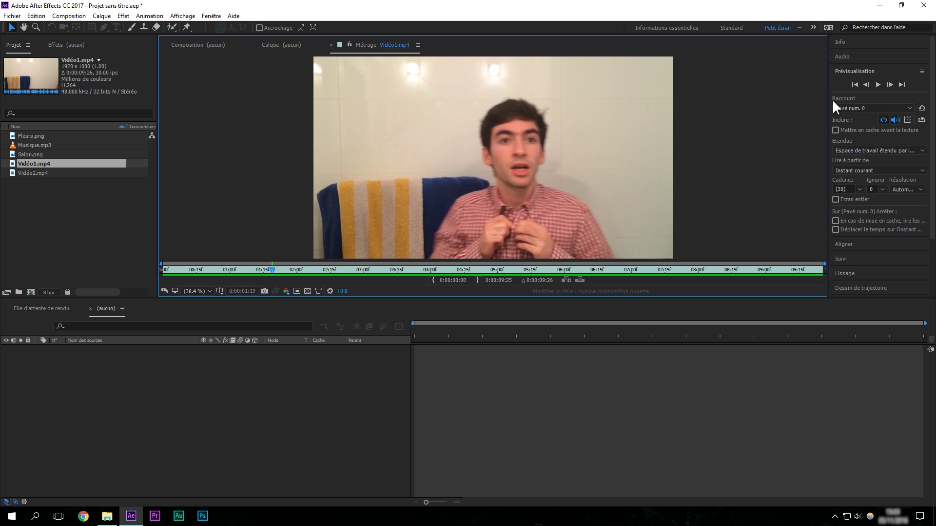
Review the available preview shortcuts and choose Pavé num. 0.
click(861, 105)
click(861, 104)
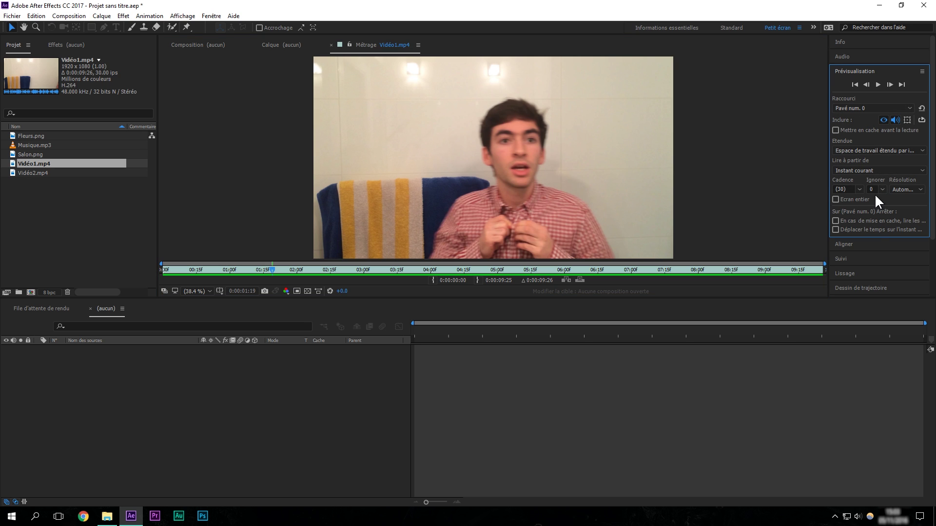
click(865, 107)
click(865, 108)
click(865, 107)
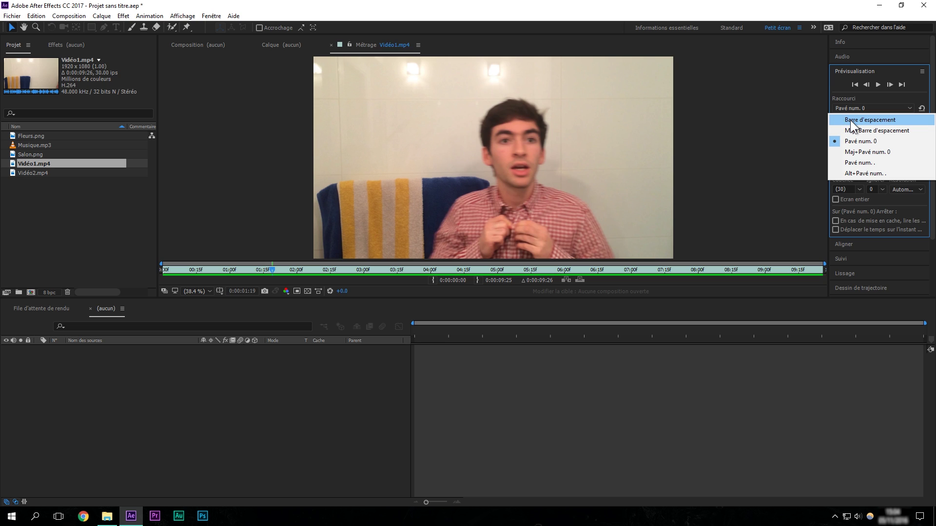
click(862, 142)
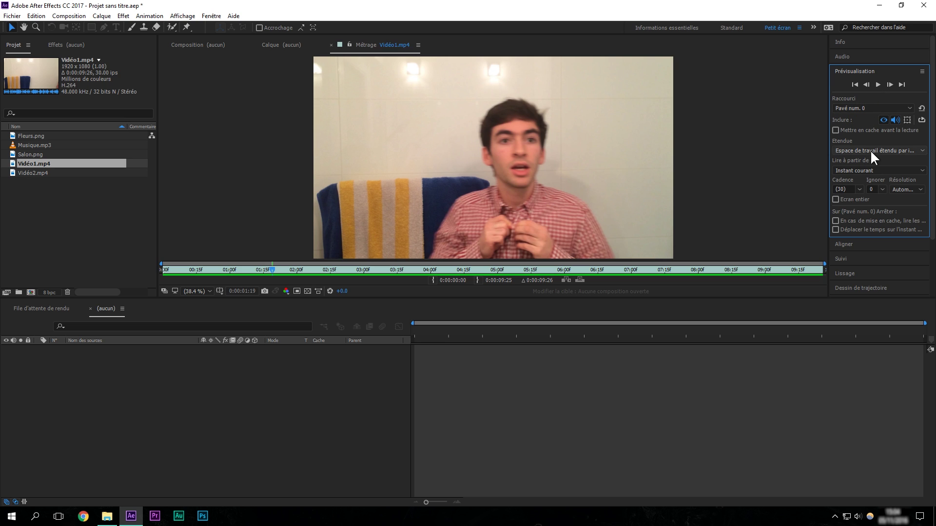
Review the preview range options and set the preview frame rate to Automatique.
click(894, 118)
click(844, 150)
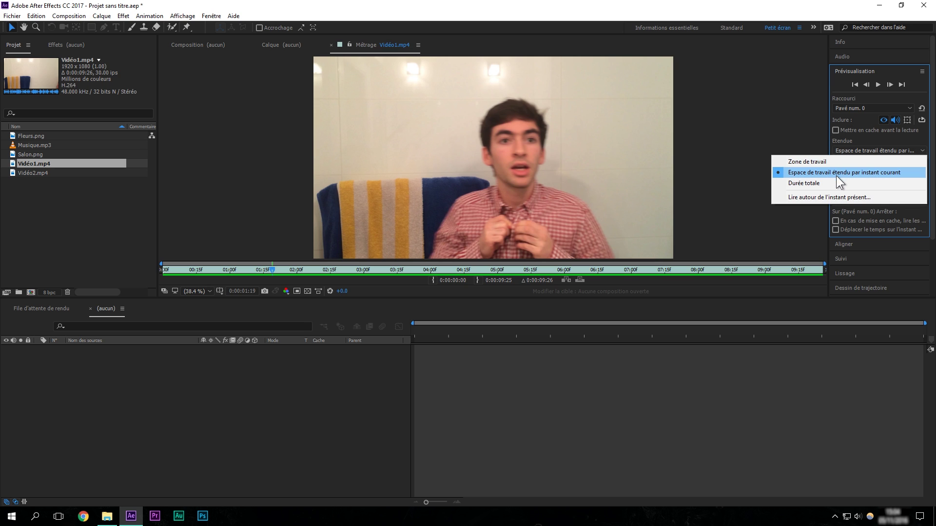
click(868, 167)
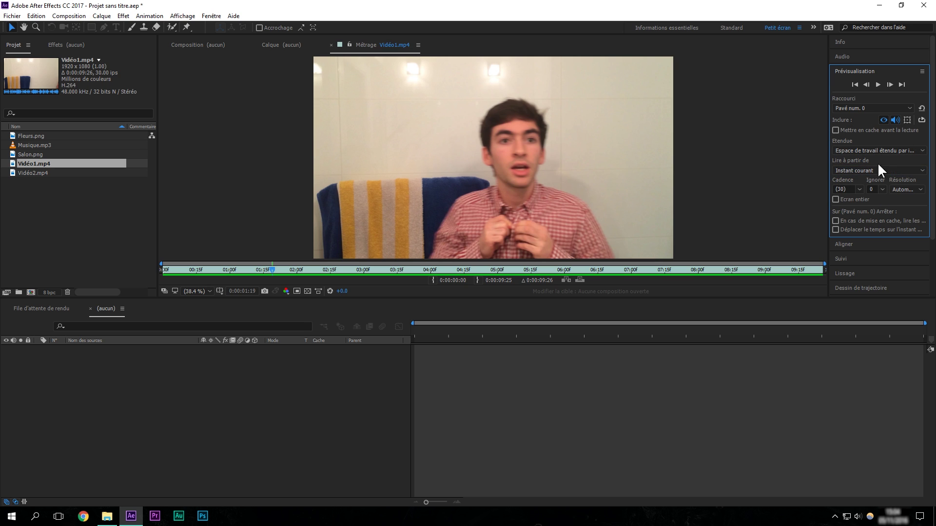
click(858, 190)
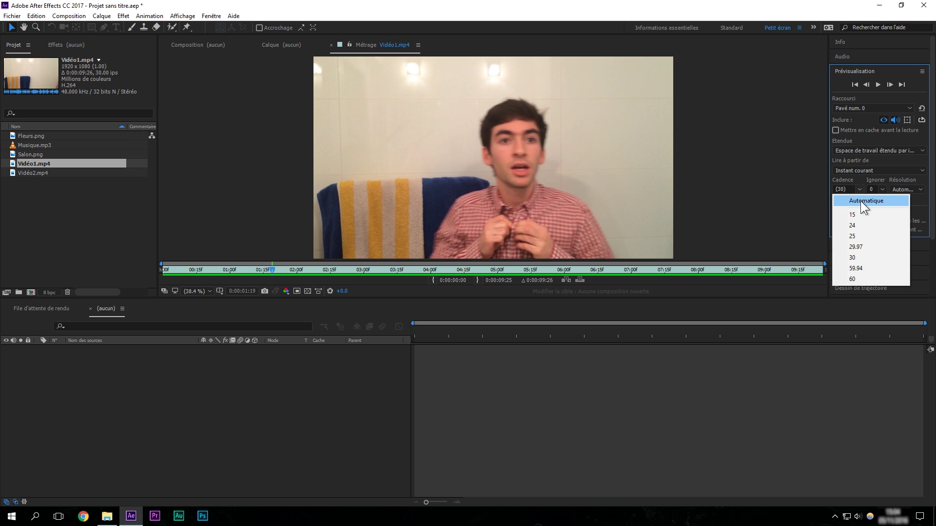
click(871, 202)
drag(852, 189, 826, 189)
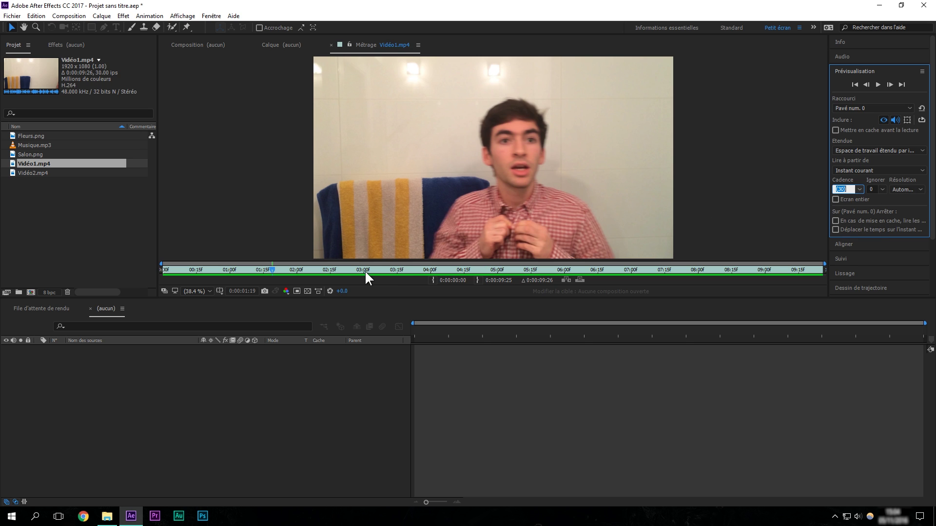
Preview Vidéo1.mp4 from about 0:00:02:00, and move the current time to 0:00:03:17.
click(300, 268)
key(KP_0)
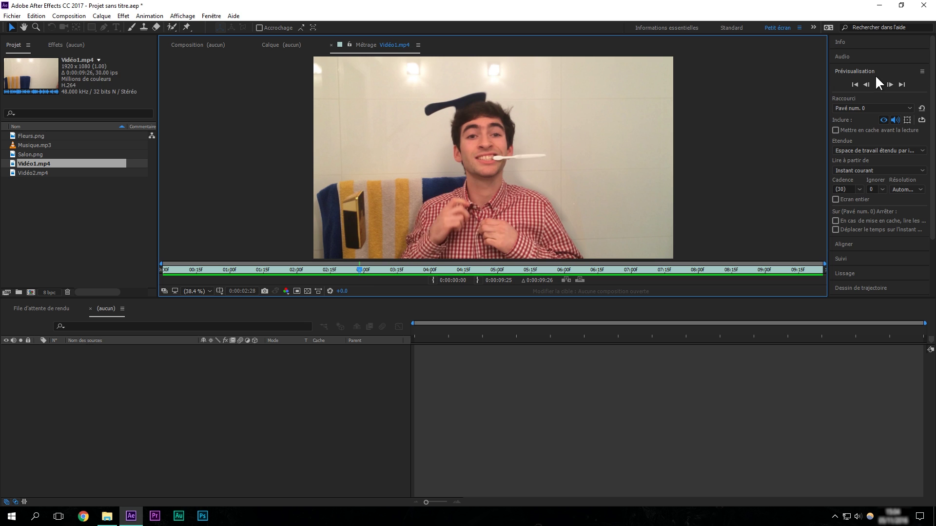
drag(358, 270, 399, 277)
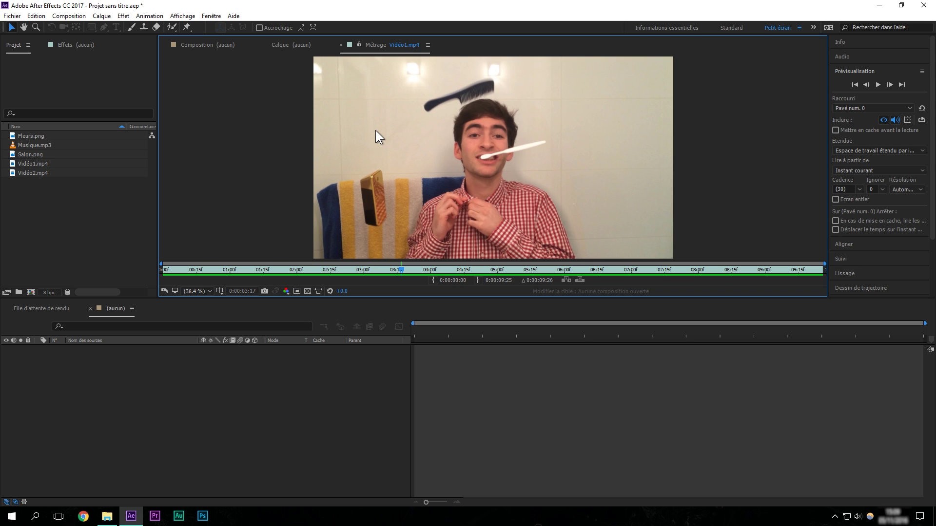
Start a new composition and set its width to 1920 px.
click(94, 246)
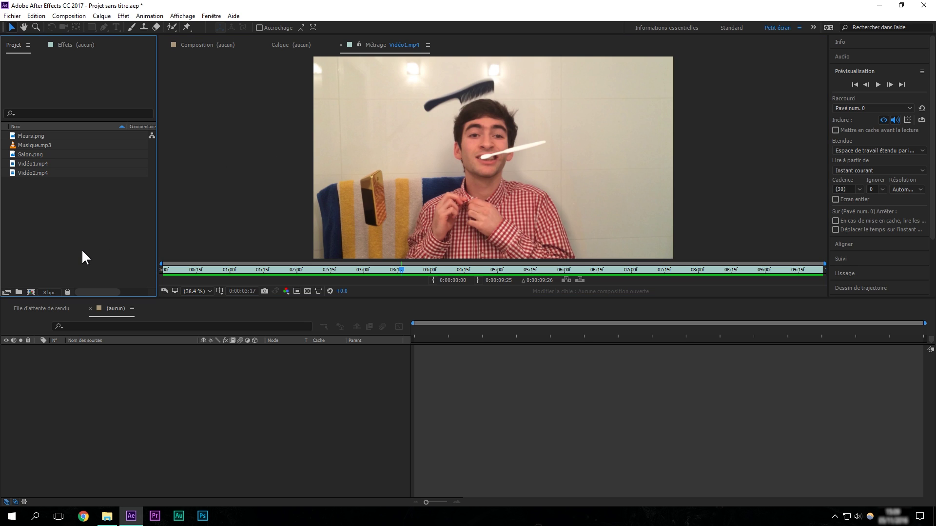
click(32, 293)
click(31, 293)
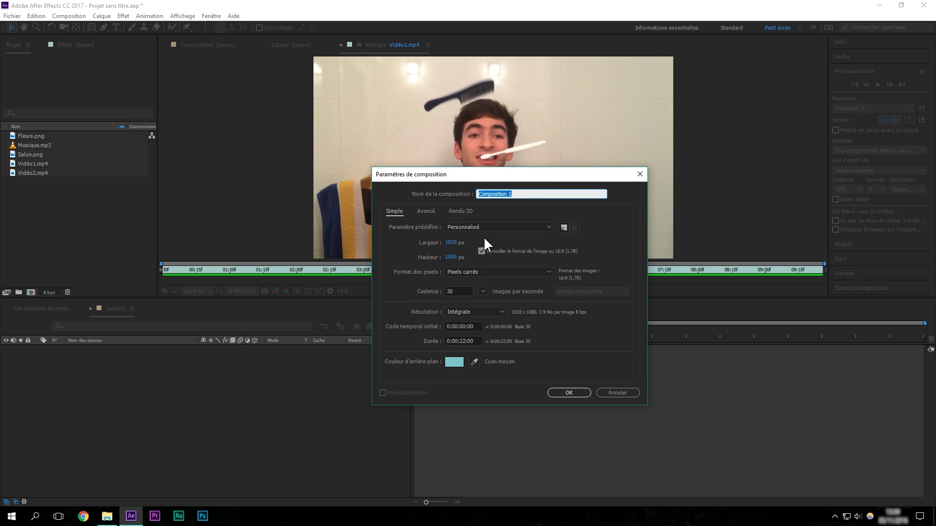
click(451, 243)
click(434, 250)
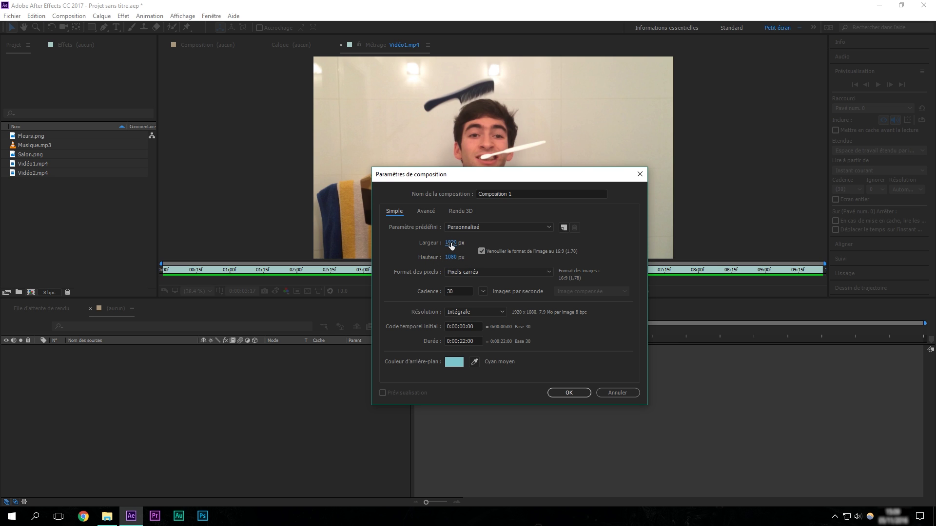
mouse_move(451, 246)
mouse_down()
mouse_move(468, 243)
mouse_move(449, 247)
mouse_up()
text(1920)
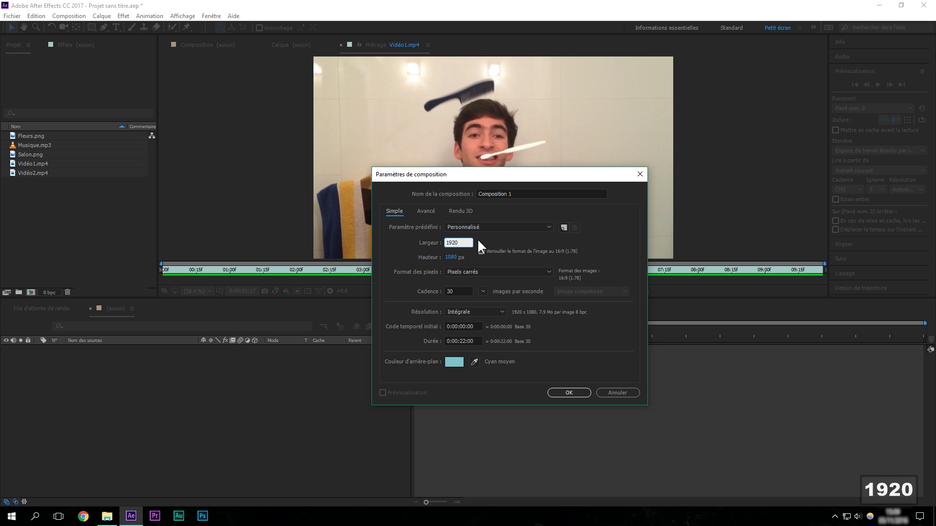
click(609, 255)
Scrub the composition's width to 2055 px, unlock the 16:9 ratio, and restore 1920 × 1080 px with the ratio locked.
mouse_move(451, 243)
mouse_down()
mouse_move(480, 251)
mouse_move(451, 257)
mouse_move(427, 244)
mouse_move(456, 248)
mouse_move(457, 262)
mouse_up()
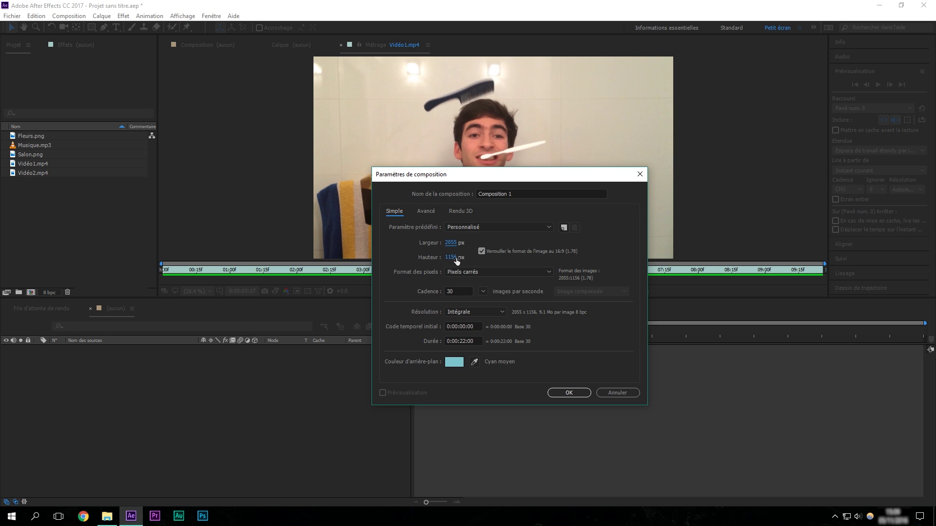
click(482, 251)
drag(438, 240, 431, 242)
click(452, 243)
text(1920)
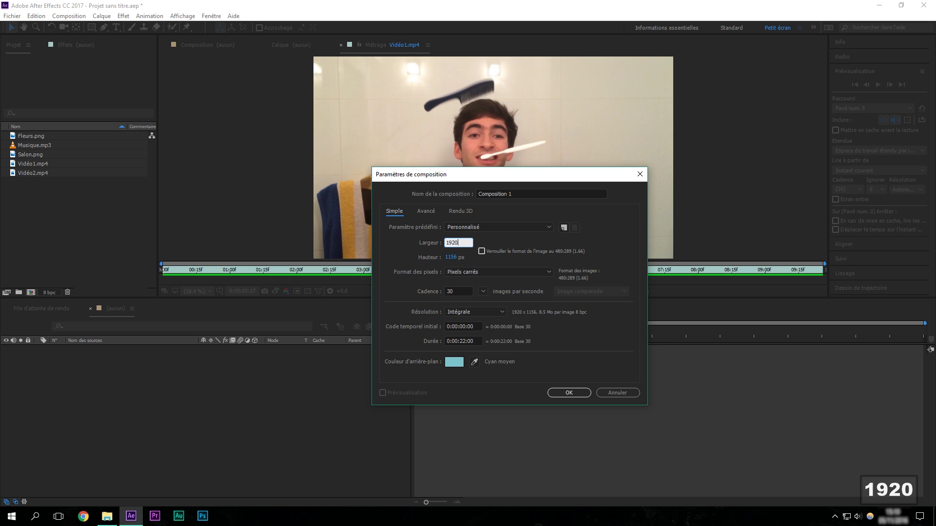
click(449, 257)
text(1080)
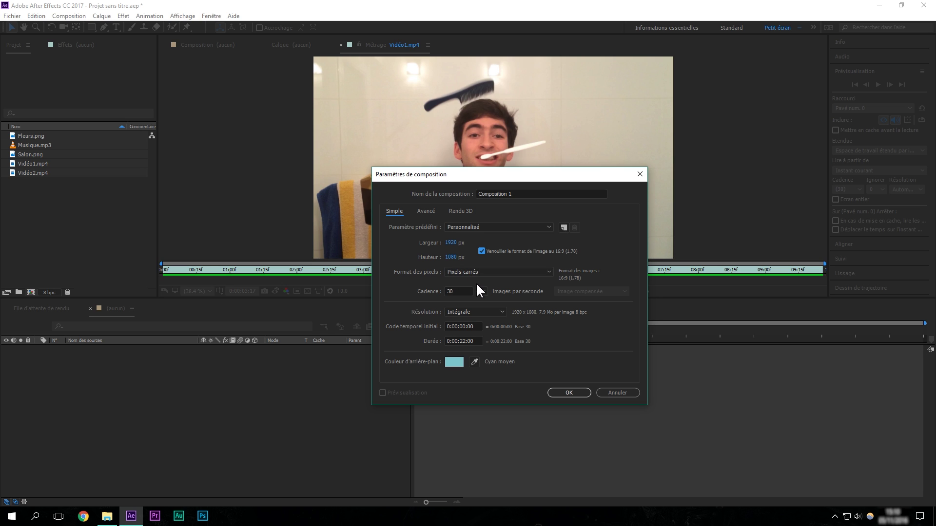
Check the composition's frame rate field and choose Intégrale as its resolution.
click(466, 291)
click(485, 312)
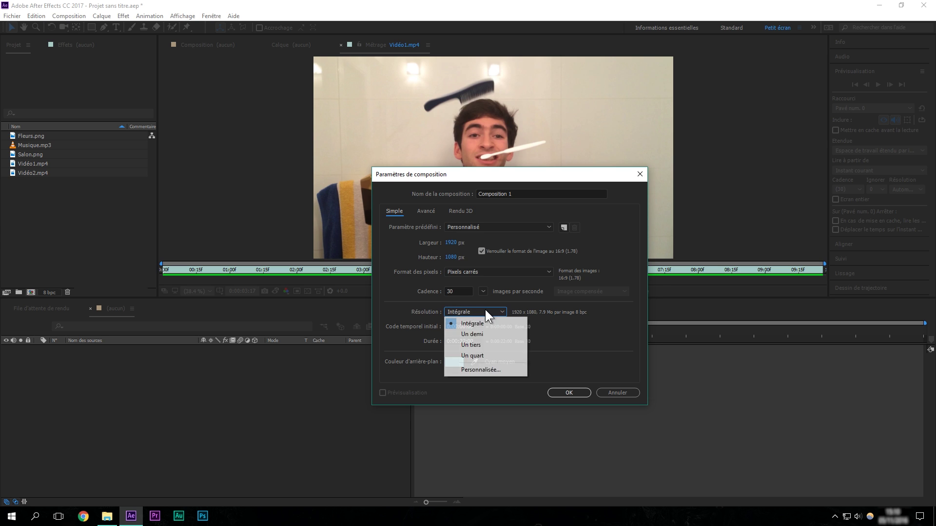
click(475, 323)
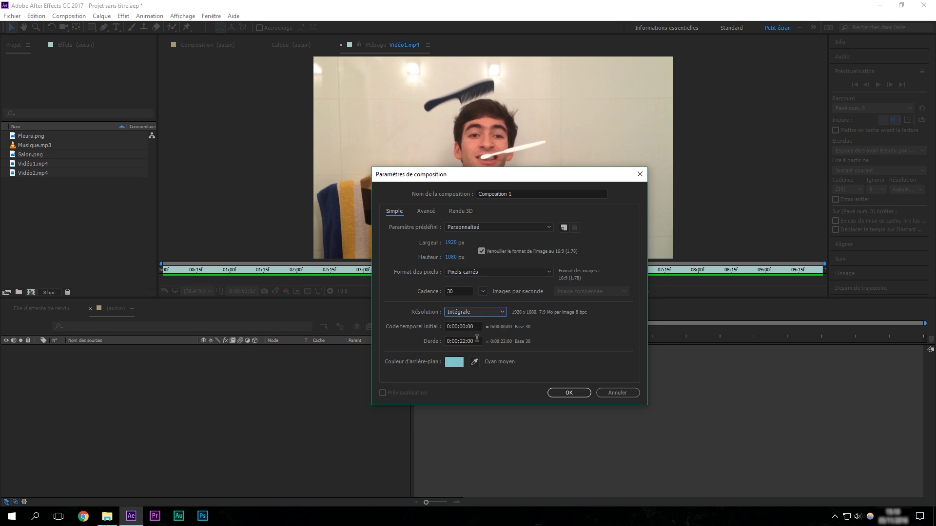
Set the composition's duration to 0:00:25:00.
drag(476, 340, 460, 340)
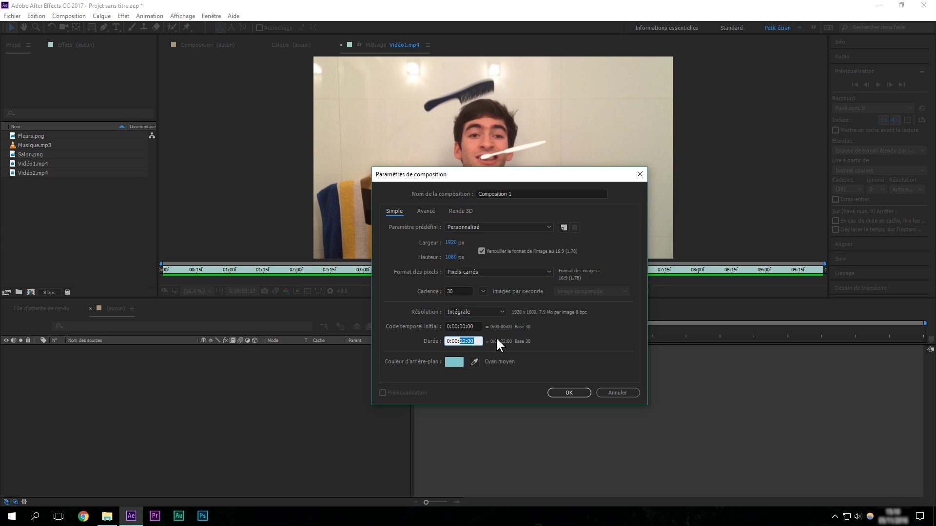
click(449, 342)
click(461, 341)
key(BackSpace)
text(5)
Set the composition's background colour to a medium grey-turquoise (Gris moyen -Turquoise).
click(456, 363)
mouse_move(571, 303)
mouse_down()
mouse_move(552, 314)
mouse_move(559, 337)
mouse_up()
drag(653, 340, 651, 347)
drag(623, 311, 564, 305)
click(722, 279)
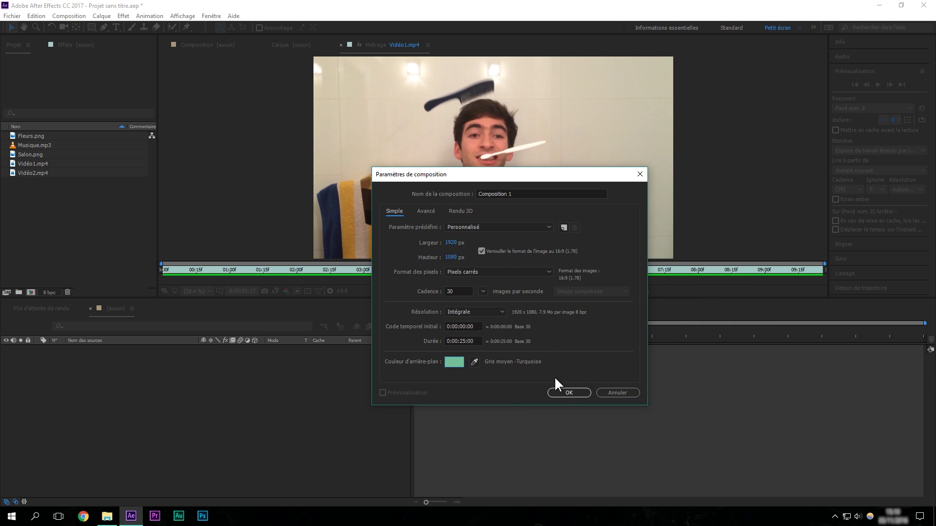
Create the composition with the chosen settings and move the playhead along its timeline to 0:00:17:07.
click(565, 391)
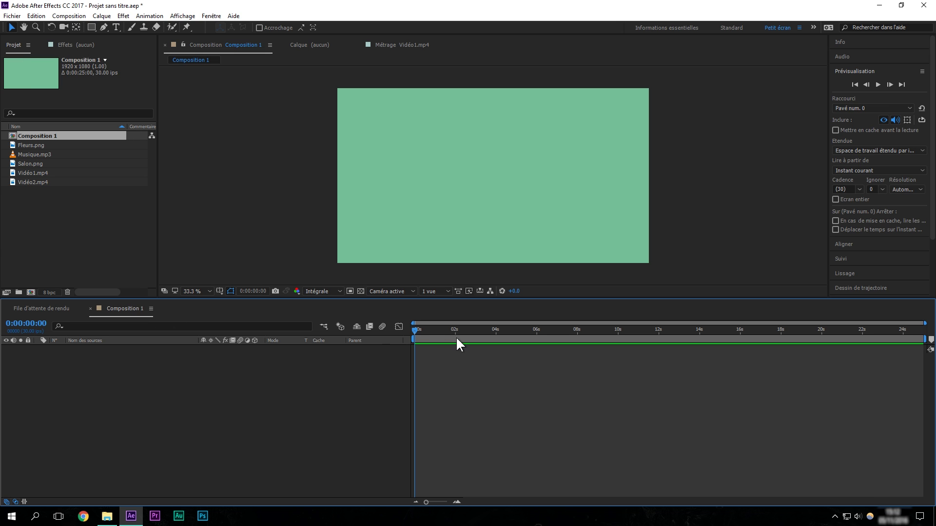
drag(416, 326, 930, 337)
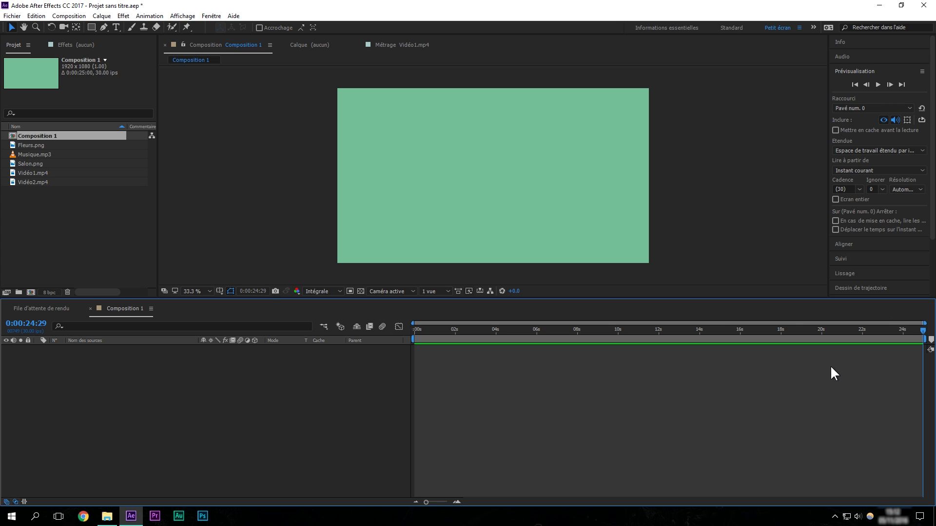
click(630, 336)
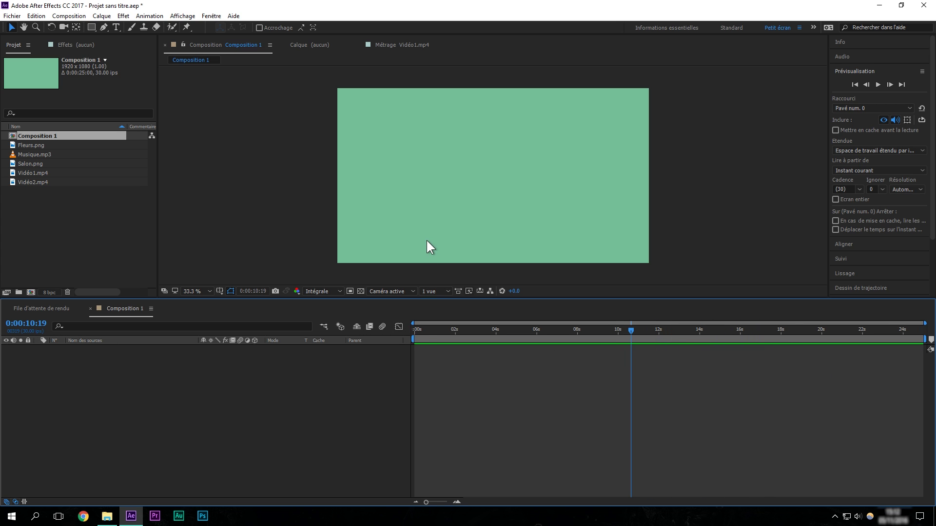
drag(732, 333, 765, 330)
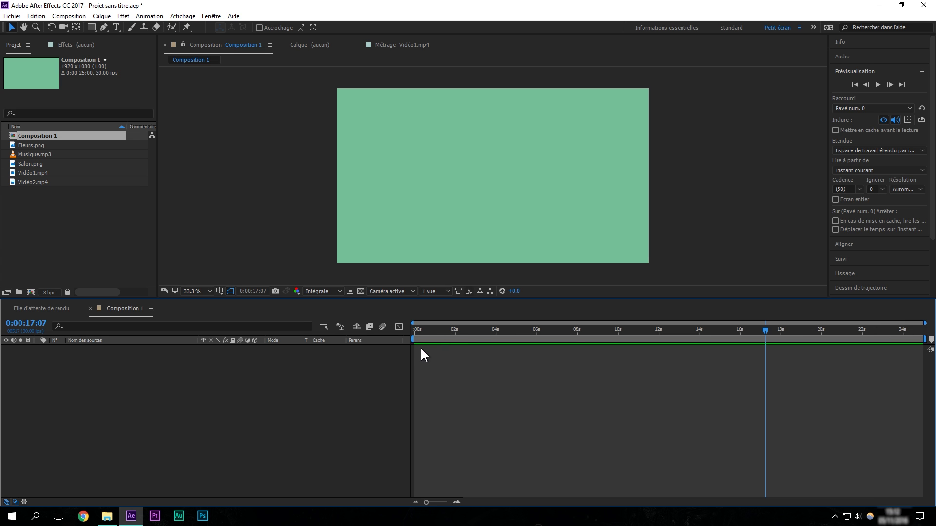
Reopen the settings of Composition 1 and set its duration to 0:00:20:00.
right_click(115, 308)
click(149, 127)
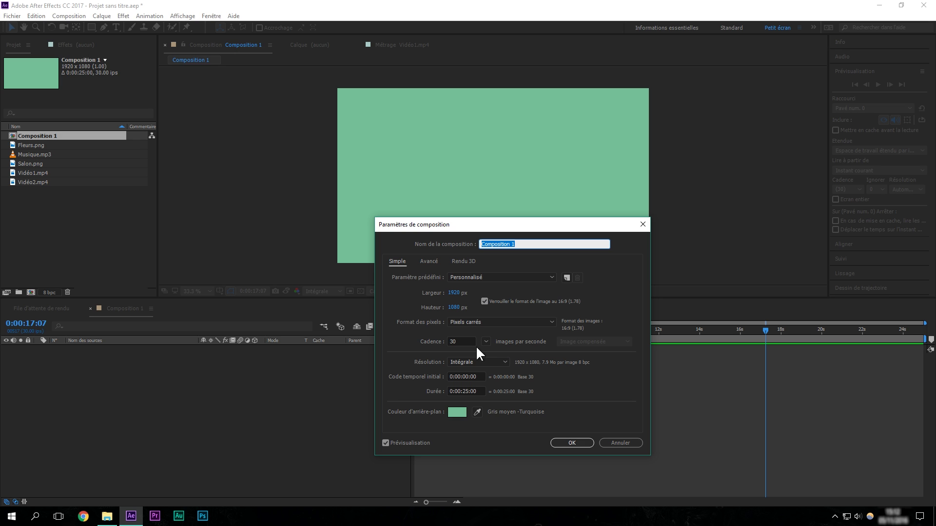
click(467, 390)
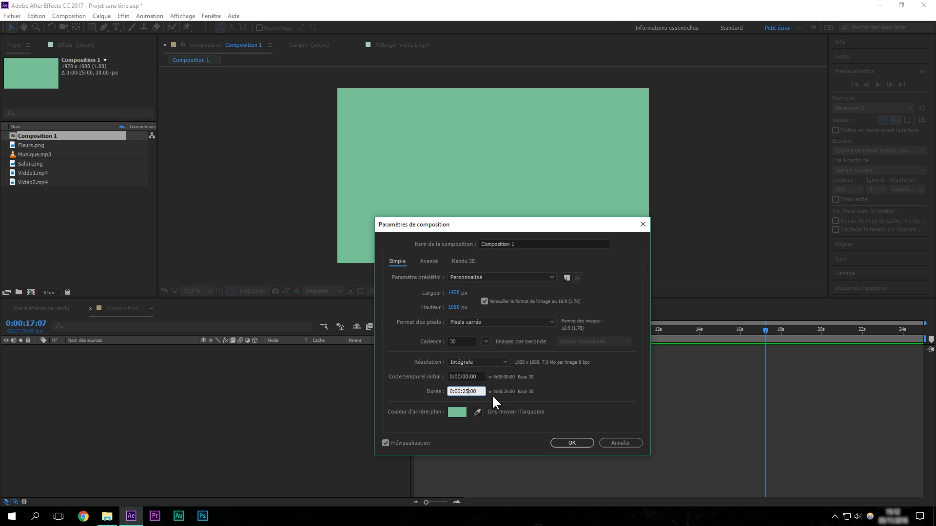
key(BackSpace)
text(0)
Change the composition's background colour to a medium cyan (Cyan moyen), apply the settings, and move the playhead to 0:00:03:02.
click(456, 414)
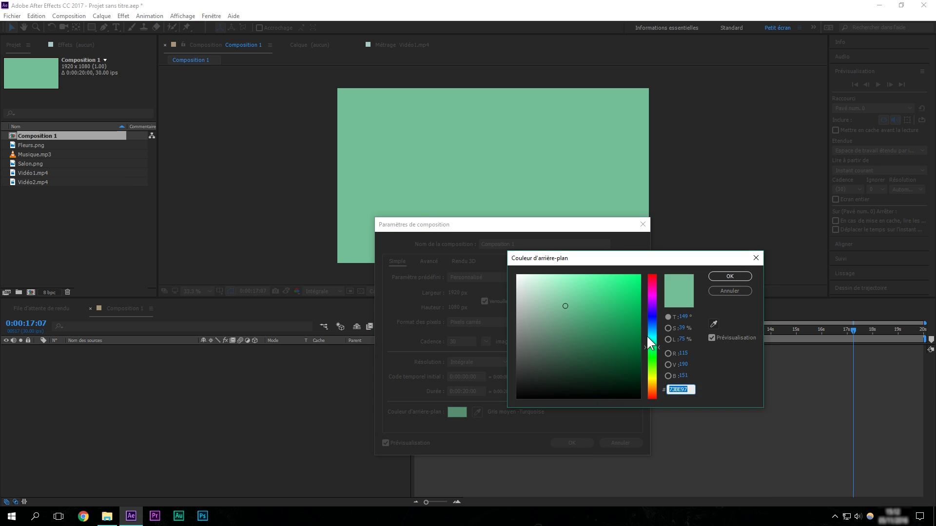
mouse_move(655, 340)
mouse_down()
mouse_move(604, 284)
mouse_move(604, 293)
mouse_up()
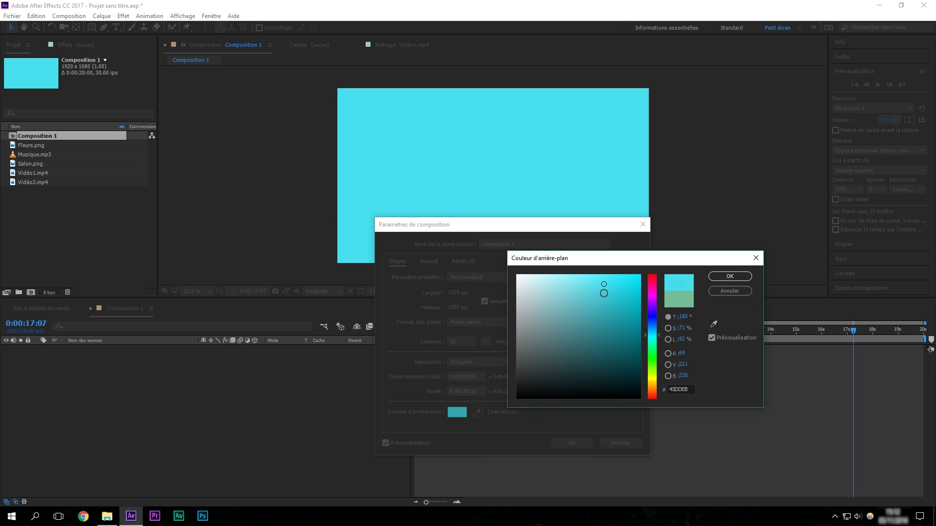
click(741, 277)
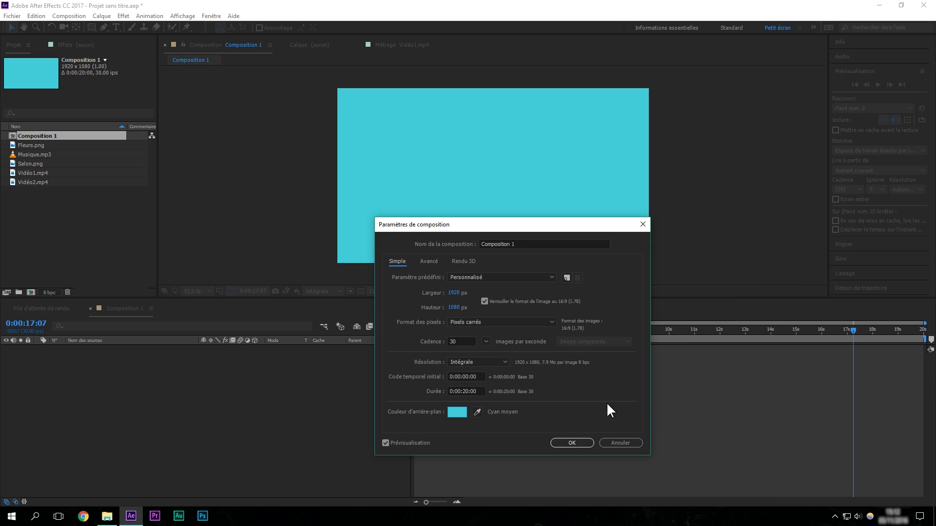
click(573, 443)
click(492, 381)
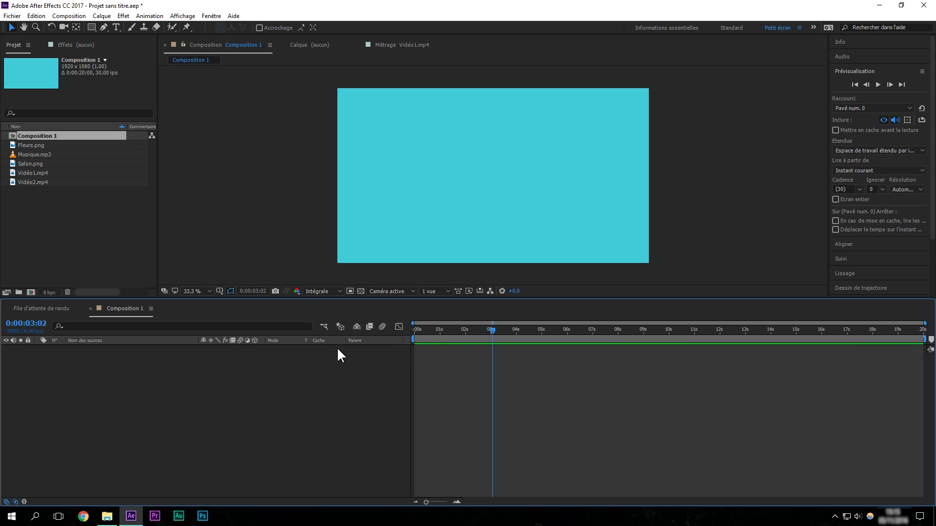
Add Vidéo1.mp4 to the timeline of Composition 1 and remove its layer markers.
click(79, 218)
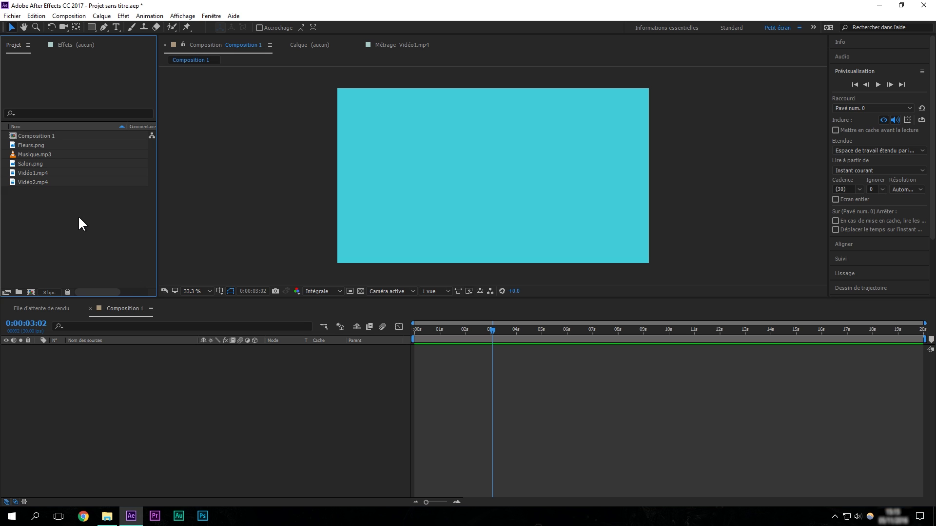
click(31, 171)
drag(24, 170, 166, 428)
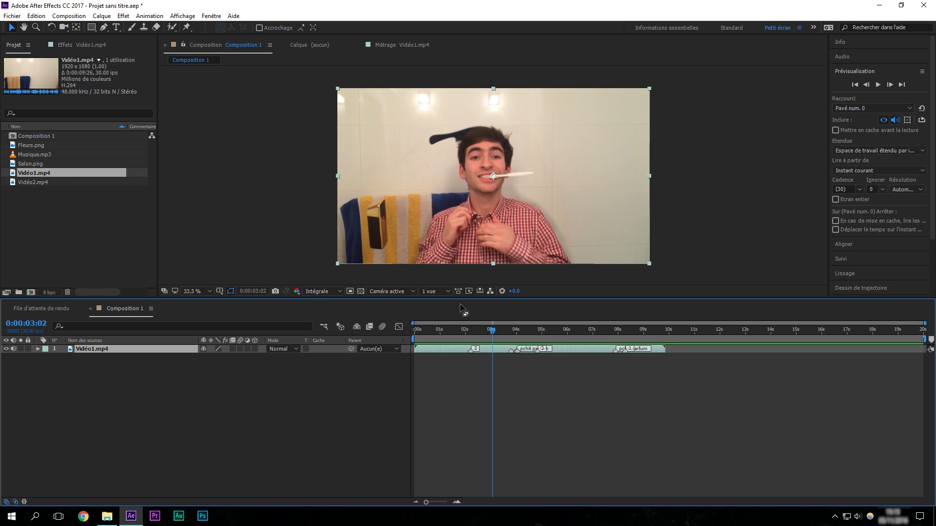
ctrl+click(471, 351)
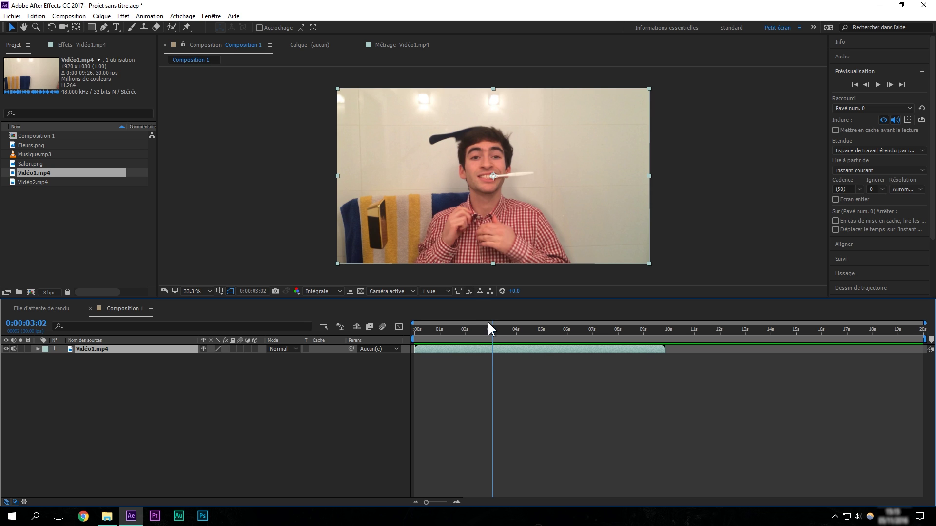
Preview Vidéo1.mp4 from 0:00:02:06 and from 0:00:08:17, and check the frames around the clip's end and start.
drag(488, 324, 470, 335)
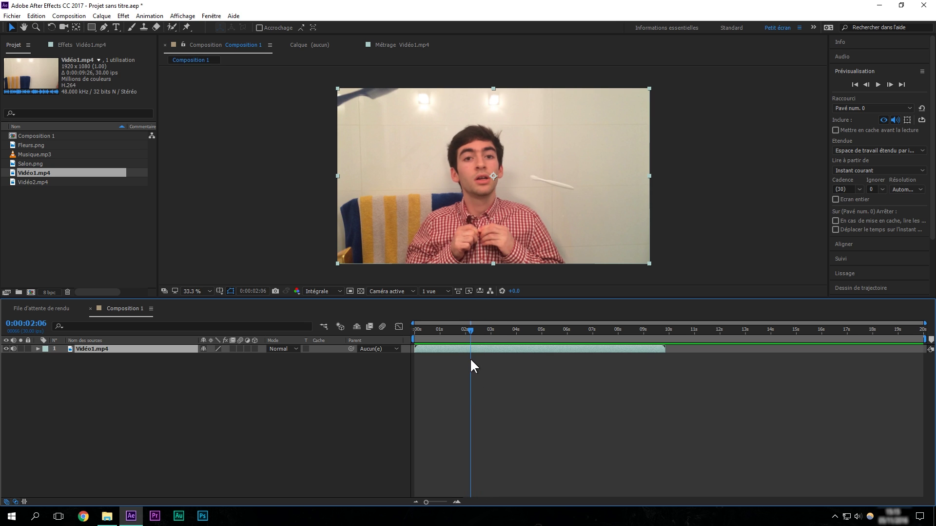
key(KP_0)
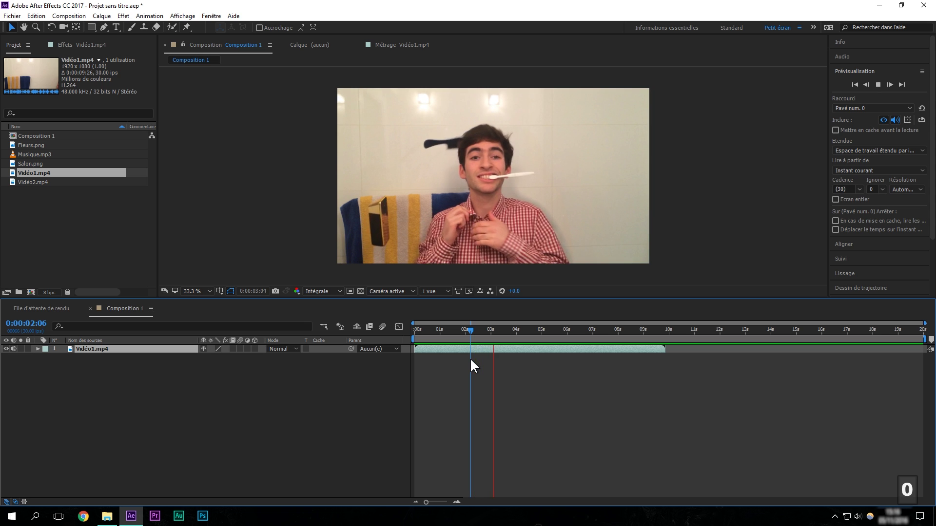
drag(623, 329, 632, 329)
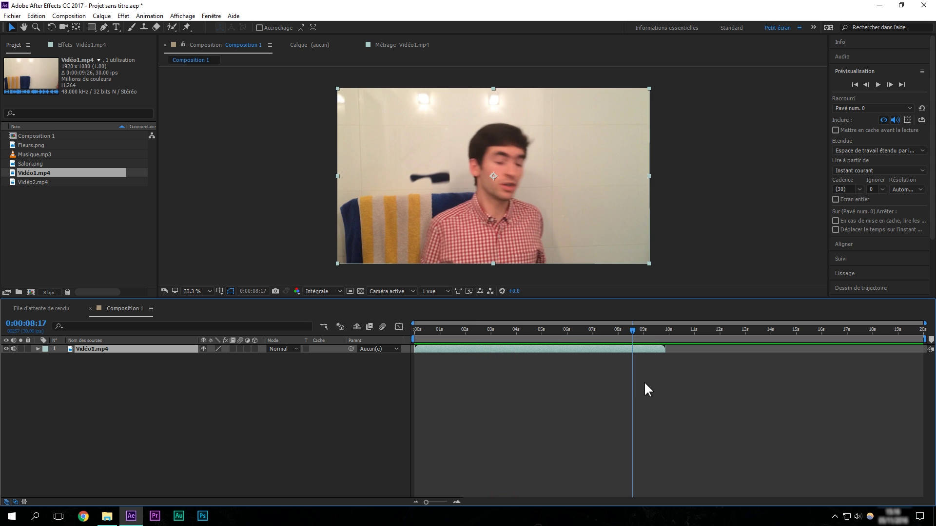
key(KP_0)
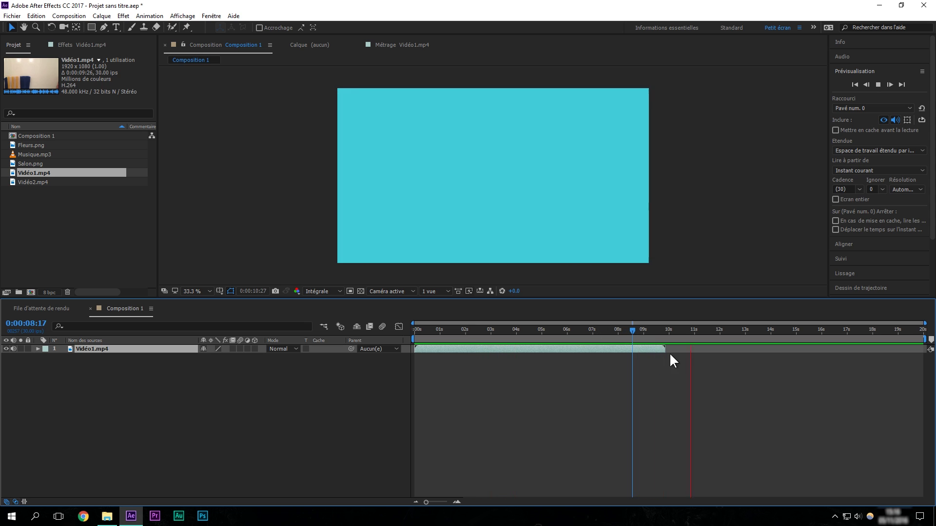
drag(669, 335, 645, 336)
drag(535, 344, 669, 332)
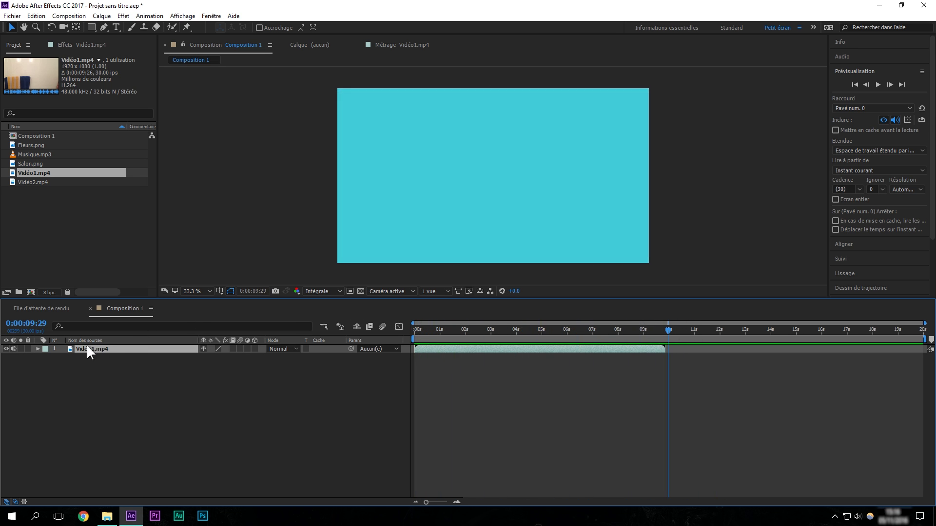
click(434, 338)
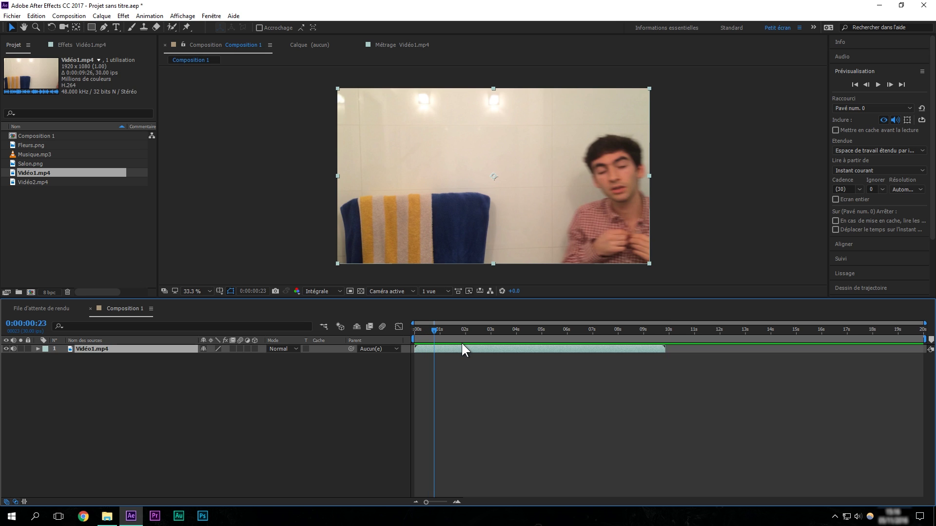
Shift the Vidéo1.mp4 layer in time so that it starts at 0:00:01:10.
drag(457, 349, 413, 330)
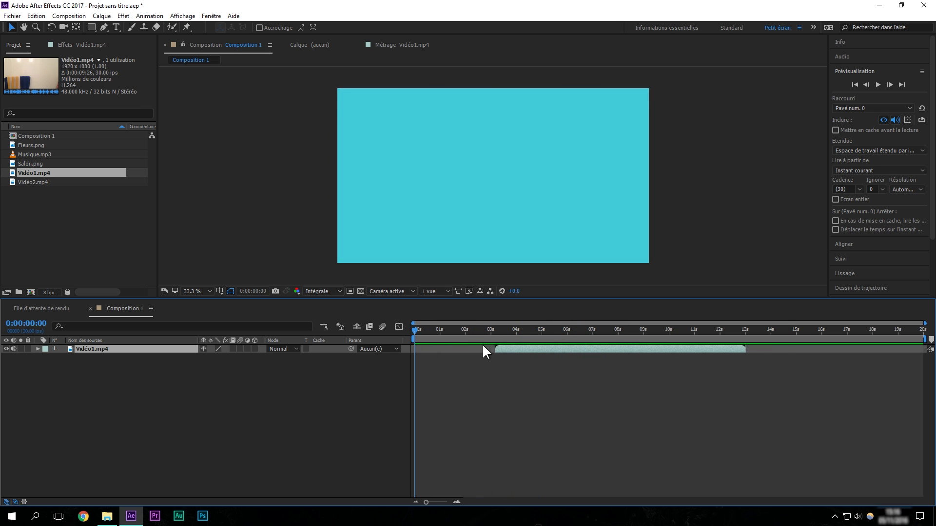
drag(511, 347, 468, 350)
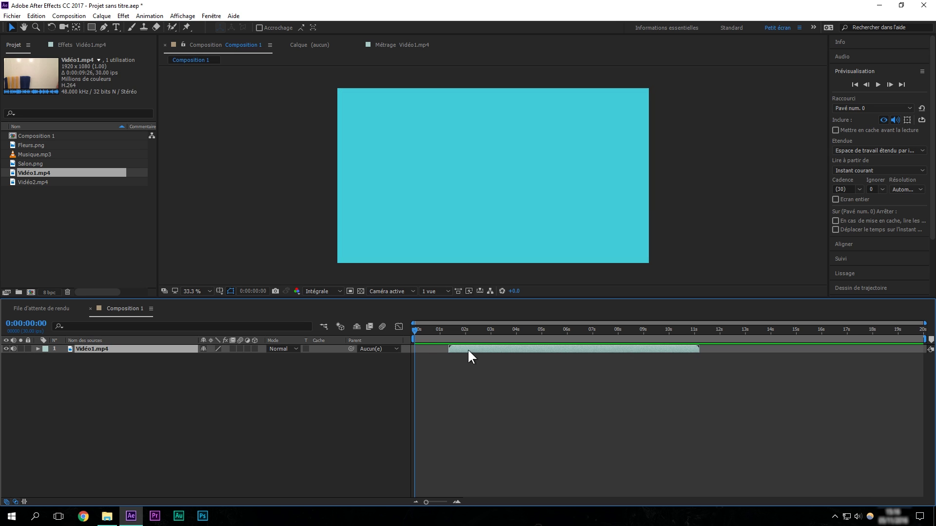
Magnify the timeline to single frames and move the playhead to 0:00:00:02.
click(456, 501)
click(456, 502)
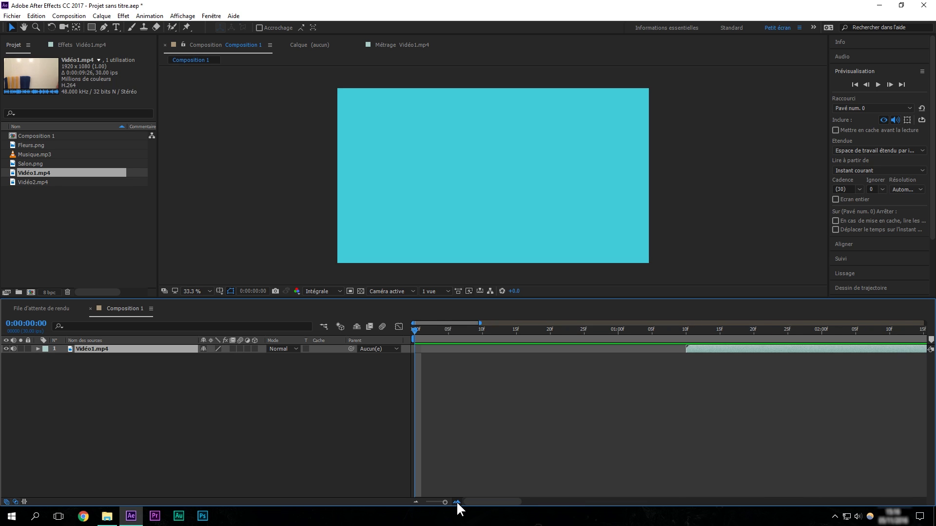
click(456, 501)
click(455, 500)
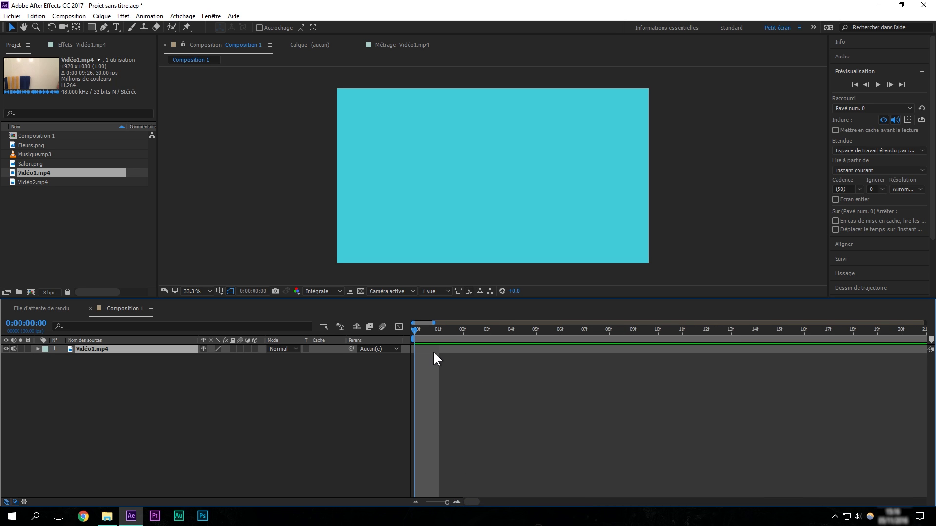
drag(413, 332, 467, 337)
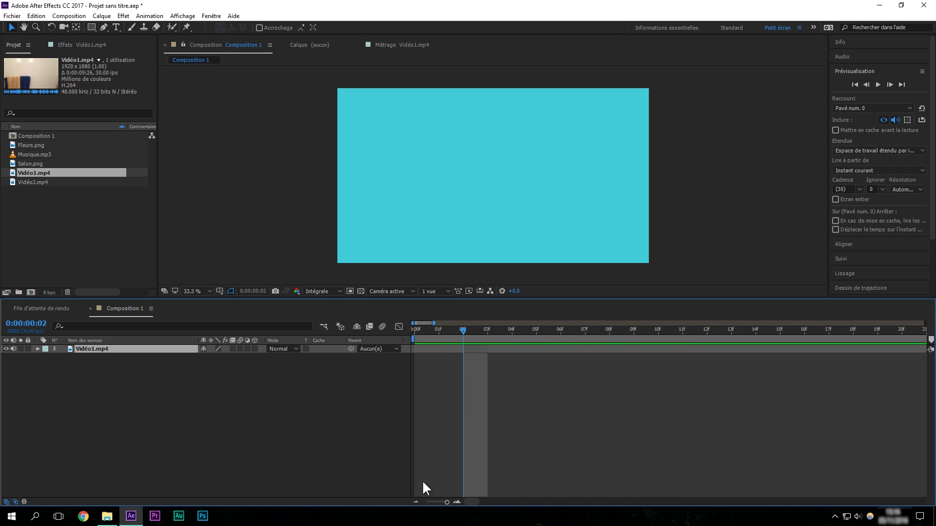
Move the Vidéo1.mp4 layer back to the start of the composition and show the whole timeline.
click(415, 502)
click(415, 502)
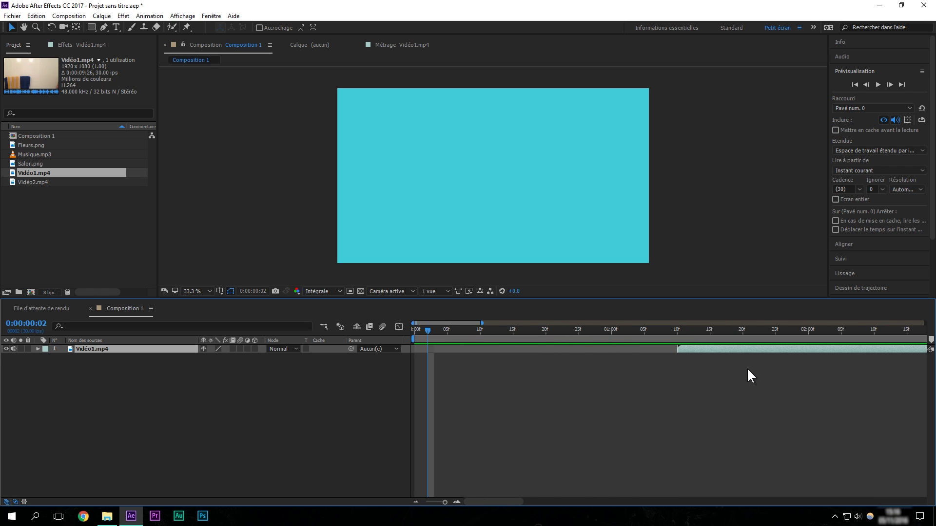
drag(701, 349, 438, 347)
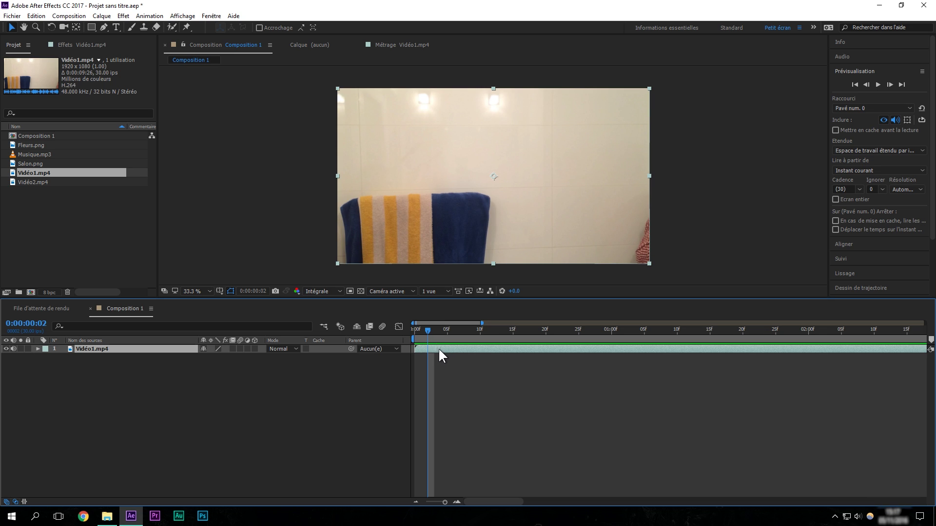
click(414, 331)
click(414, 503)
click(414, 503)
click(414, 502)
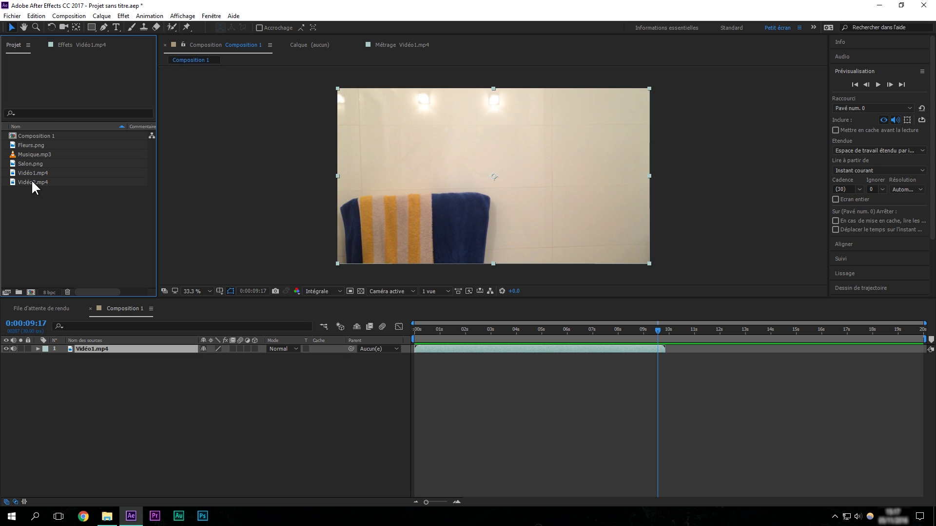
Add Vidéo2.mp4 to the timeline beneath the Vidéo1.mp4 layer and preview the composition from 0:00:01:25.
click(32, 181)
drag(31, 179, 140, 428)
click(466, 331)
drag(465, 332, 462, 369)
key(space)
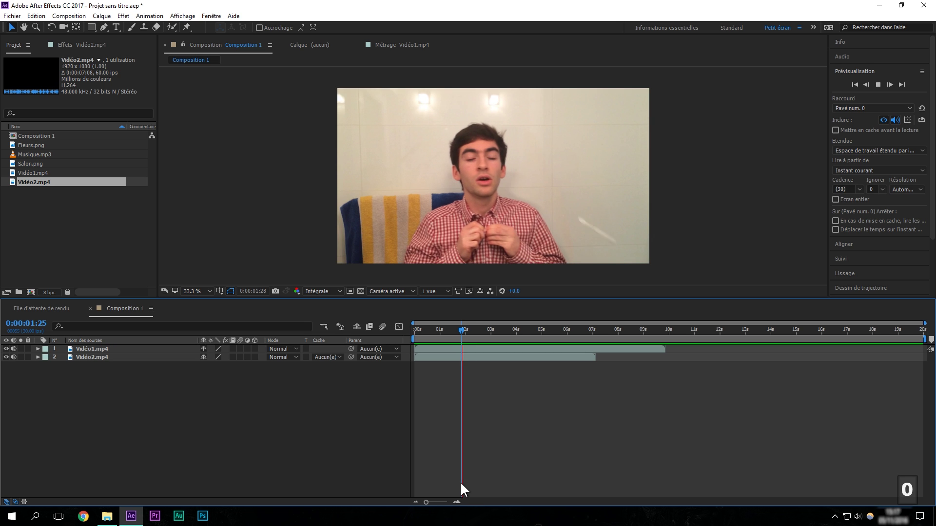
click(473, 329)
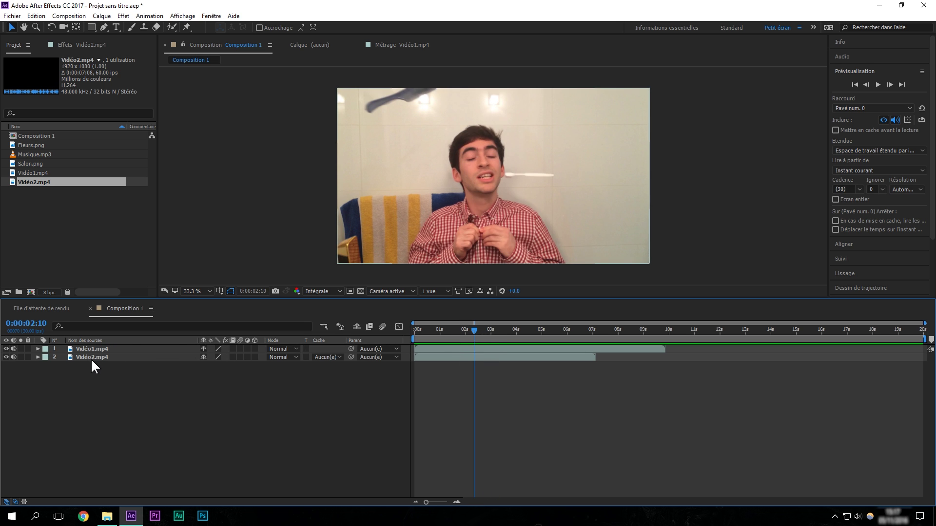
Shift the Vidéo2.mp4 layer to start at about 0:00:02:06 and scrub through the overlap with Vidéo1.mp4.
click(123, 357)
drag(451, 356, 702, 354)
drag(670, 327, 560, 341)
drag(684, 357, 543, 336)
click(484, 332)
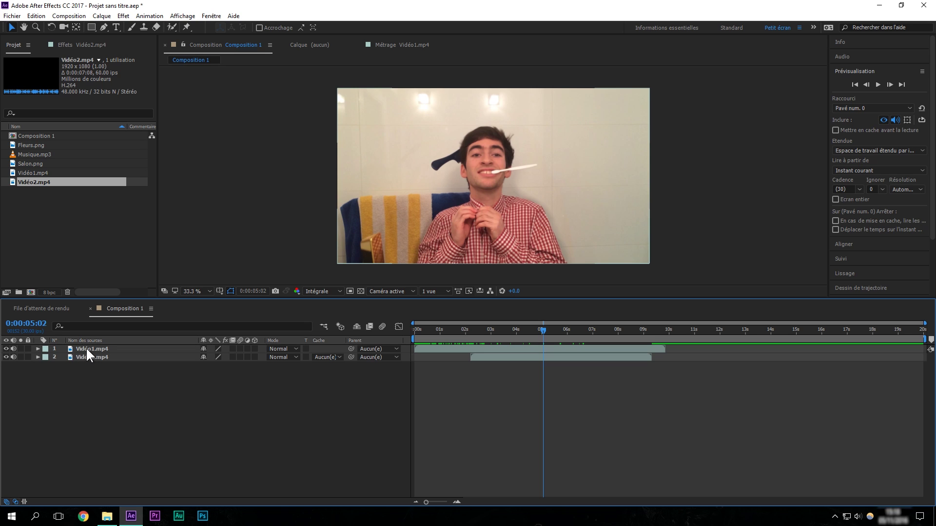
Compare the two video layers' stacking order and move Vidéo2.mp4 above Vidéo1.mp4.
click(86, 349)
click(88, 357)
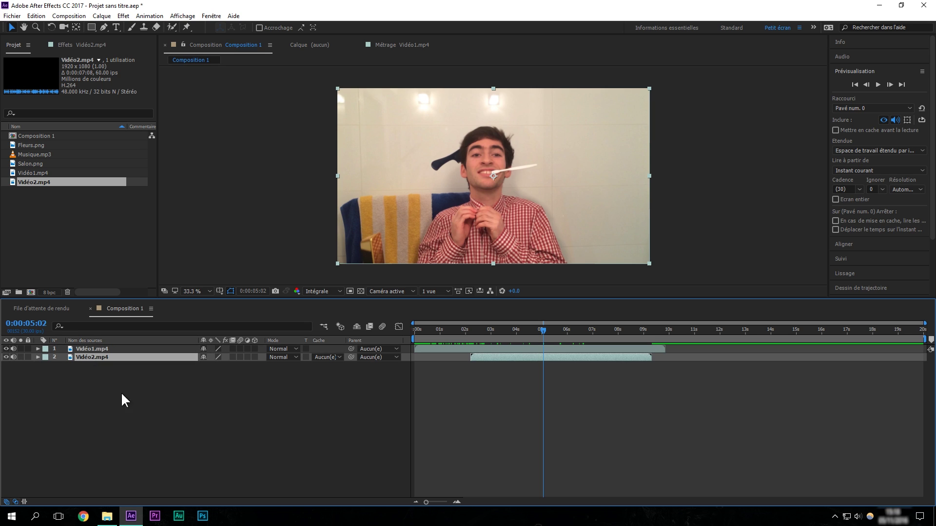
click(100, 368)
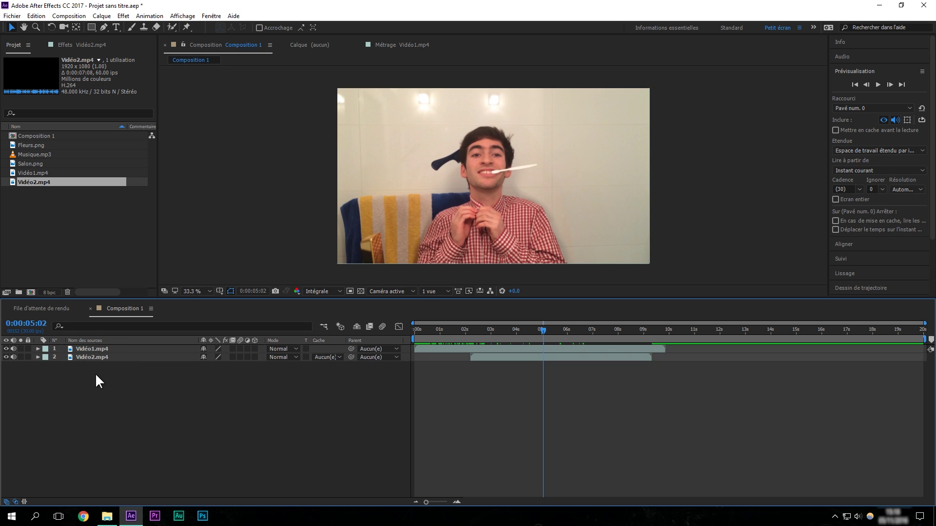
click(92, 358)
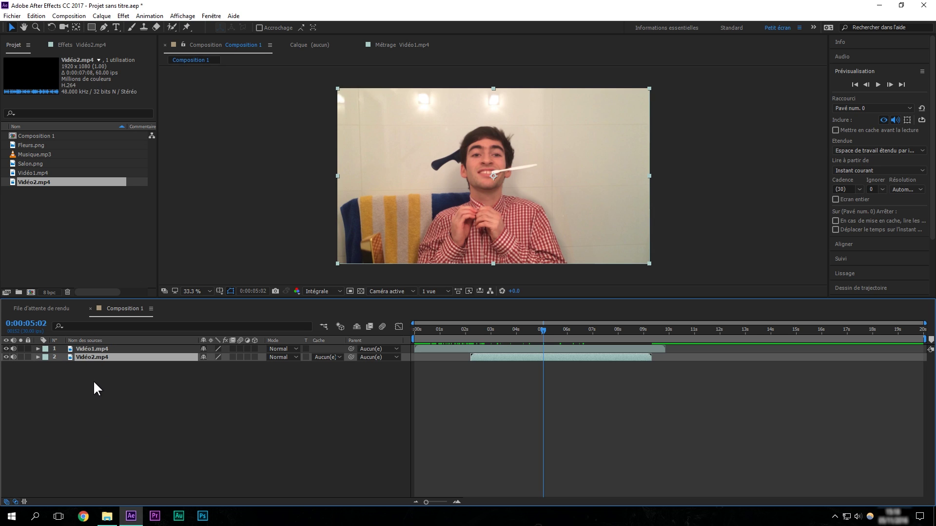
click(89, 348)
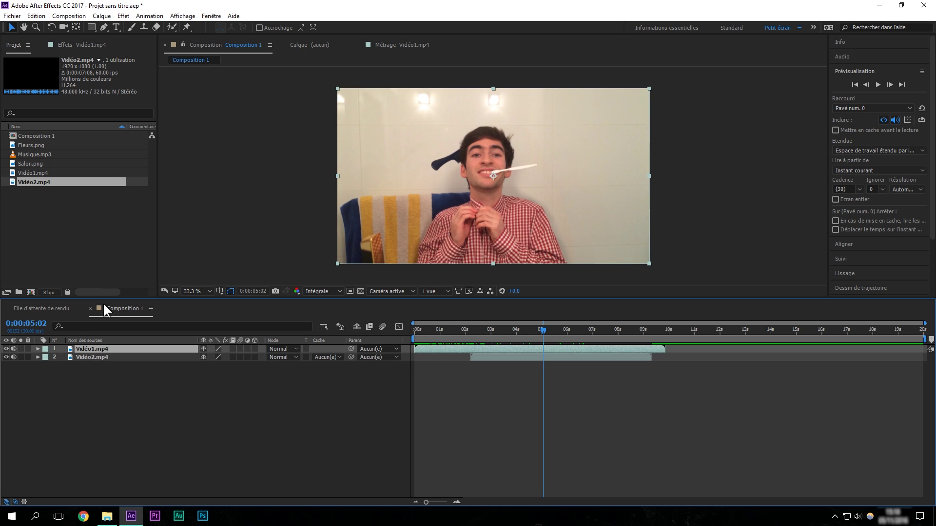
click(89, 356)
mouse_move(86, 360)
mouse_down()
mouse_move(98, 363)
mouse_move(100, 347)
mouse_move(89, 349)
mouse_move(101, 349)
mouse_up()
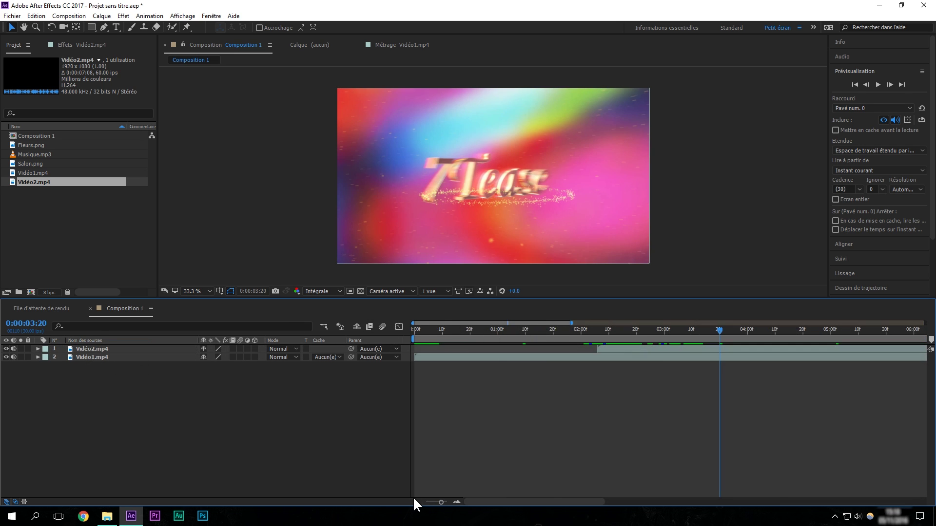
Move the Vidéo2.mp4 layer so it starts exactly where Vidéo1.mp4 ends and check the junction between the two clips.
scroll(555, 440, down, 3)
drag(571, 348, 612, 361)
click(545, 330)
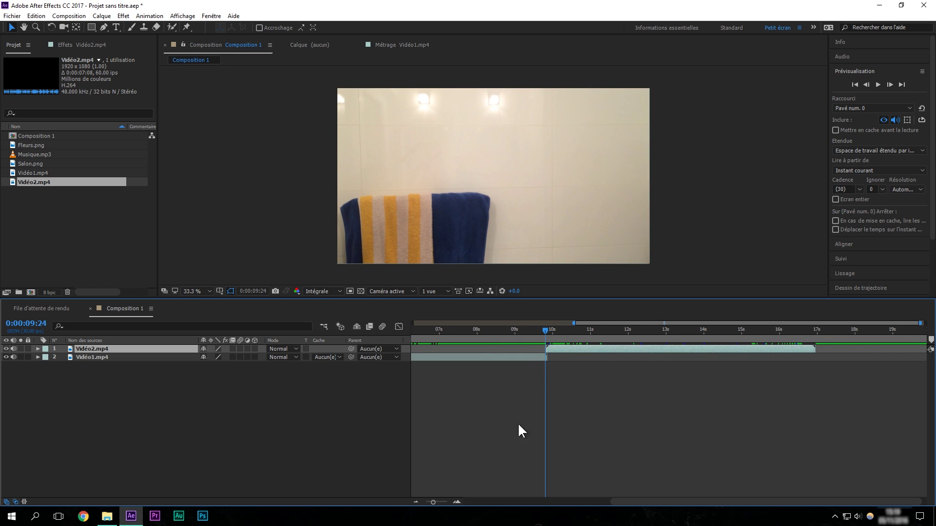
click(452, 502)
drag(586, 348, 592, 349)
click(588, 333)
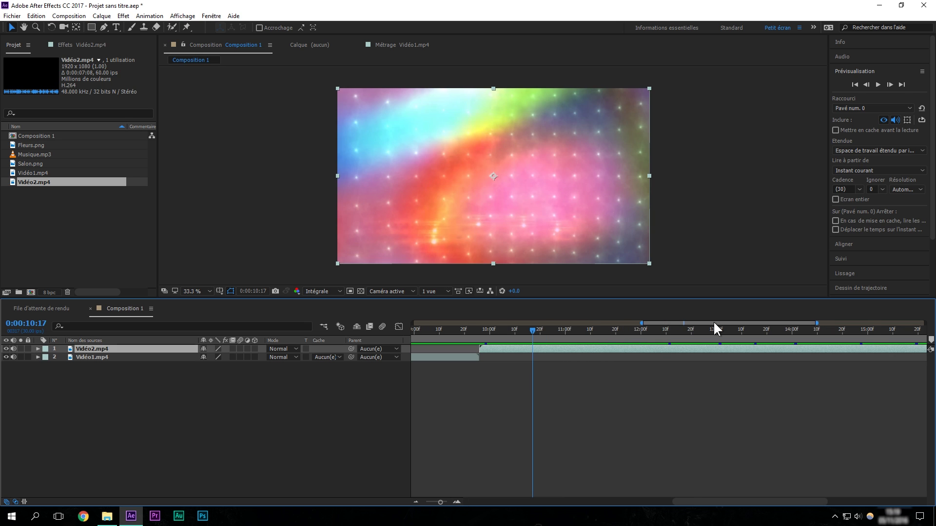
drag(714, 321, 584, 341)
drag(590, 499, 673, 501)
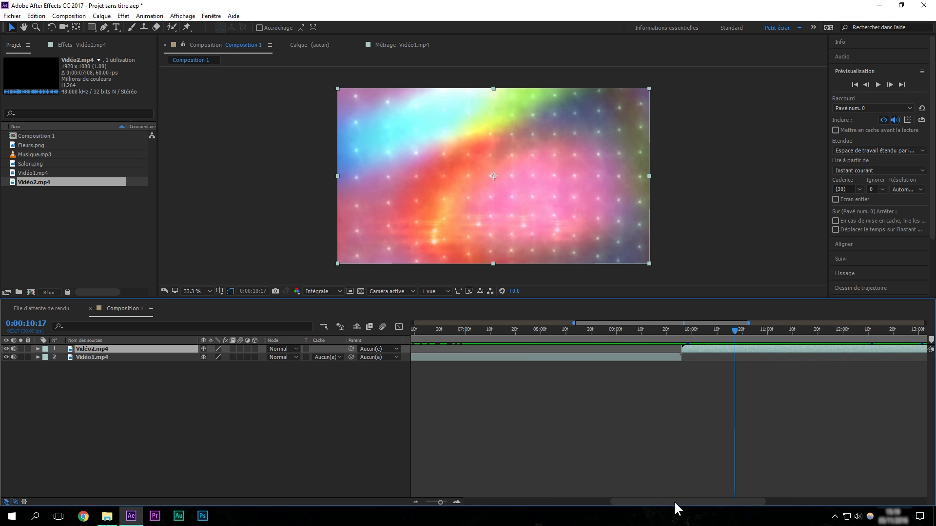
Set the current time to the last frame of the Vidéo2.mp4 layer, at 0:00:16:29.
click(416, 502)
drag(811, 324, 675, 324)
drag(466, 322, 790, 321)
drag(799, 329, 849, 331)
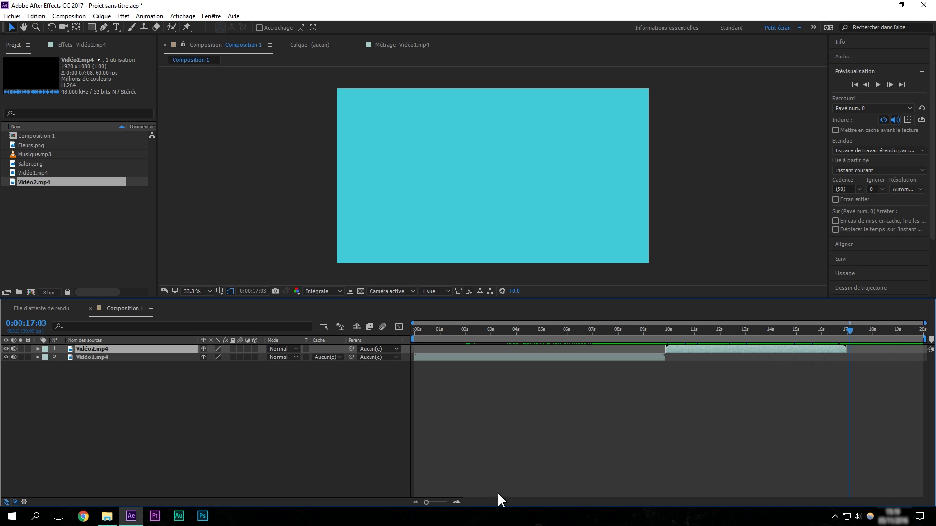
click(460, 502)
click(461, 501)
click(460, 502)
click(461, 501)
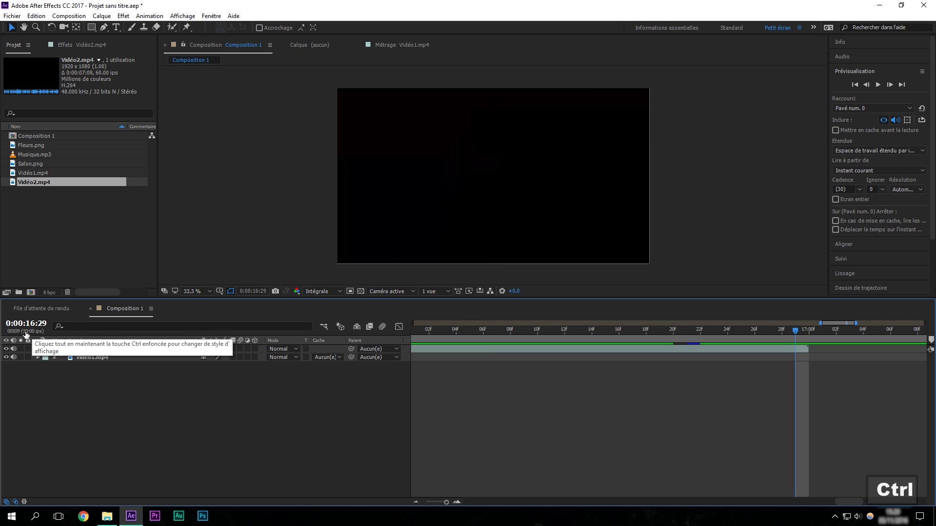
Switch the current time display to frame numbers and back to timecode.
ctrl+click(24, 333)
ctrl+click(24, 333)
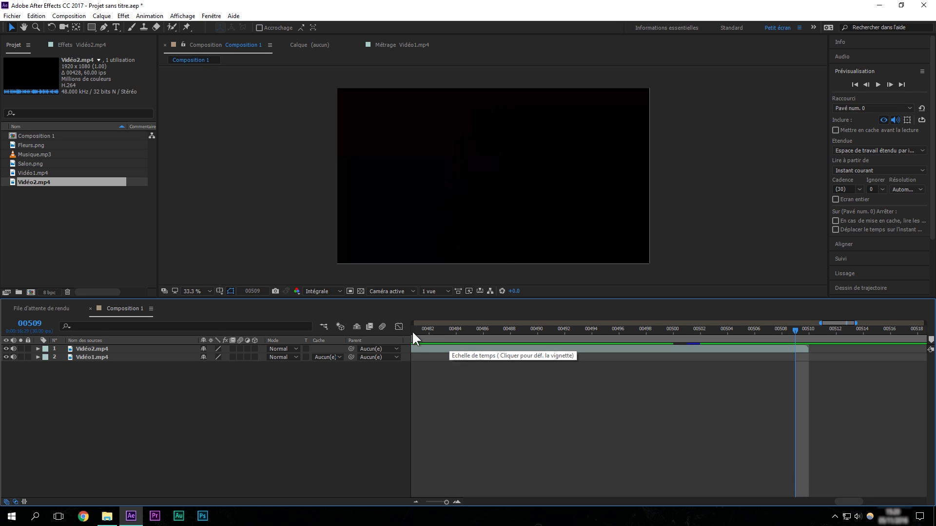
ctrl+click(26, 324)
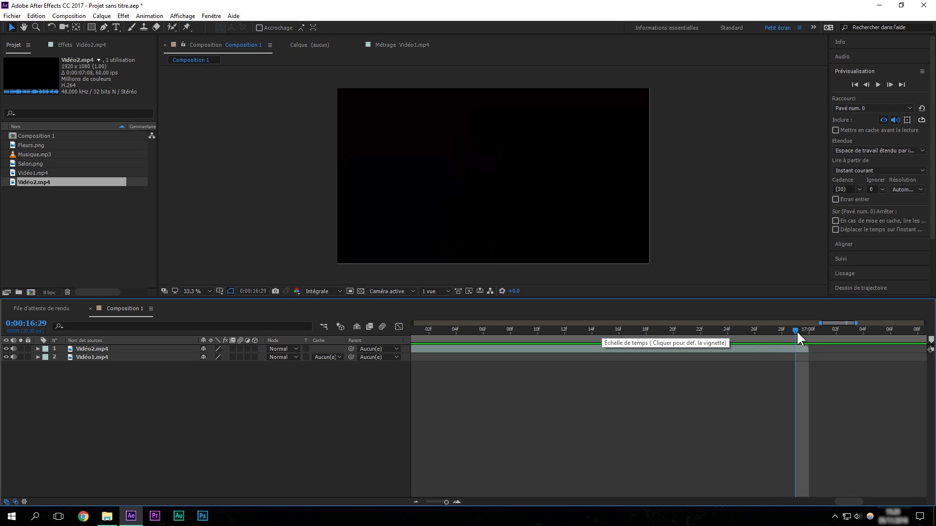
Set Composition 1's duration to the copied current time, 0:00:16:29, and scrub the full timeline to 0:00:07:22.
click(29, 324)
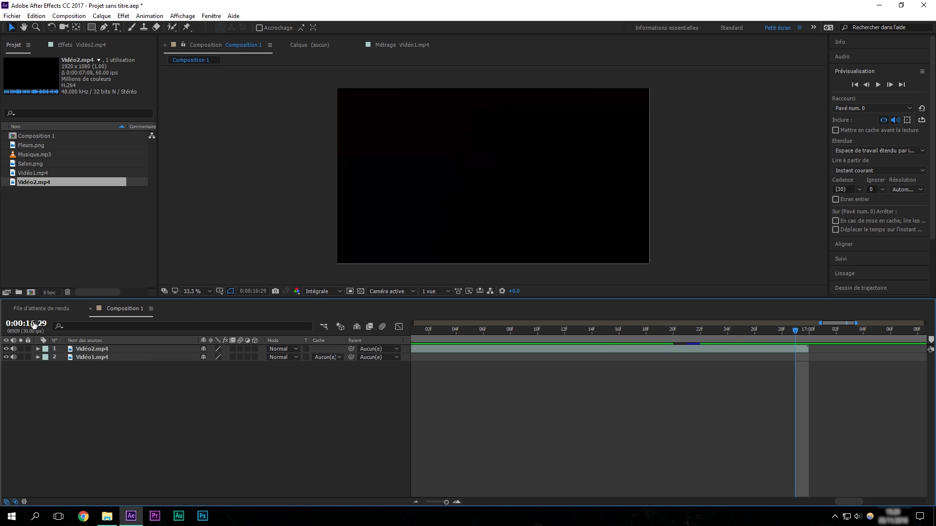
key(ctrl+c)
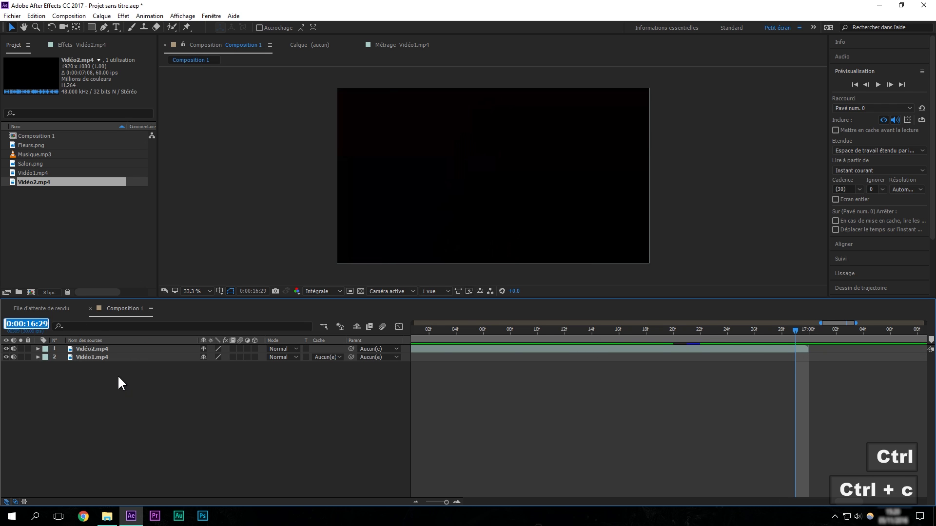
click(123, 385)
right_click(129, 308)
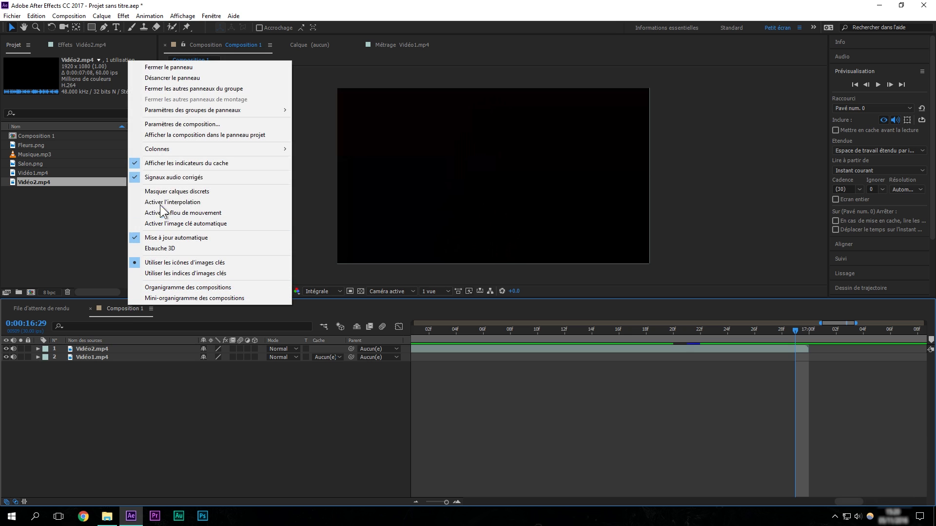
click(176, 125)
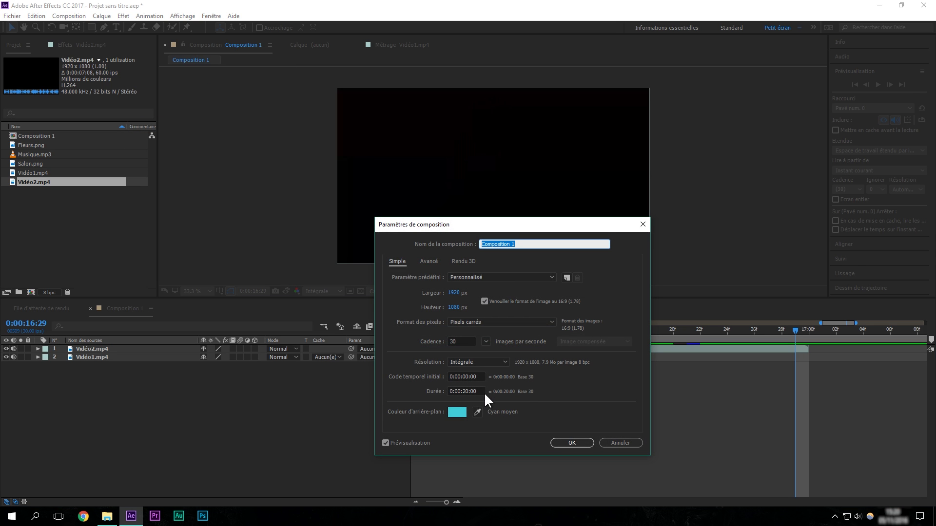
drag(483, 392, 434, 390)
key(ctrl+v)
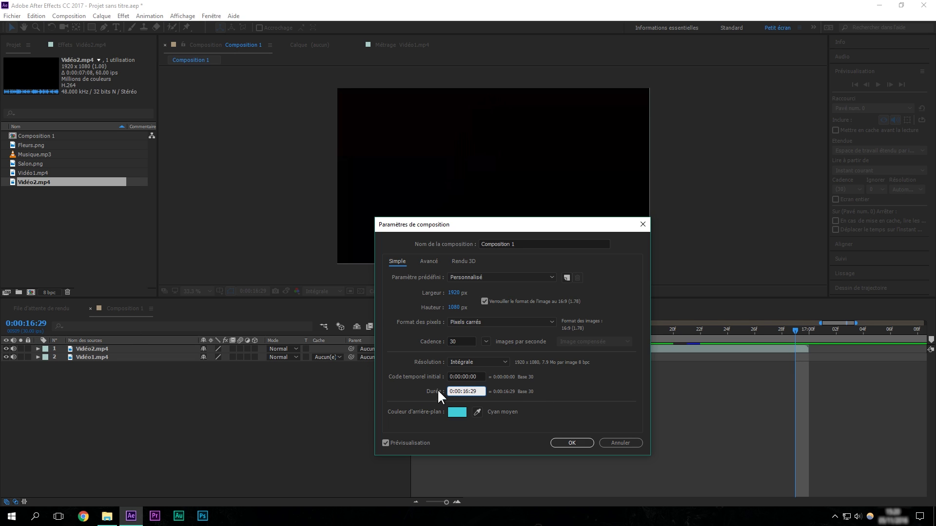
click(583, 444)
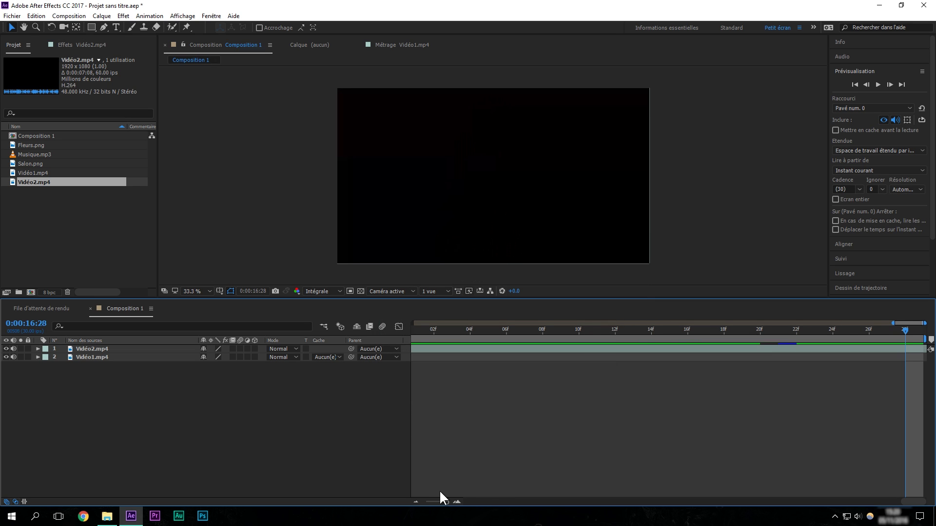
click(416, 499)
drag(880, 335, 646, 332)
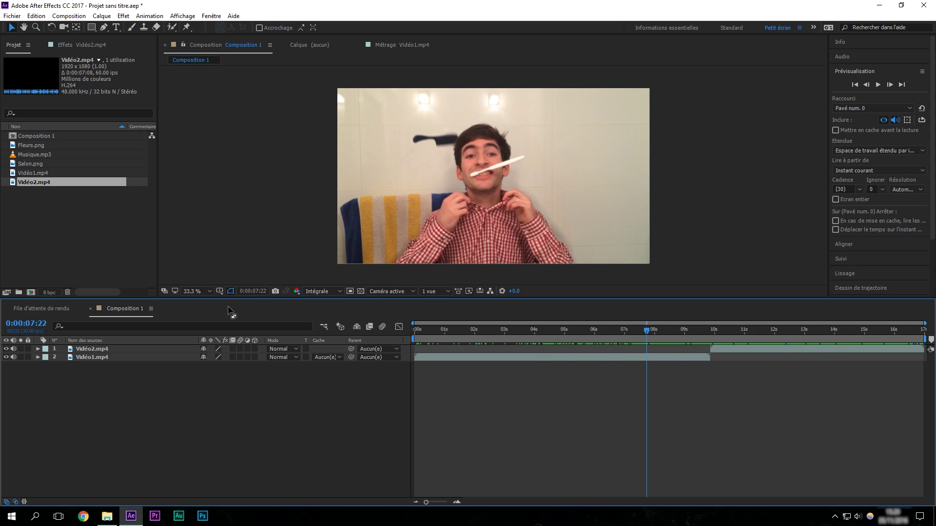
Rename Composition 1 as "Combinaison des 2 vidéos" in its composition settings.
right_click(126, 303)
click(37, 137)
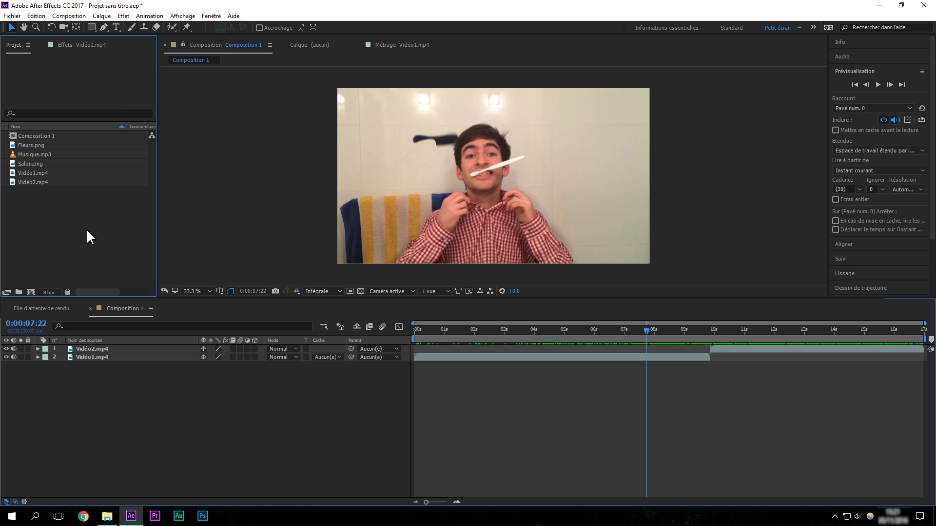
right_click(37, 137)
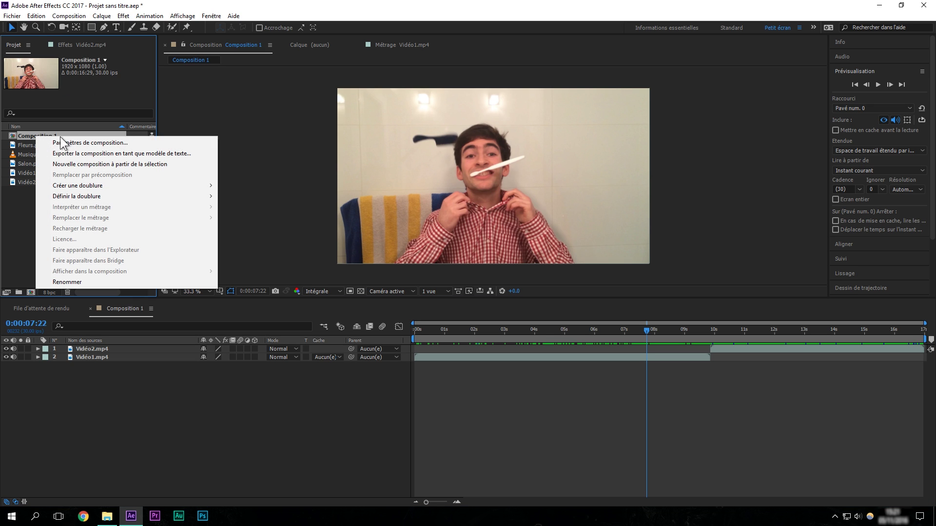
click(92, 140)
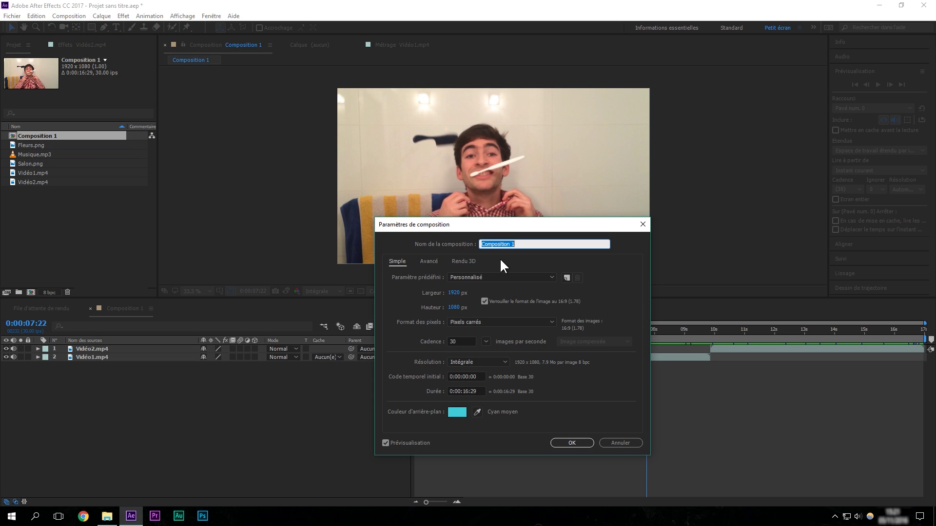
text(Combinaison des 2 vidéos)
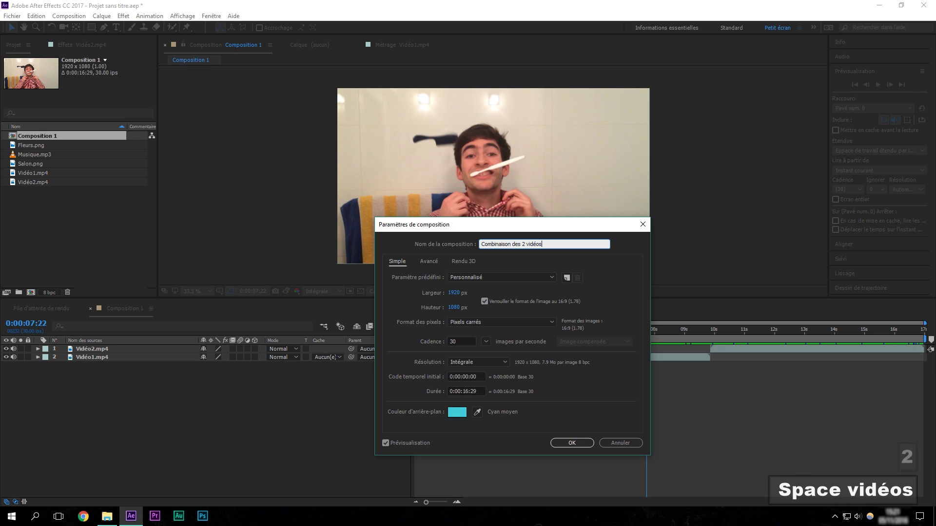
click(570, 443)
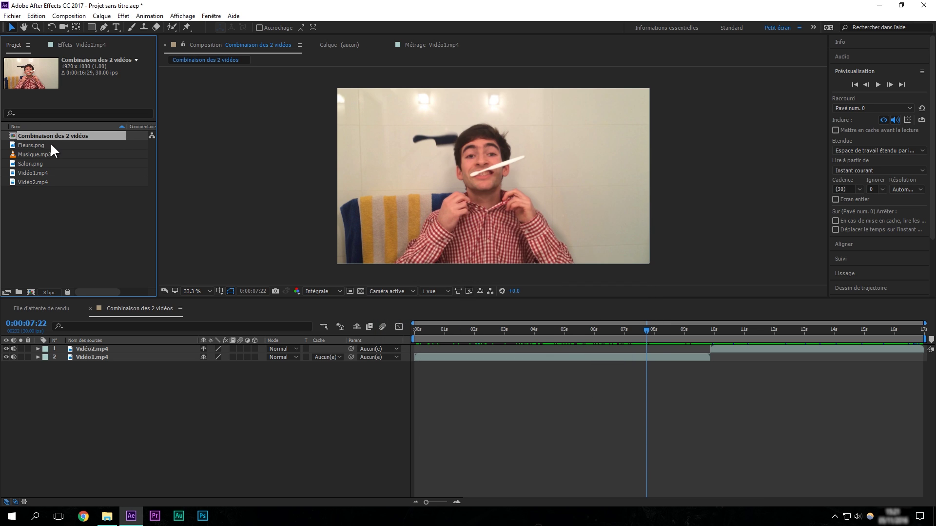
click(62, 241)
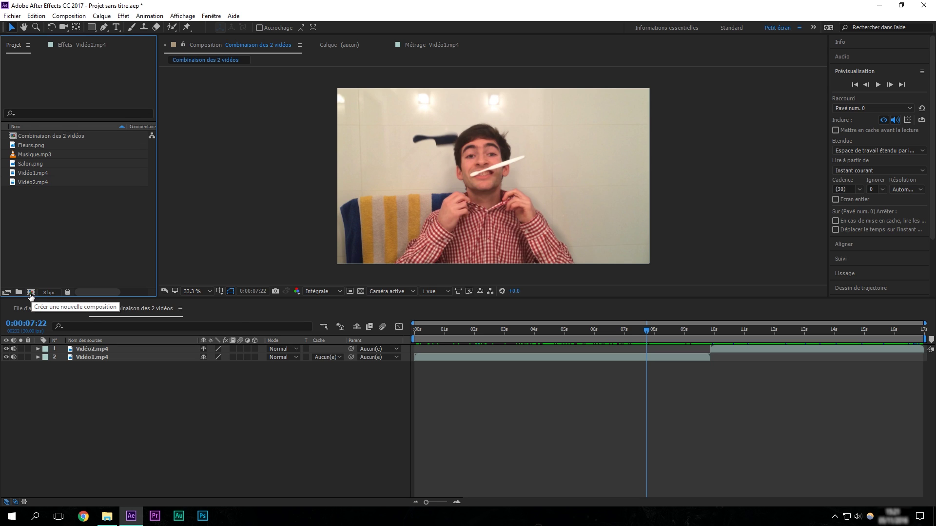
Create a new composition directly from the Vidéo2.mp4 footage and scrub through it to 0:00:01:52.
click(30, 294)
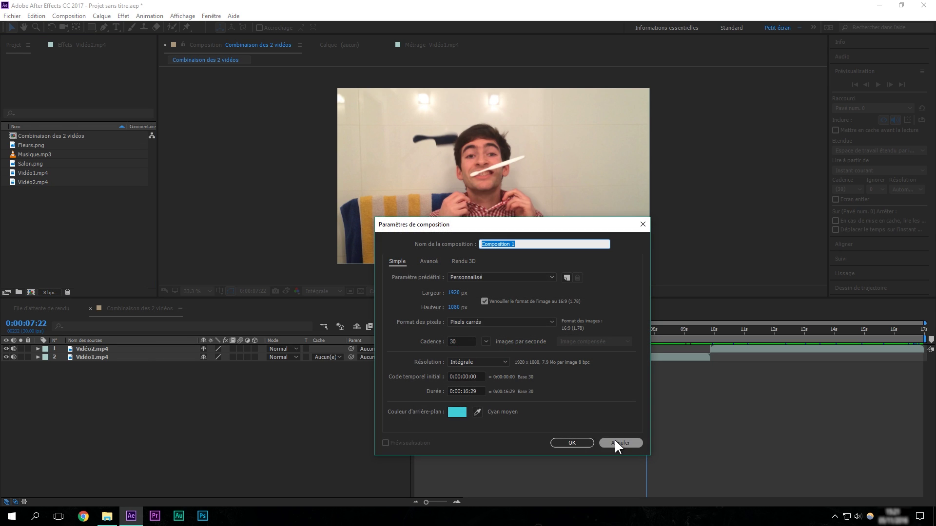
click(615, 443)
click(38, 182)
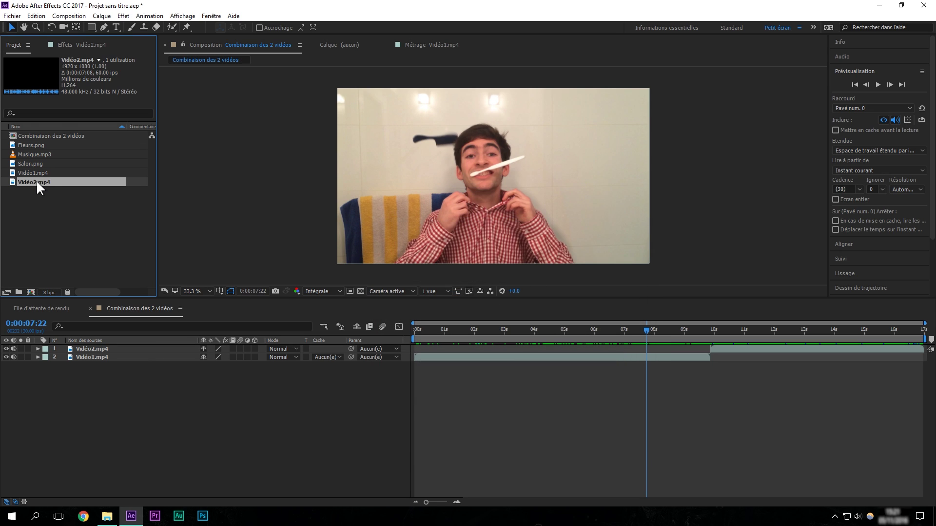
click(28, 173)
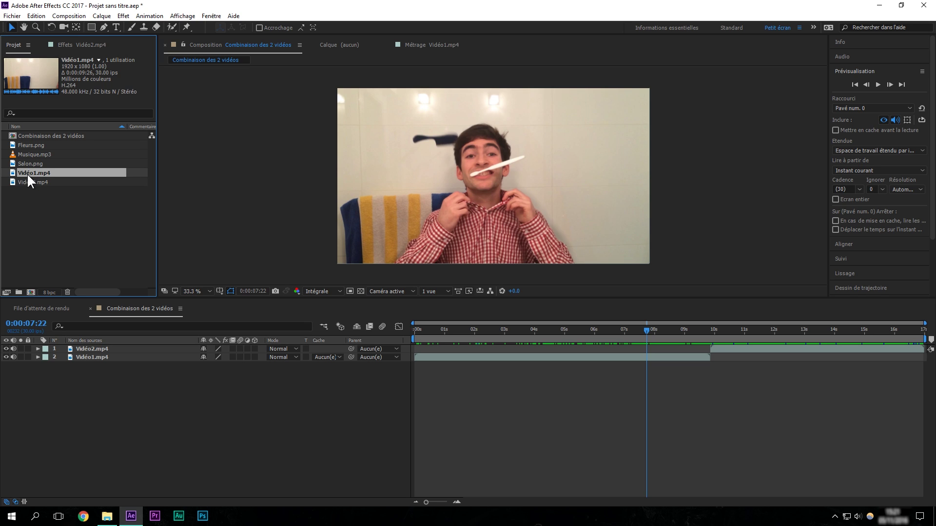
drag(29, 183, 32, 295)
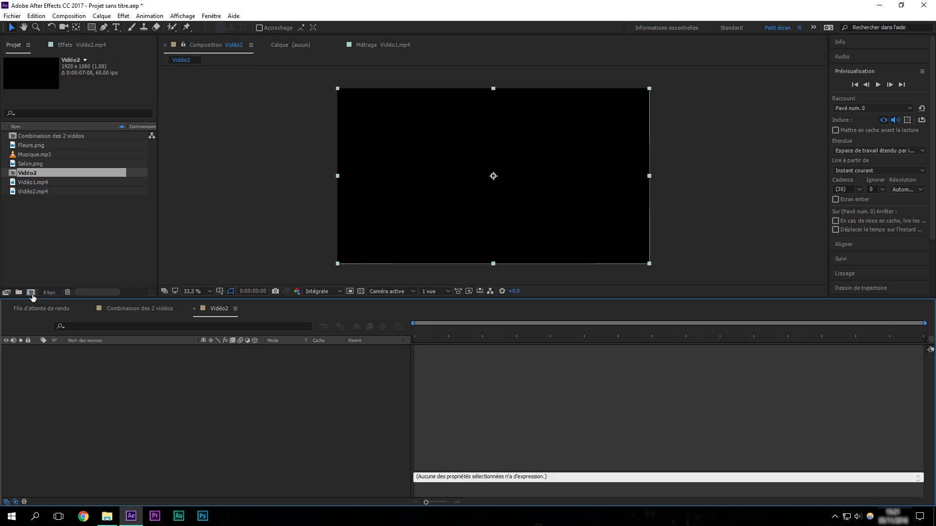
drag(428, 336, 552, 338)
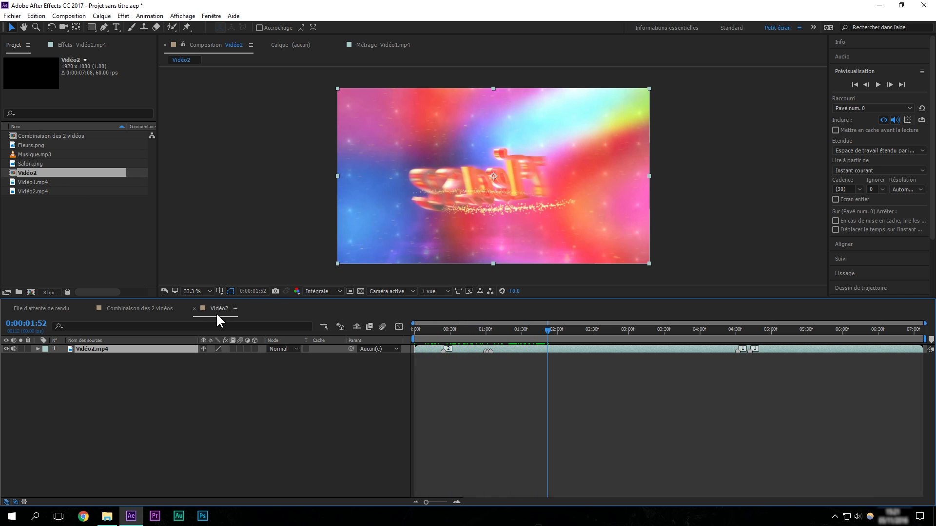
Compare the Vidéo2 composition with its source footage, scrub to 0:00:05:05, and review its duration and frame rate settings.
click(28, 188)
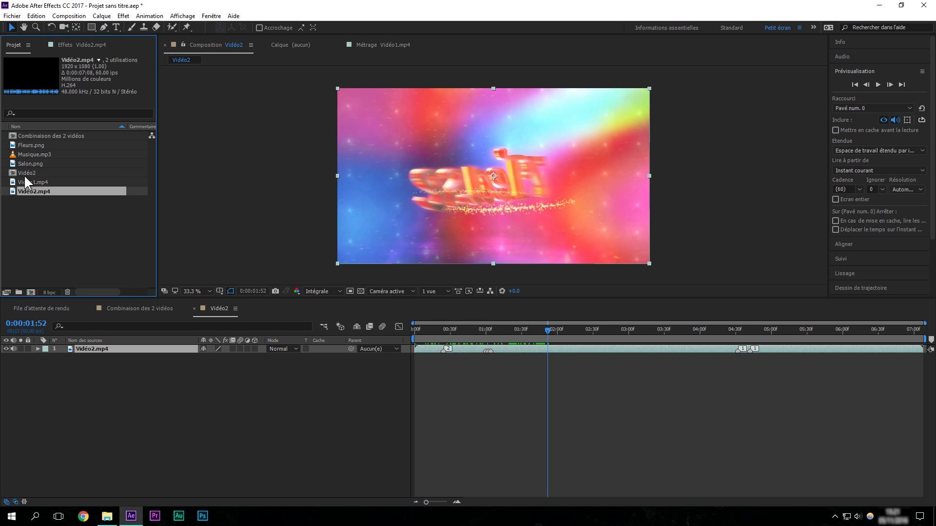
click(37, 174)
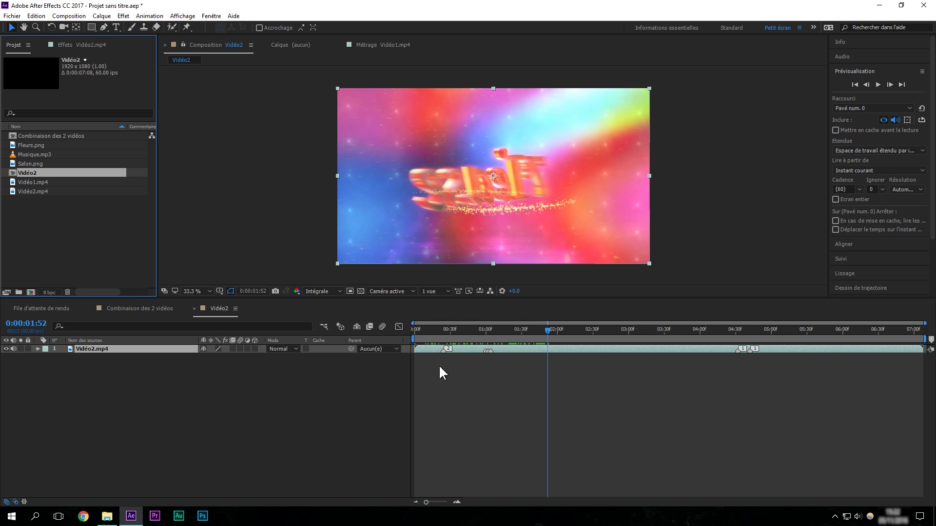
drag(546, 332, 777, 329)
click(32, 190)
right_click(23, 171)
click(46, 176)
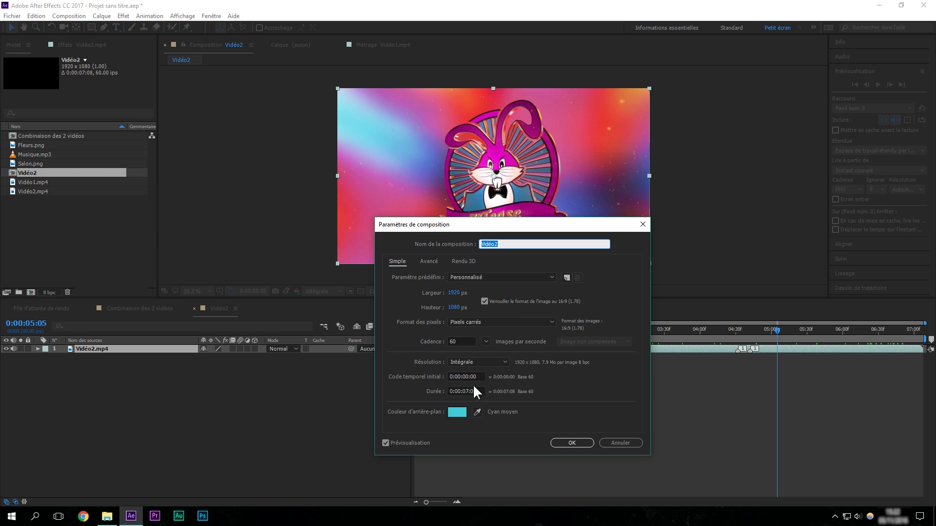
drag(479, 391, 469, 391)
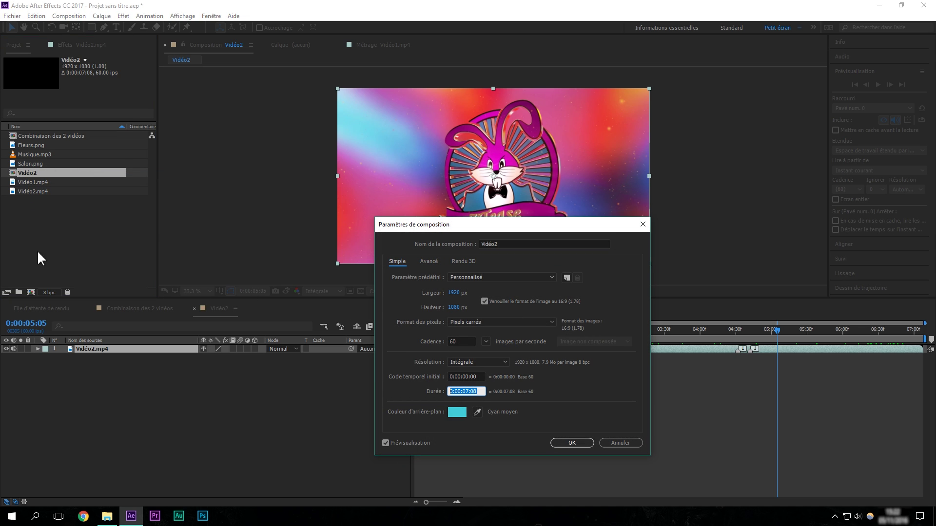
drag(465, 342, 441, 341)
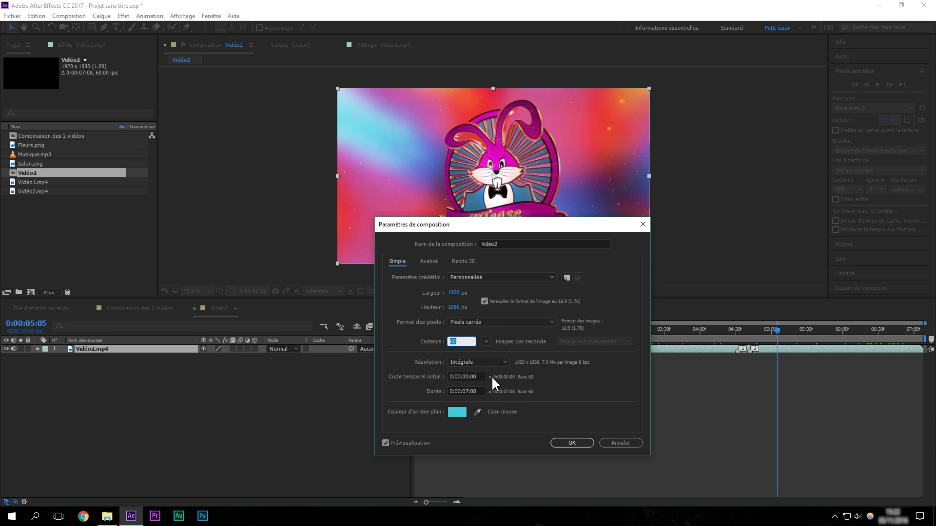
click(559, 443)
Delete the Vidéo2 composition from the project.
click(39, 182)
click(30, 173)
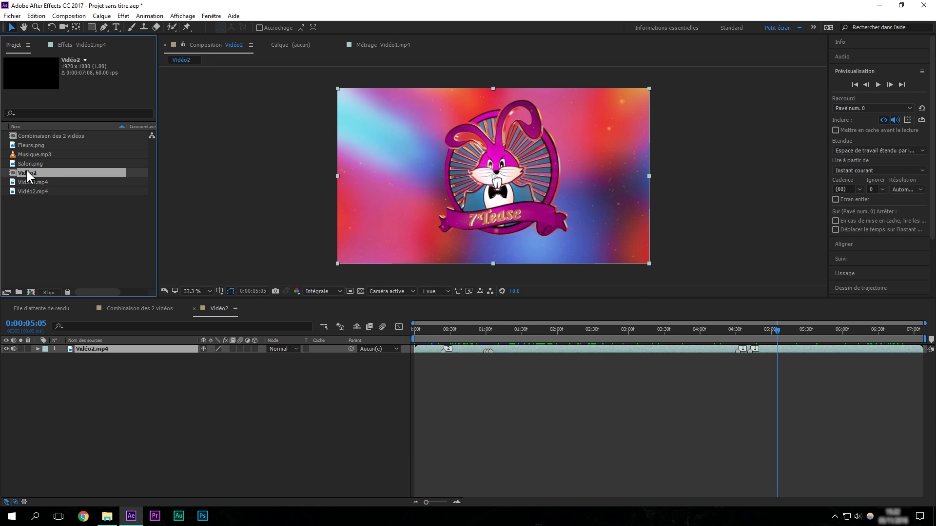
key(Delete)
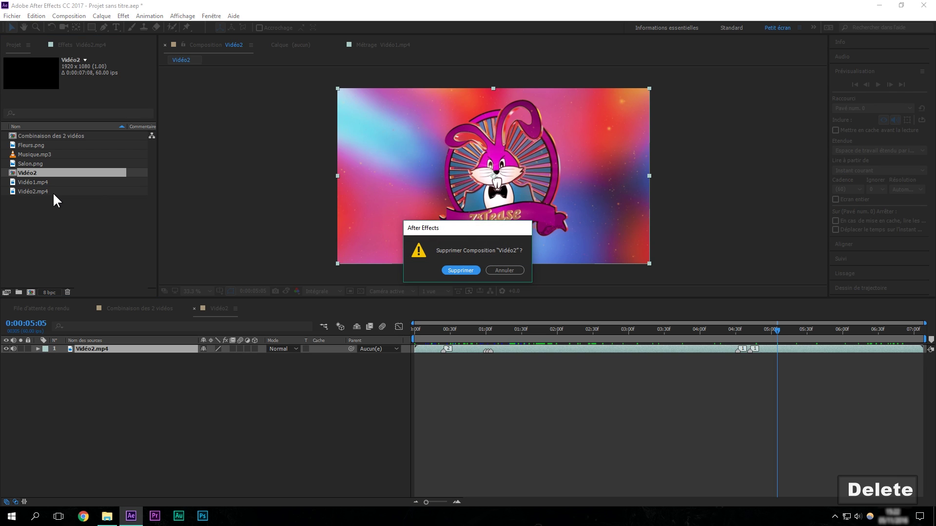
click(453, 269)
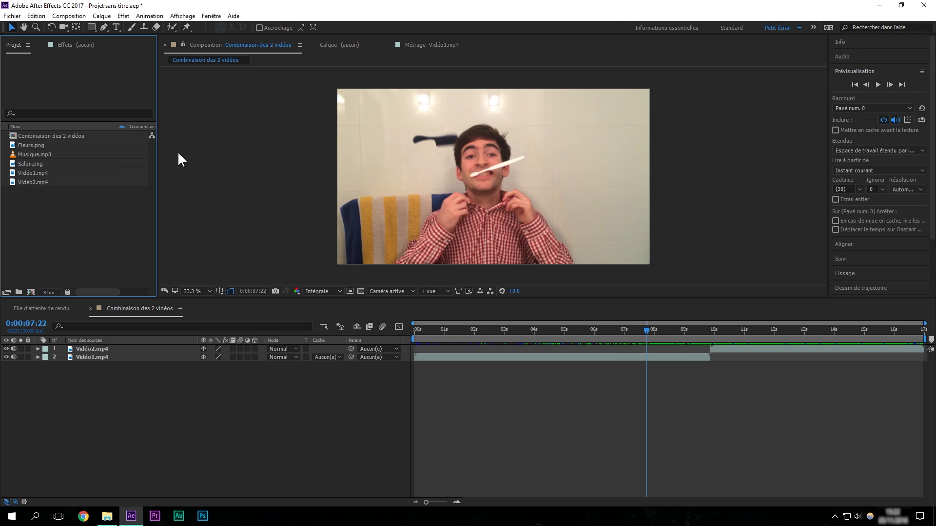
click(34, 15)
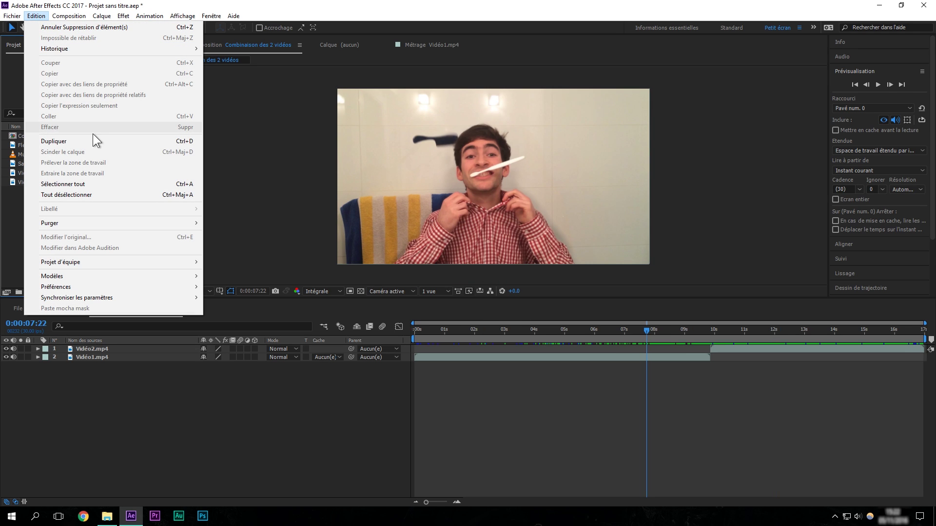
click(19, 226)
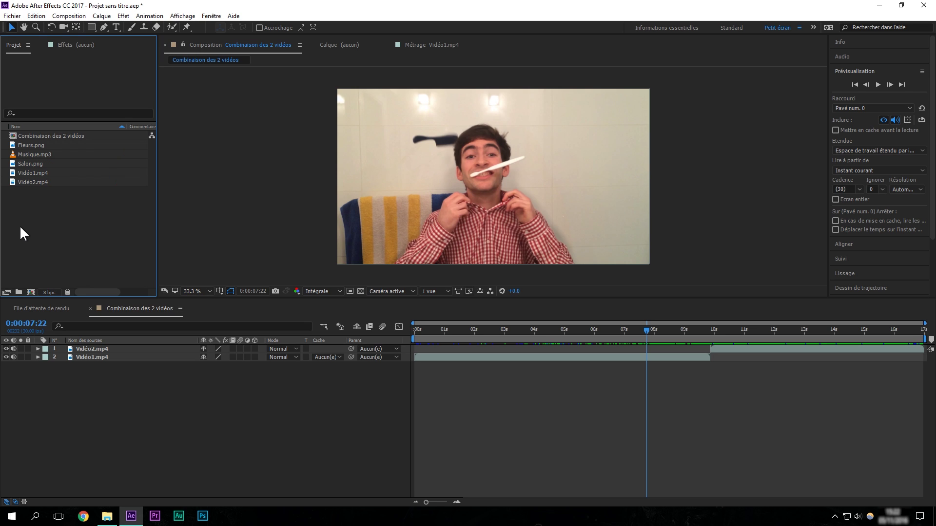
Create a composition from Salon.png and place the "Combinaison des 2 vidéos" composition as a layer above the Salon.png layer.
click(446, 331)
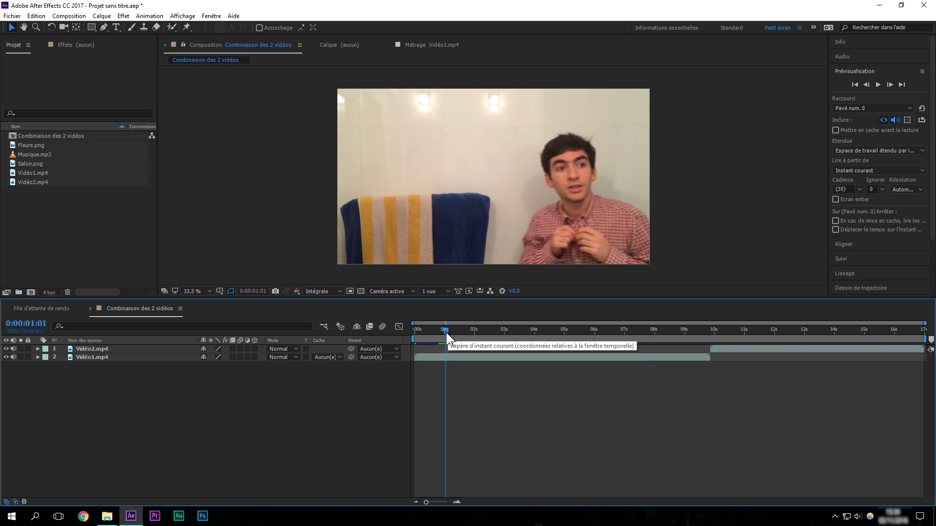
drag(446, 332, 444, 329)
click(97, 192)
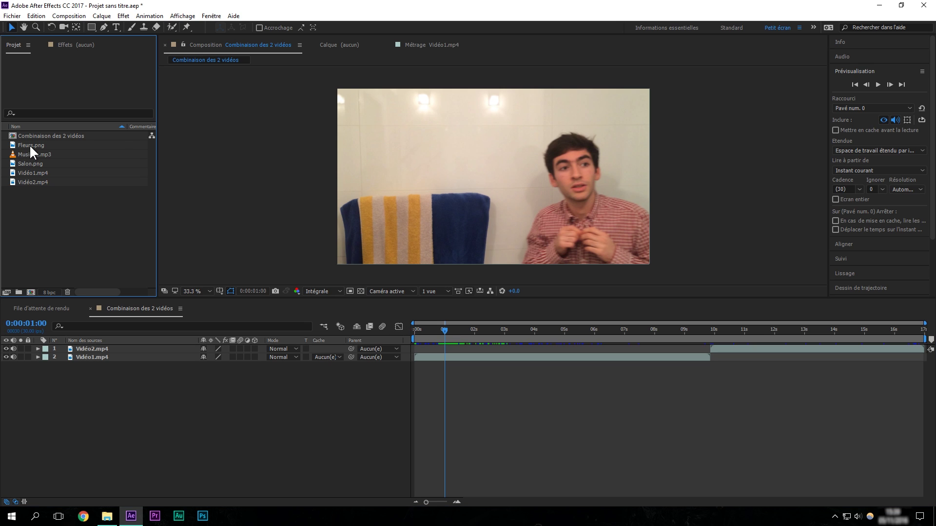
click(29, 145)
drag(31, 163, 32, 294)
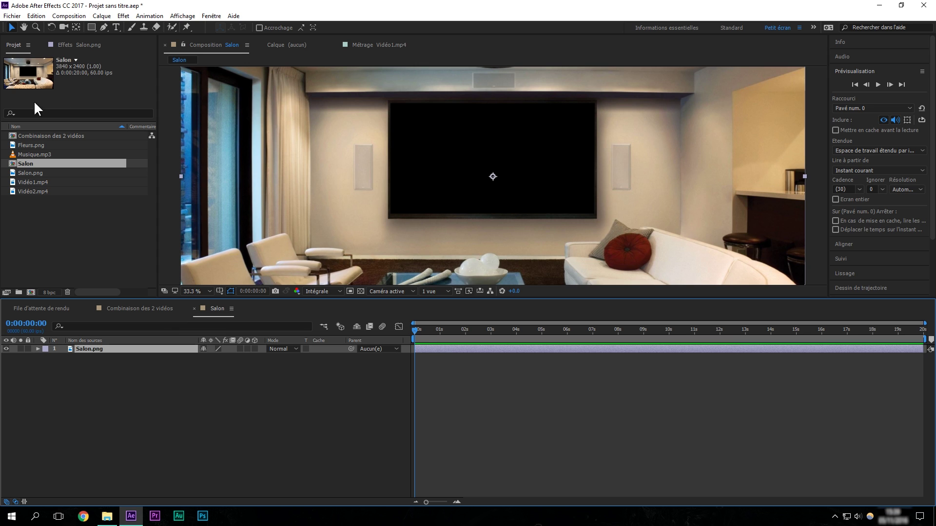
drag(37, 139, 92, 347)
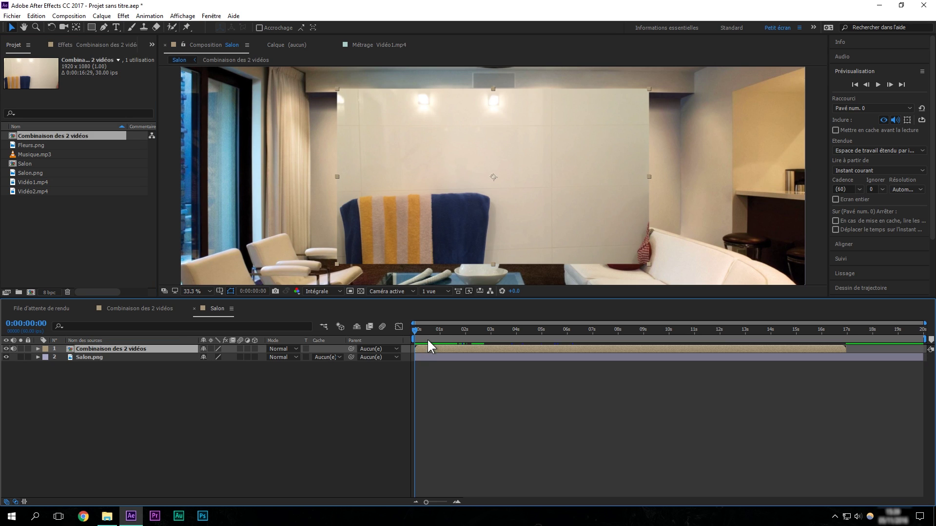
Scrub through the Salon composition to 0:00:10:54 and inspect its individual frames at 0:00:10:48 and 0:00:10:50.
drag(417, 335, 465, 329)
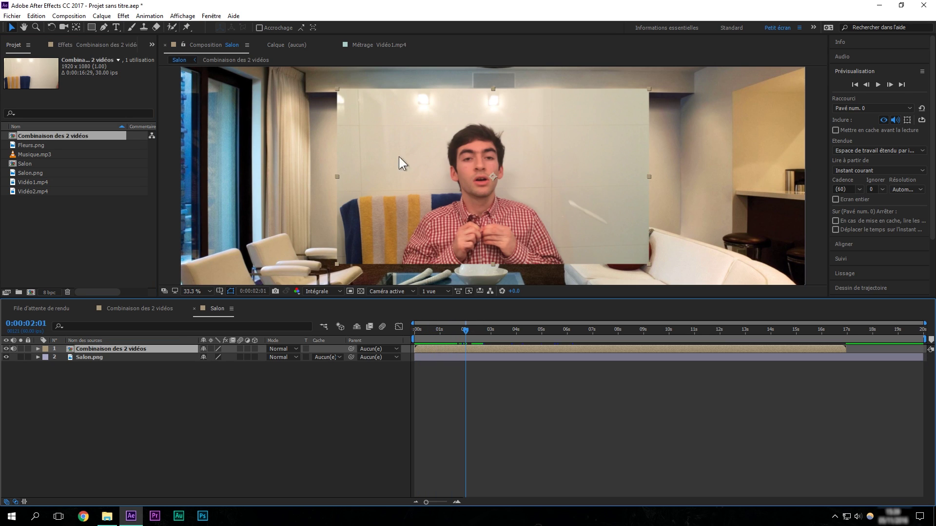
key(comma)
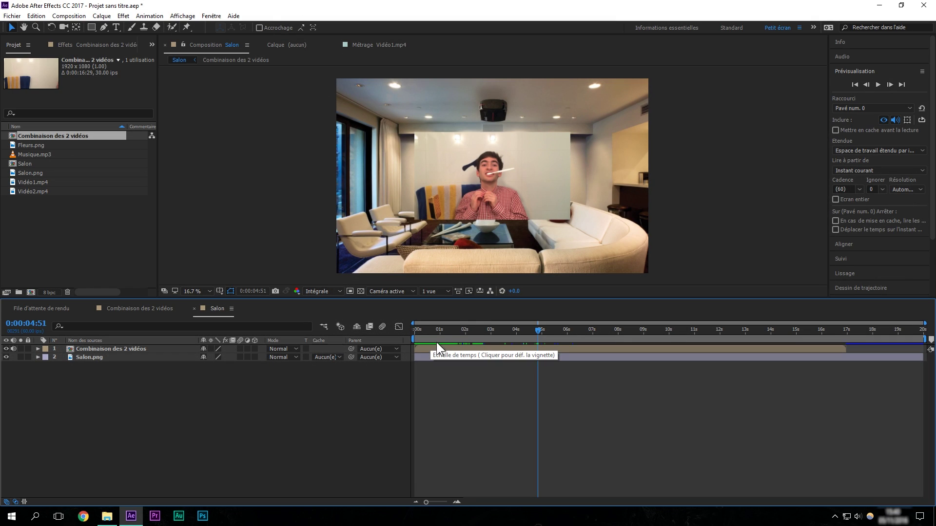
drag(576, 336, 692, 336)
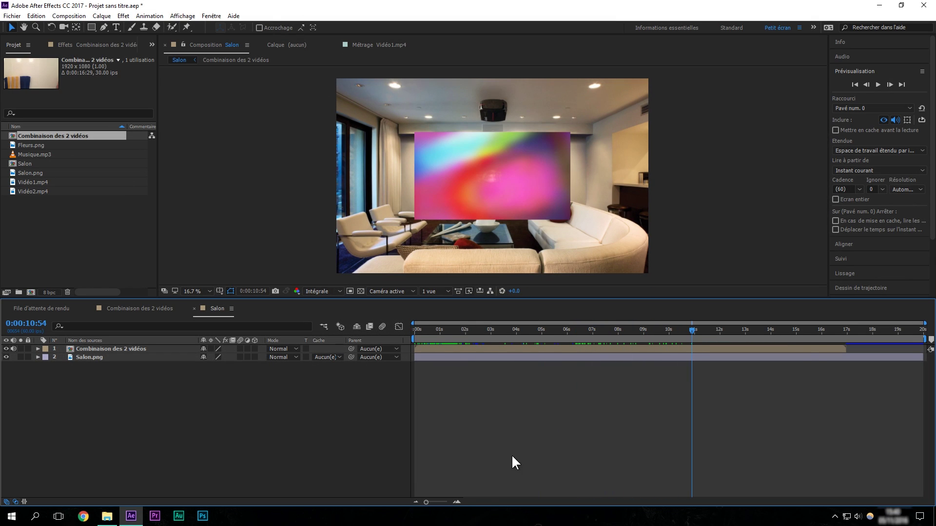
click(456, 502)
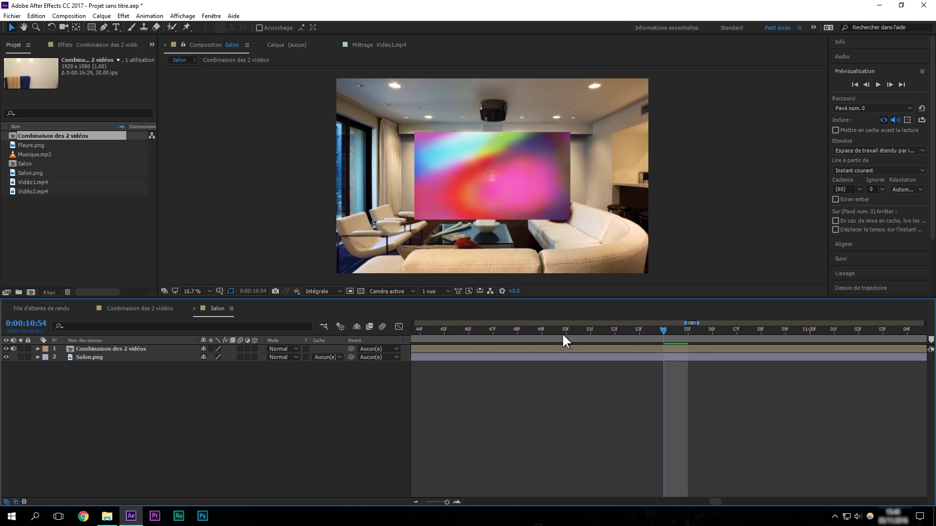
click(518, 329)
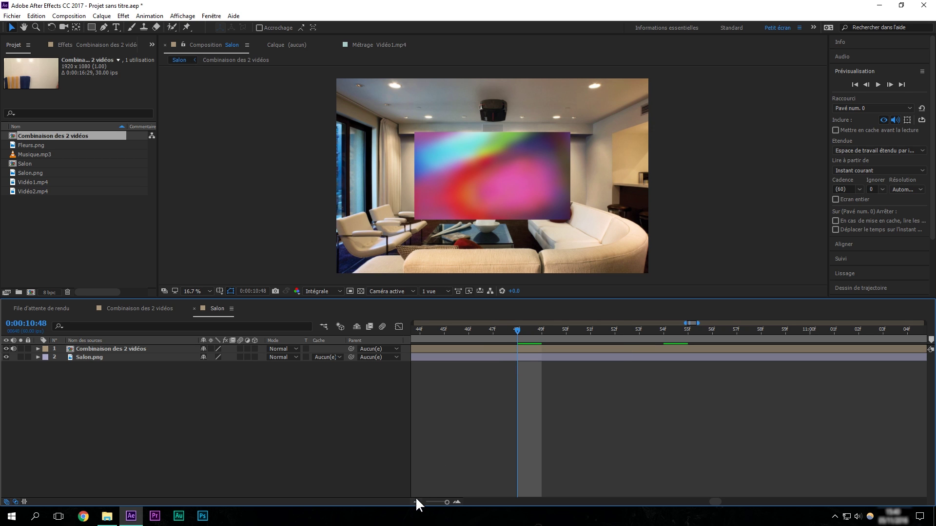
click(565, 330)
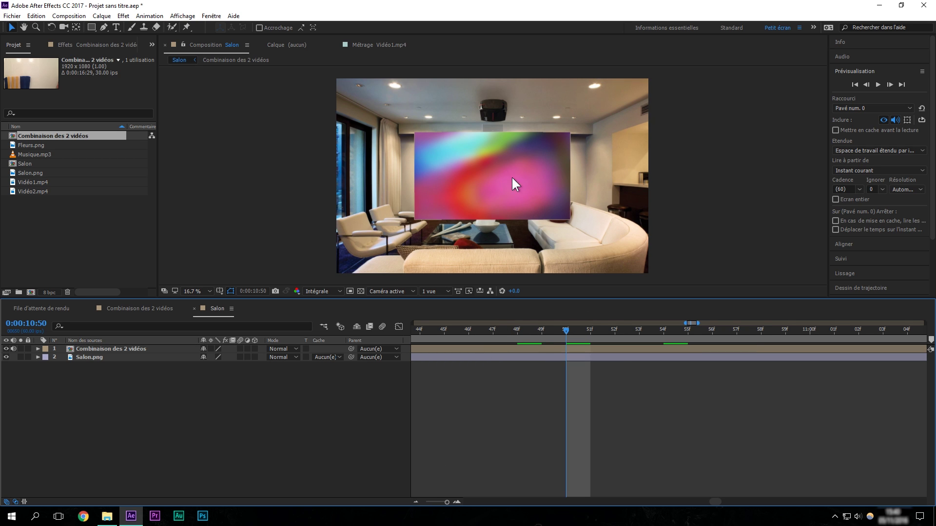
Preview the Salon composition from 0:00:00:24 at full resolution and park the time indicator at 0:00:01:33.
click(417, 502)
click(418, 502)
click(418, 502)
click(417, 502)
mouse_move(424, 331)
mouse_down()
mouse_move(415, 340)
mouse_move(424, 334)
mouse_up()
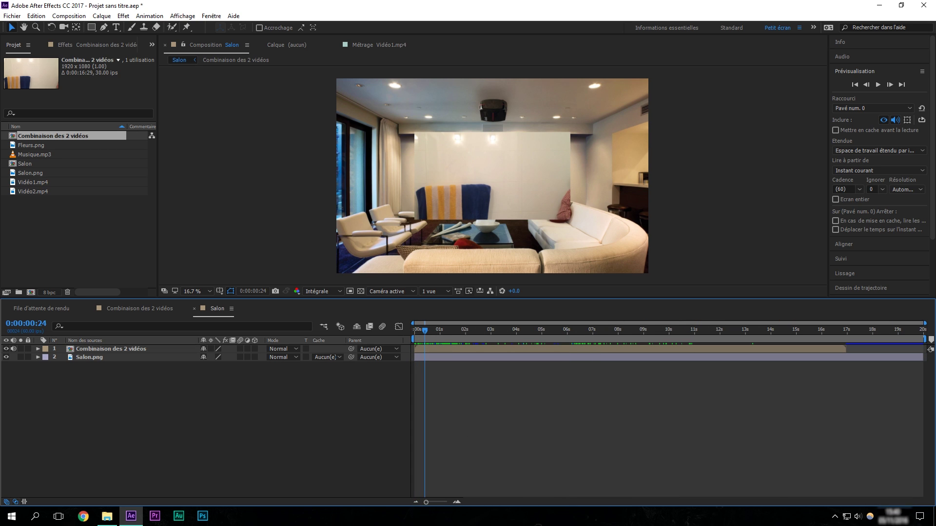
key(KP_0)
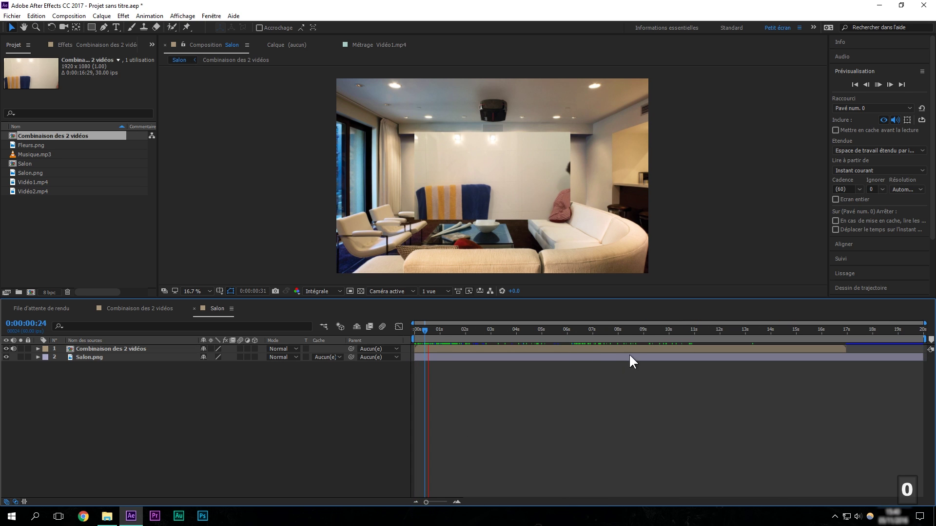
click(451, 330)
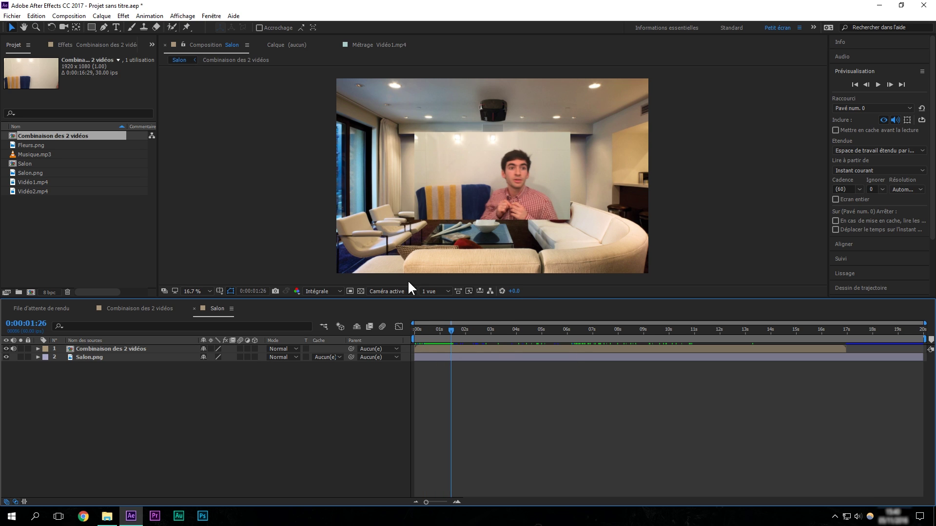
click(453, 330)
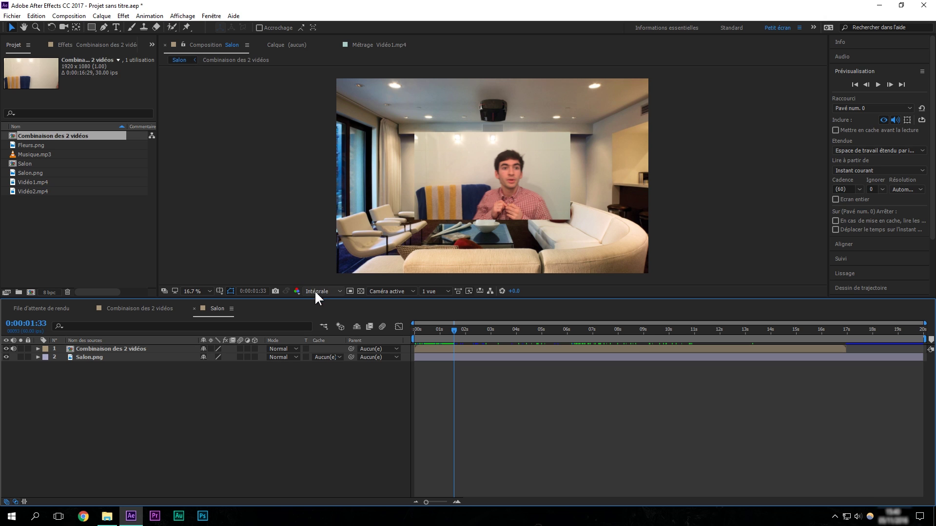
Review the composition settings of "Combinaison des 2 vidéos" without changing them.
right_click(39, 134)
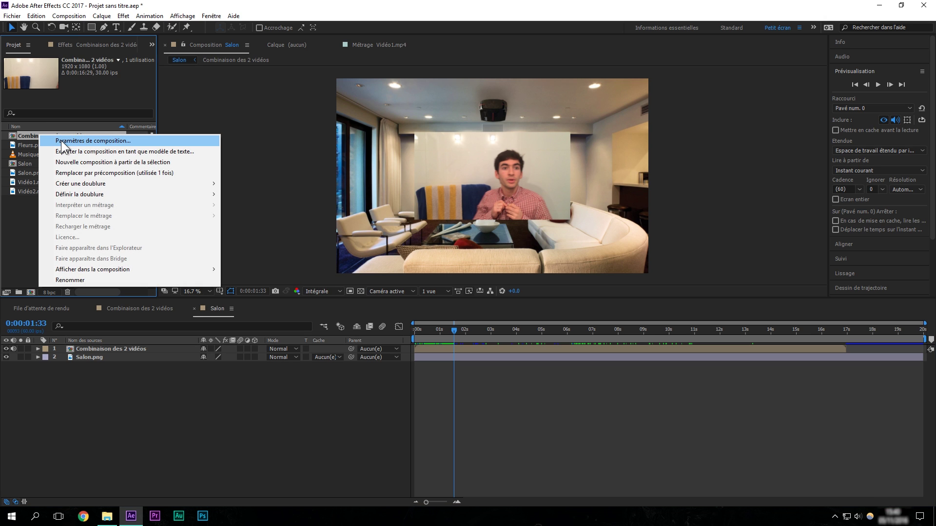
click(63, 142)
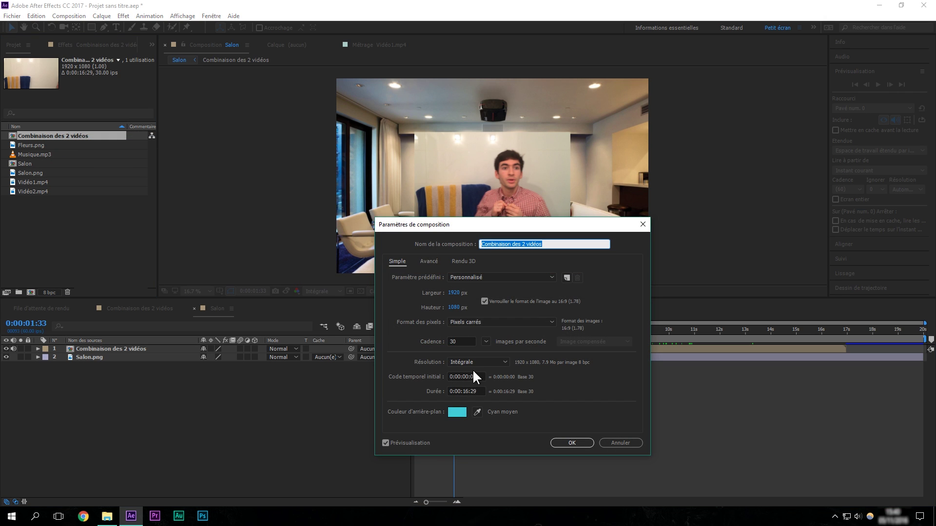
click(619, 443)
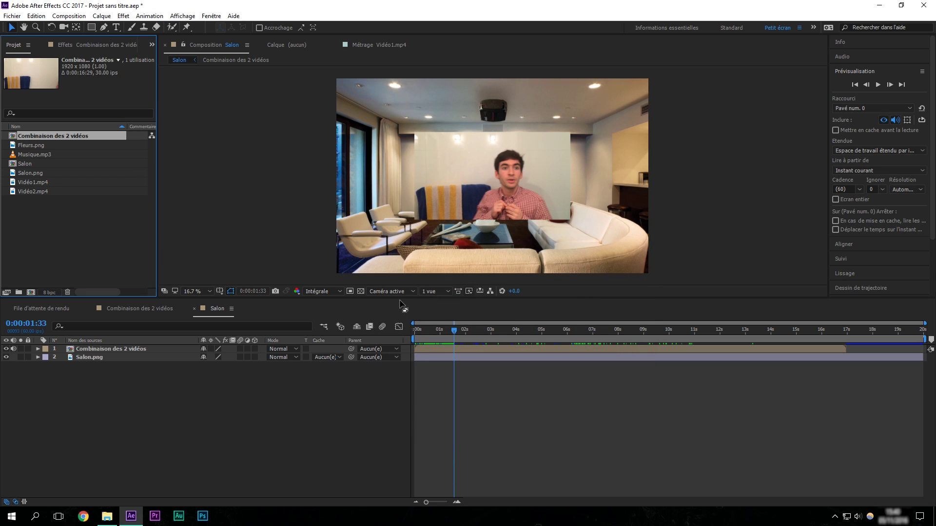
Set the Salon preview resolution to Un quart and play the composition from the start, stopping at 0:00:03:23.
click(342, 291)
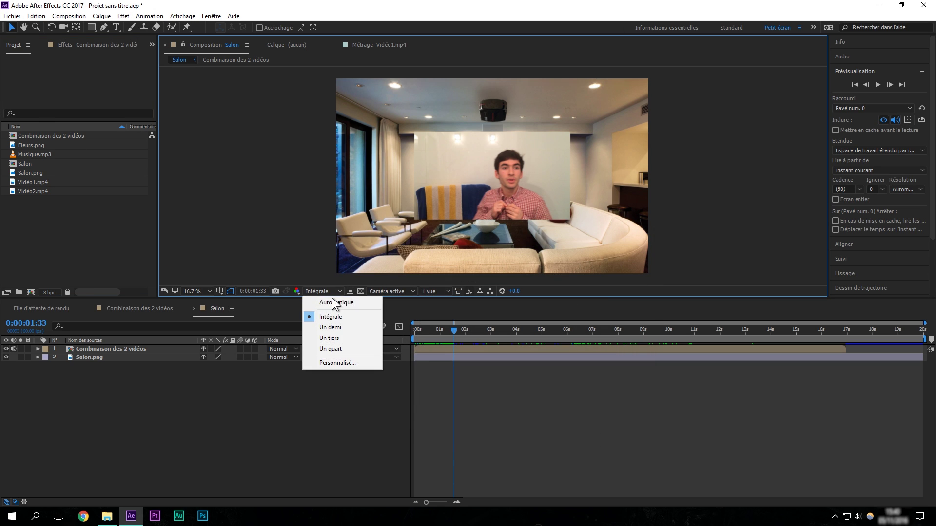
click(346, 348)
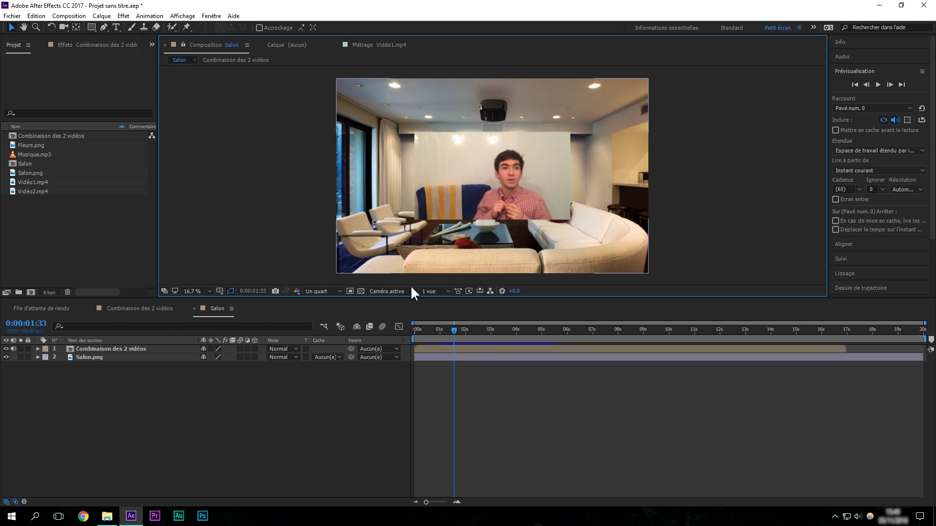
drag(461, 324, 405, 333)
key(KP_0)
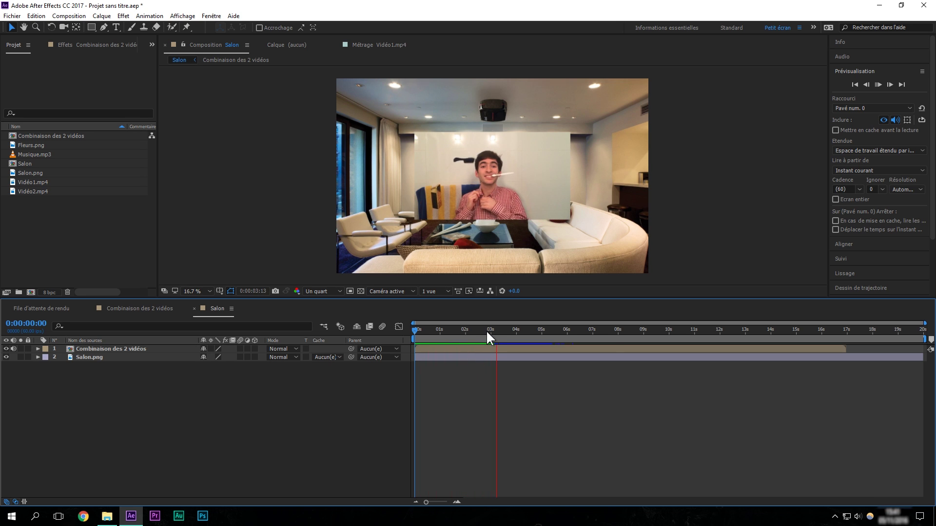
click(500, 326)
Hide and mute the "Combinaison des 2 vidéos" layer, and restore its visibility and audio.
click(464, 193)
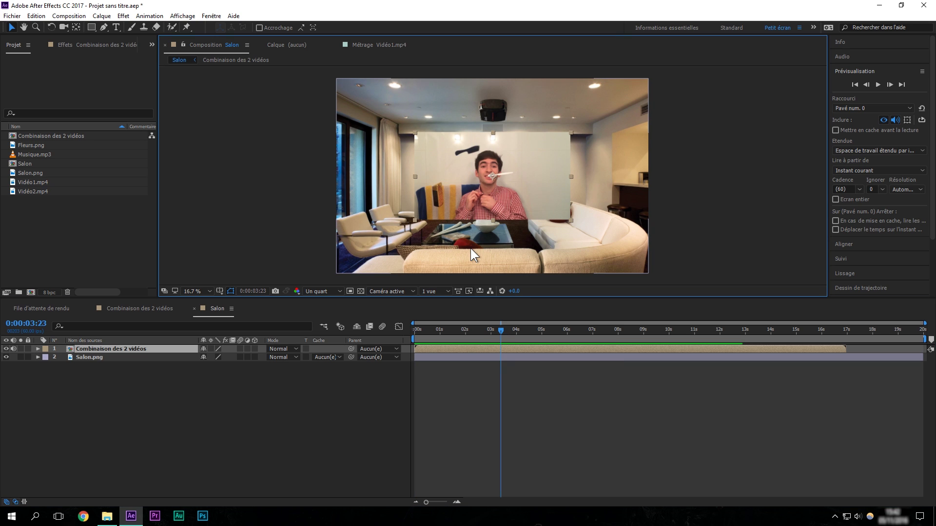
click(136, 376)
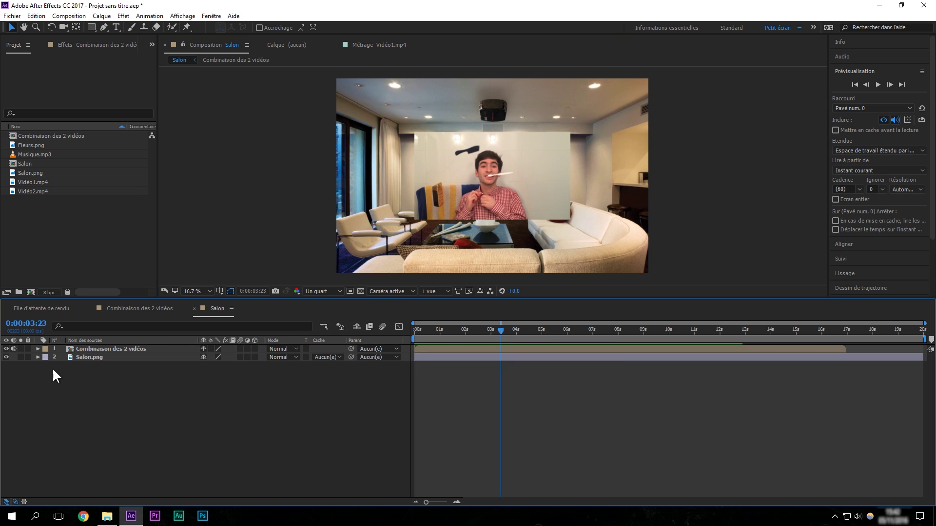
click(98, 350)
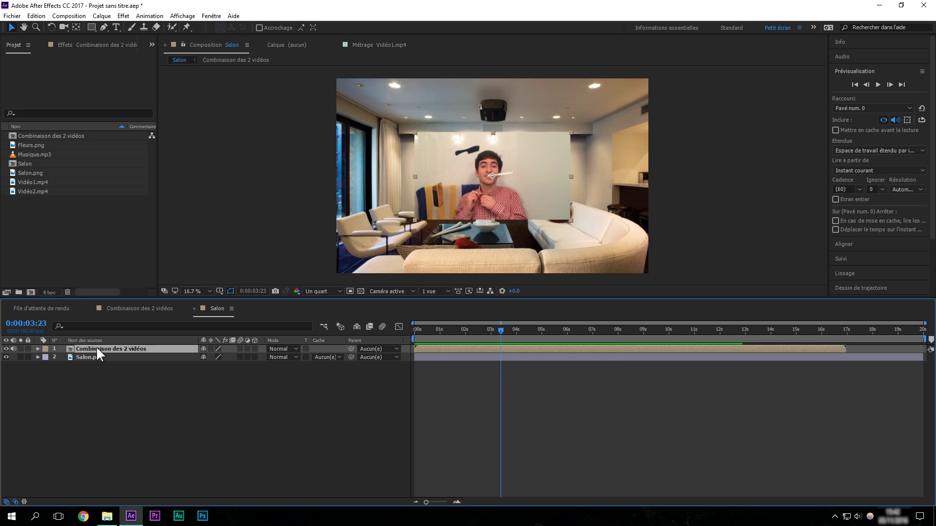
click(6, 349)
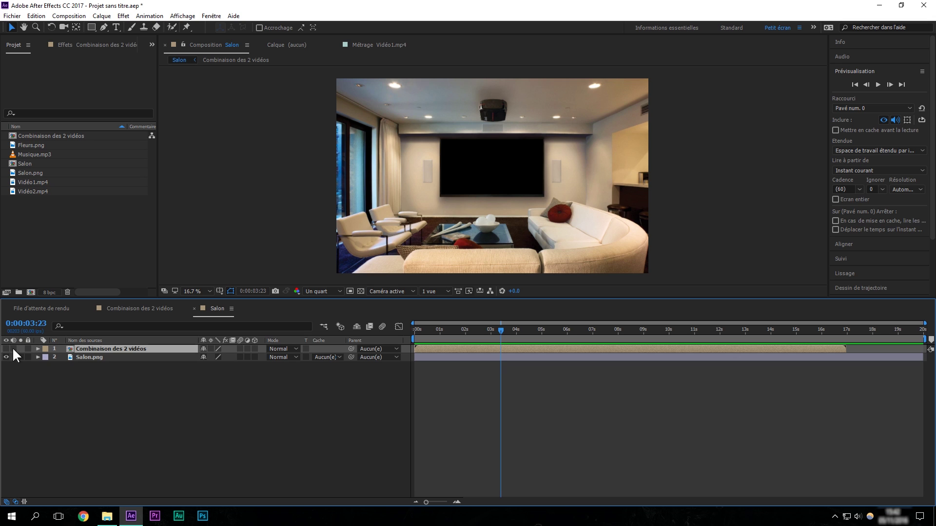
click(13, 358)
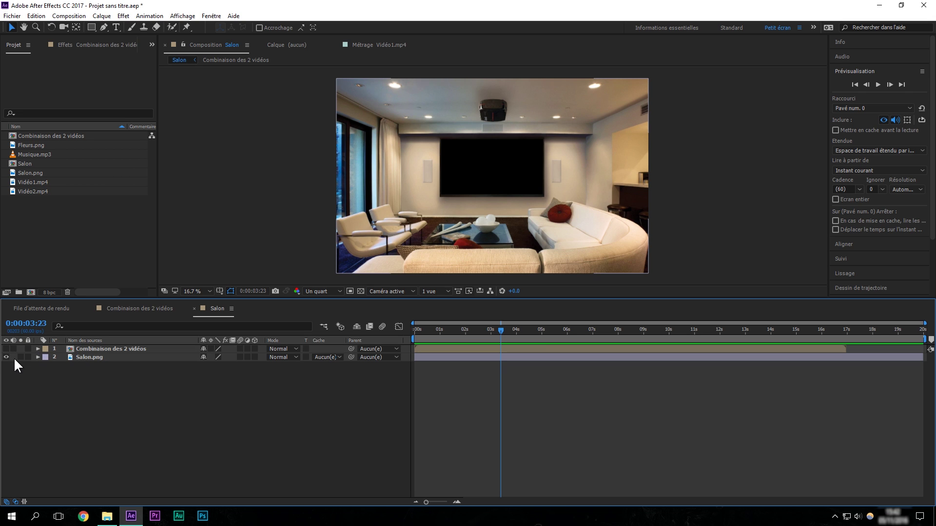
click(78, 355)
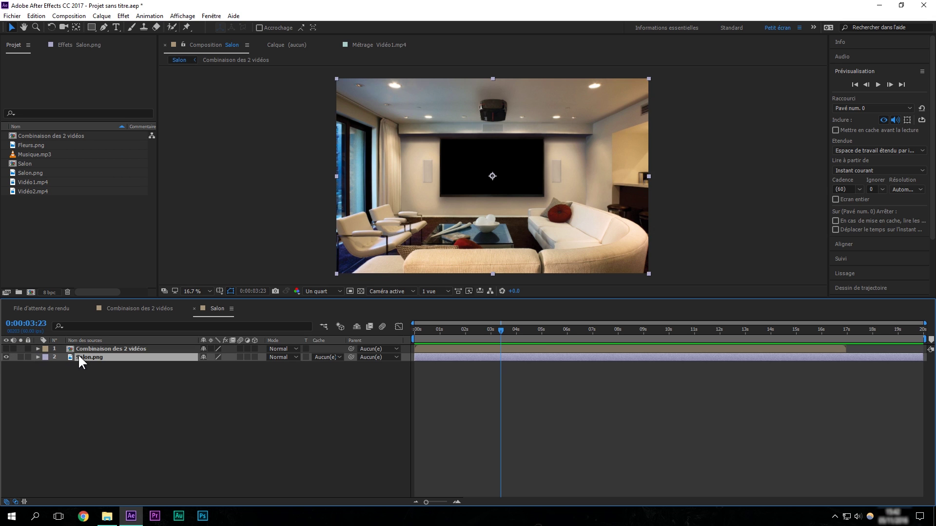
click(6, 349)
click(14, 349)
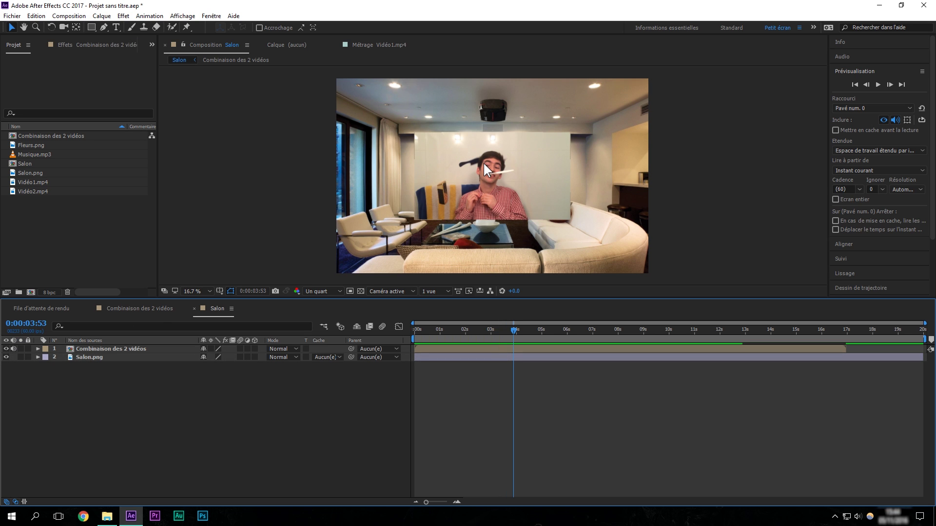
Fit the "Combinaison des 2 vidéos" layer to the television screen with Position 1911, 1099 and Echelle 61%.
click(86, 349)
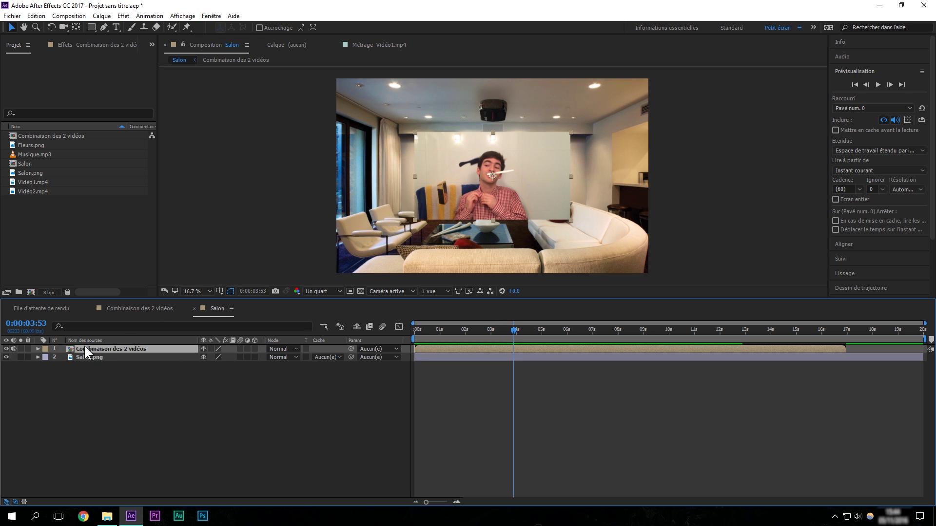
click(38, 349)
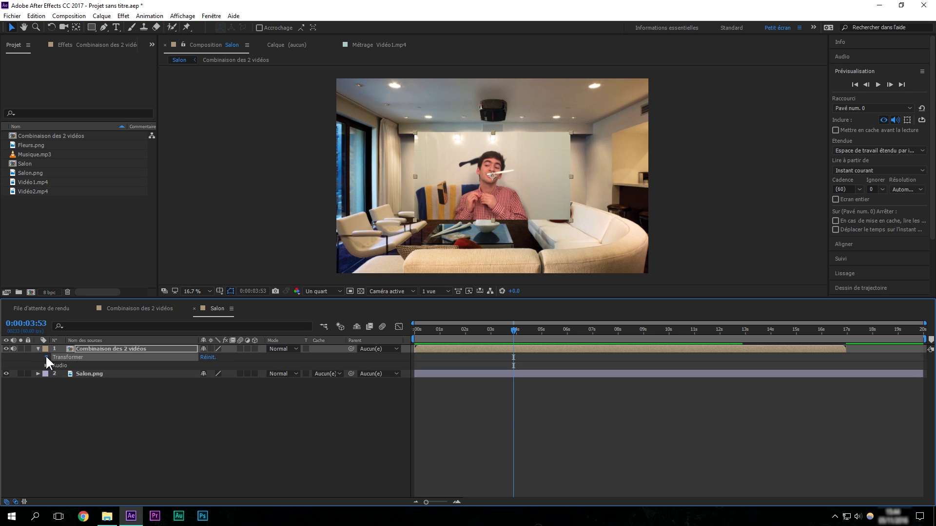
click(46, 358)
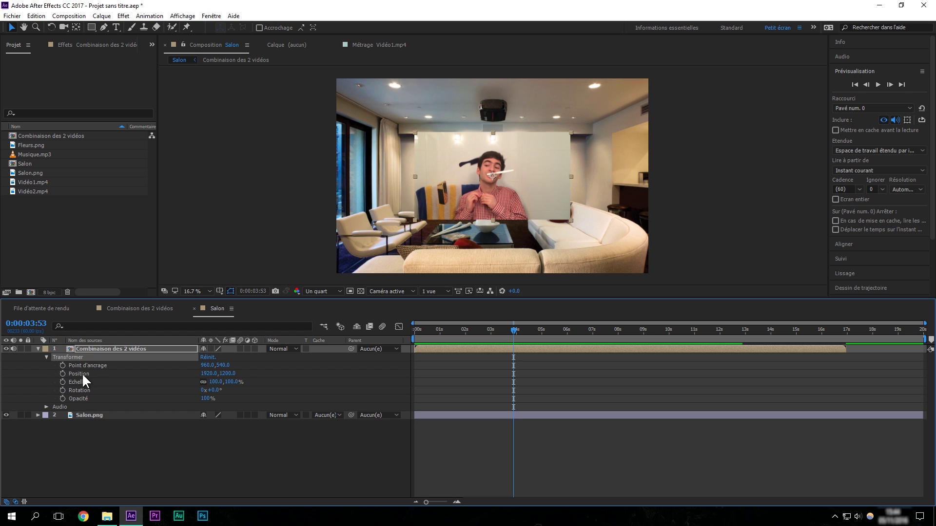
click(82, 373)
drag(207, 376, 175, 376)
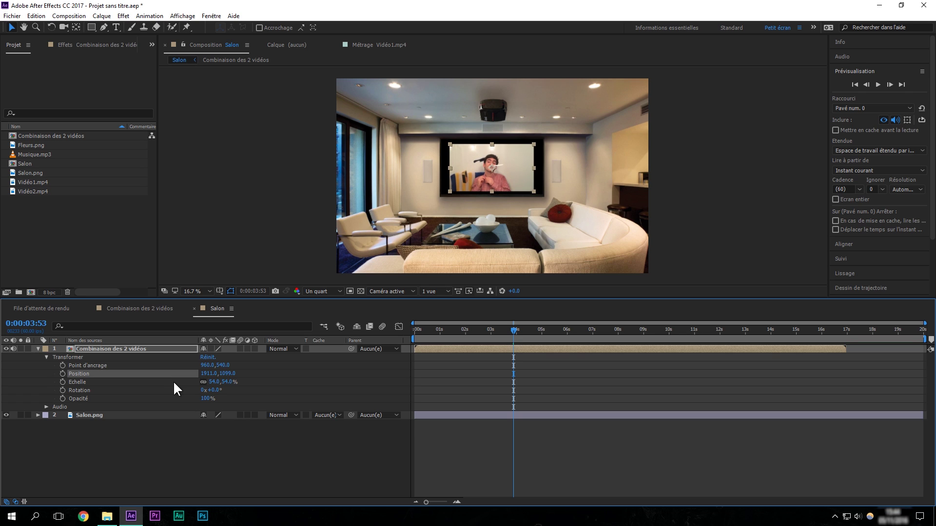
drag(232, 382, 235, 382)
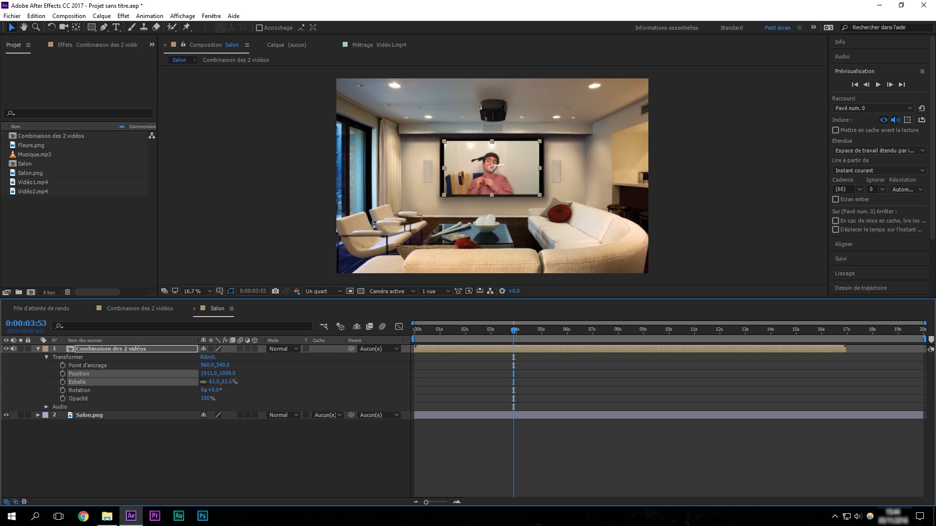
click(233, 444)
Rotate the "Combinaison des 2 vidéos" layer to -115° as a trial and reset its Rotation to 0°.
click(123, 391)
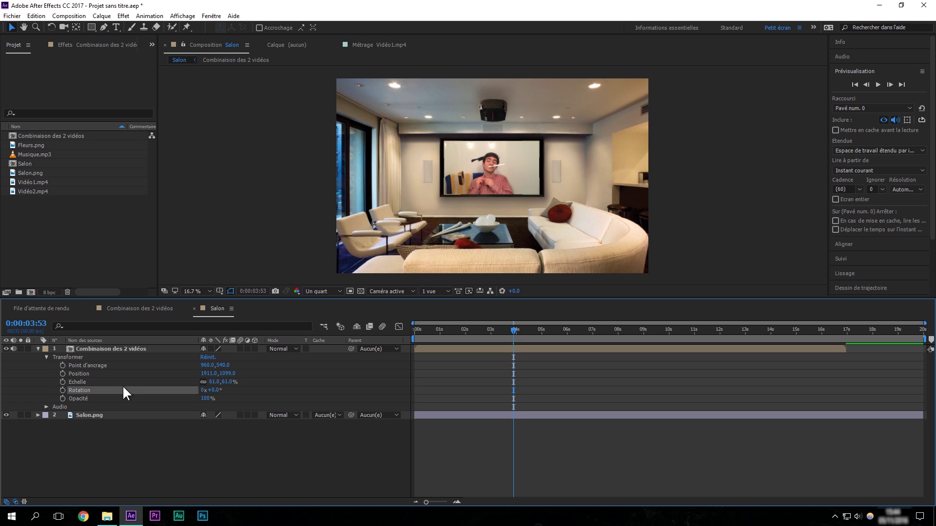
drag(213, 395, 131, 413)
click(255, 451)
click(217, 390)
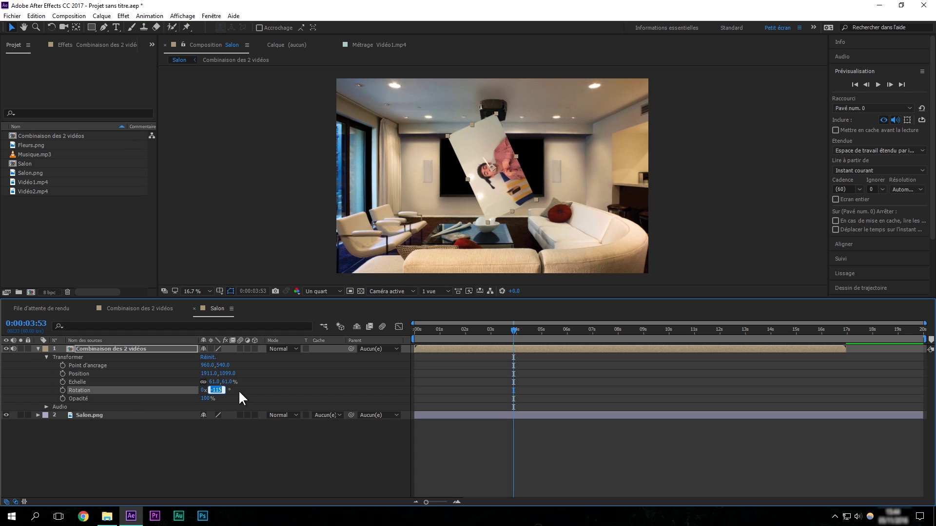
text(0)
key(Return)
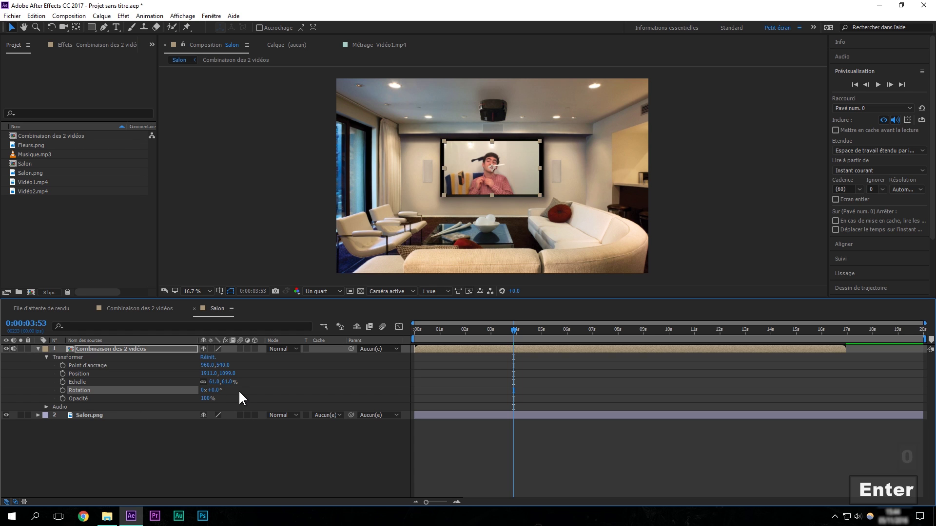
Rotate the "Combinaison des 2 vidéos" layer to 177° as a trial, and reset its Rotation and Echelle properties individually.
drag(215, 394, 297, 389)
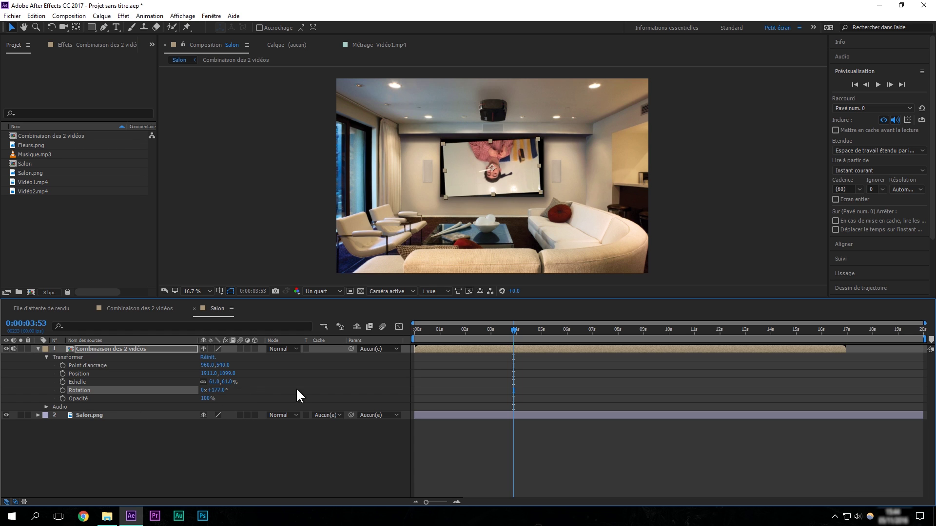
right_click(165, 390)
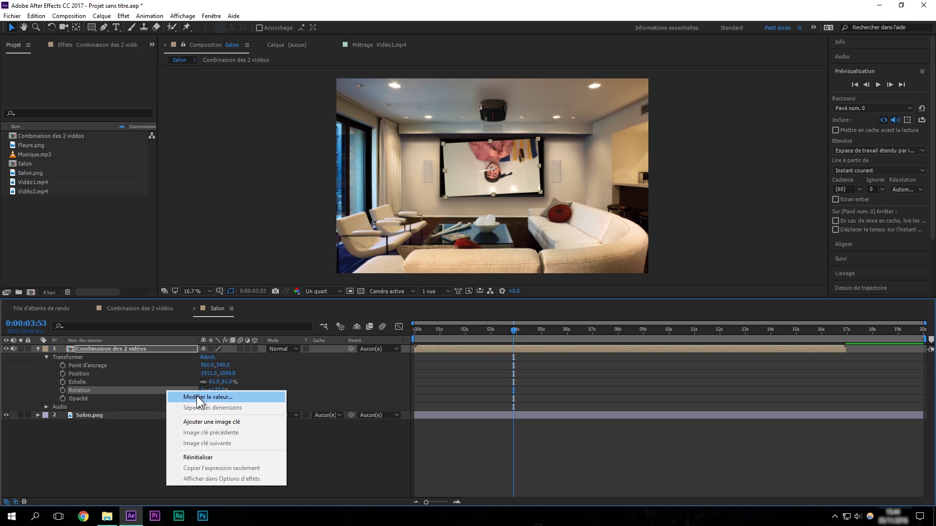
click(206, 458)
right_click(134, 383)
click(176, 451)
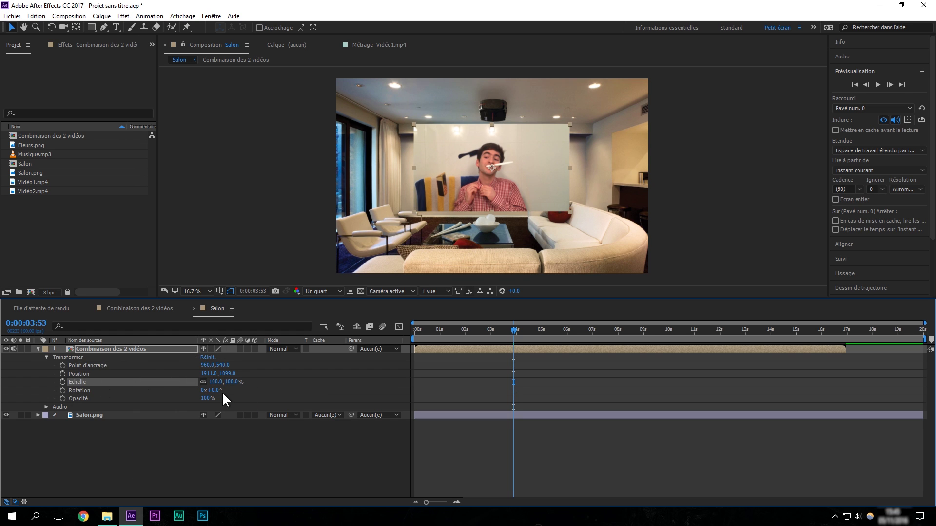
Try the layer at Rotation 75° and Echelle 30%, and reset all its Transformer properties at once.
drag(217, 392, 200, 383)
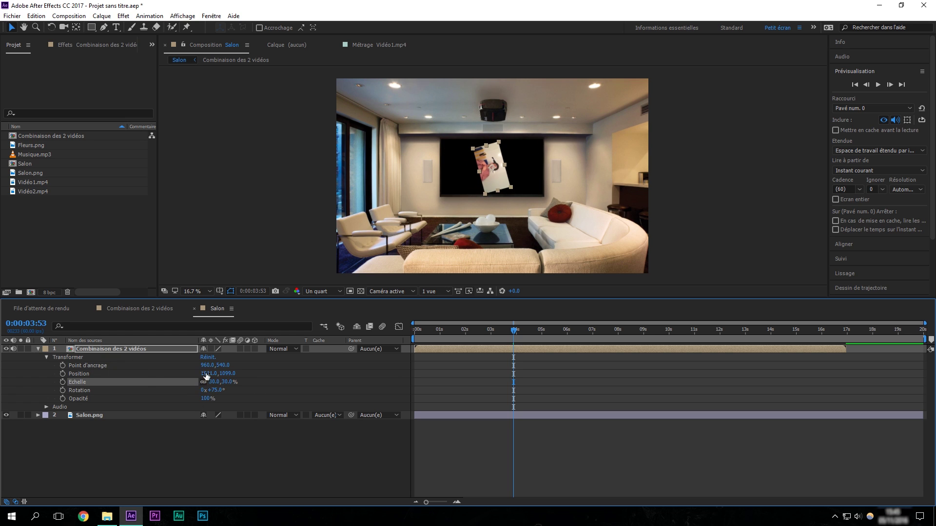
right_click(174, 382)
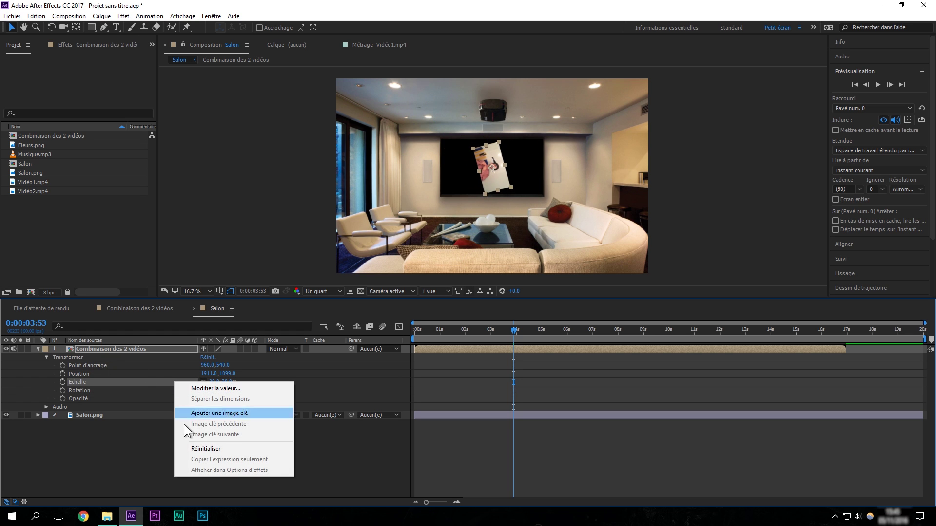
click(202, 356)
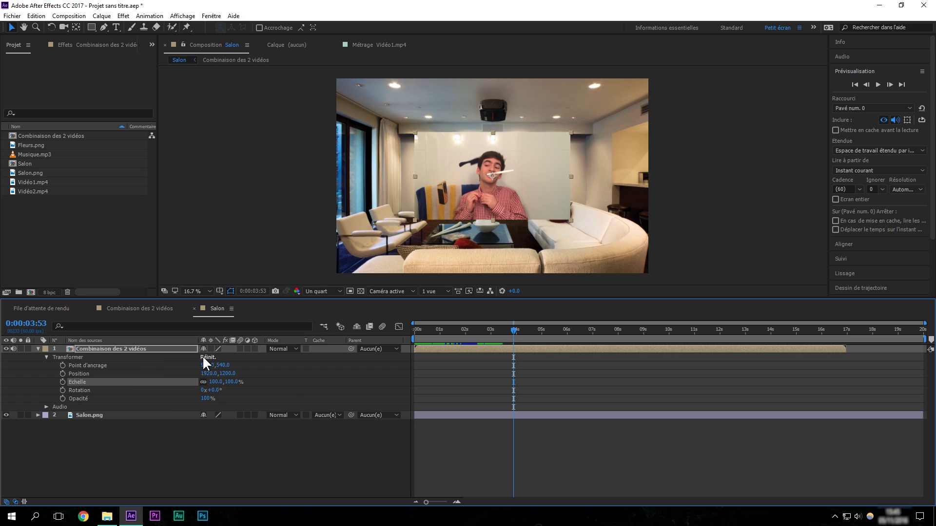
Scale the "Combinaison des 2 vidéos" layer to 60% and place it on the television screen at Position 1920, 1103.
click(214, 382)
text(60)
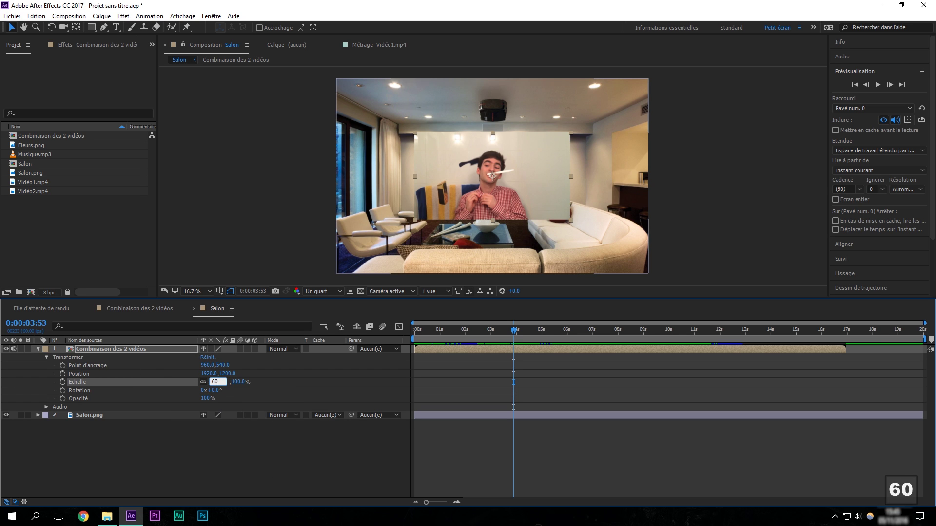
key(Return)
drag(227, 375, 259, 377)
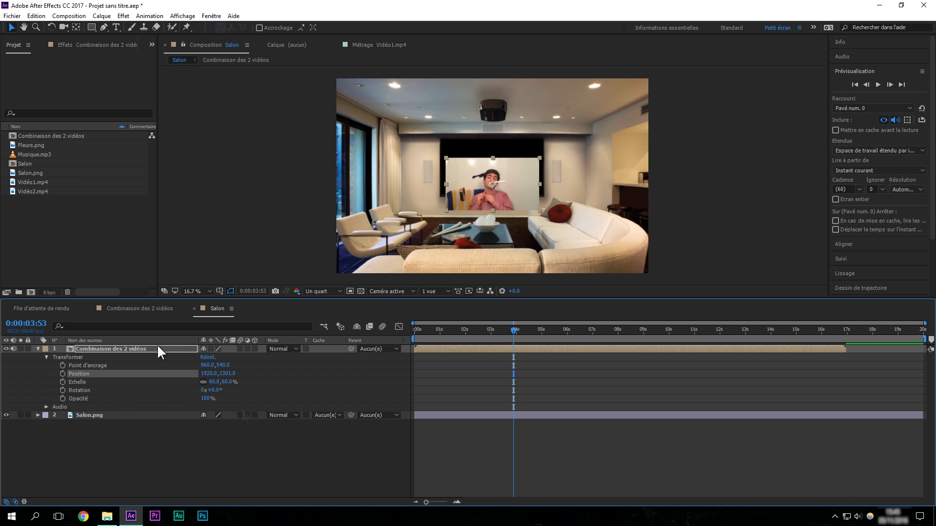
click(157, 350)
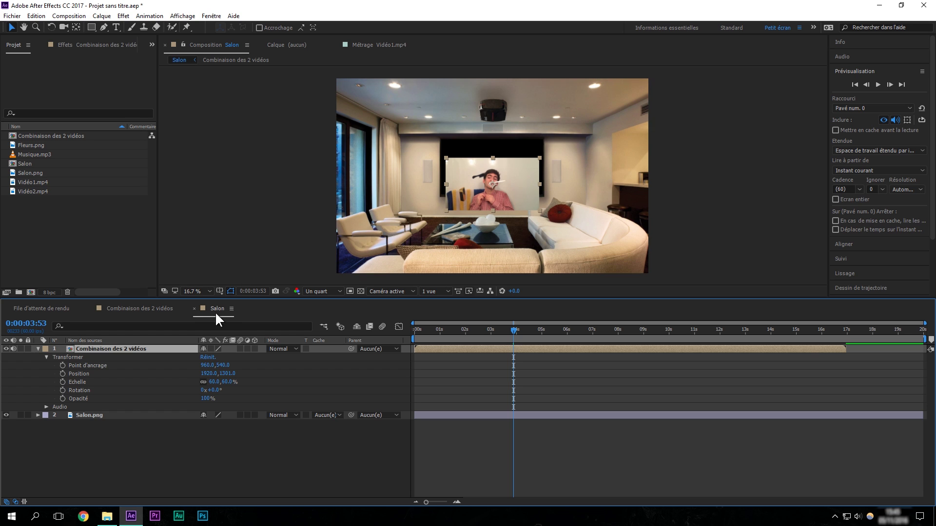
mouse_move(511, 190)
mouse_down()
mouse_move(496, 164)
mouse_move(462, 191)
mouse_move(544, 211)
mouse_move(494, 171)
mouse_move(514, 176)
mouse_up()
Enlarge the "Combinaison des 2 vidéos" layer to 148% and set its Point d'ancrage to 0, 0.
click(104, 365)
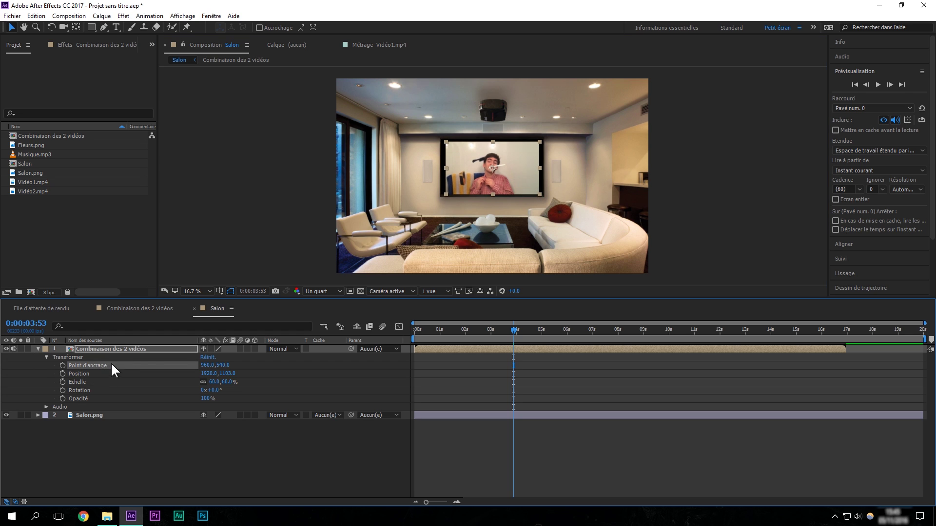
drag(220, 386, 263, 384)
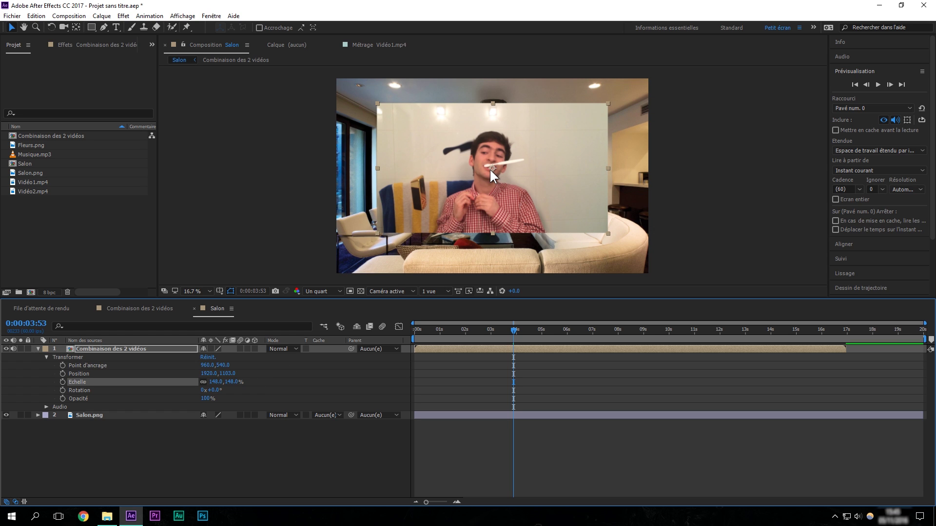
drag(206, 365, 93, 366)
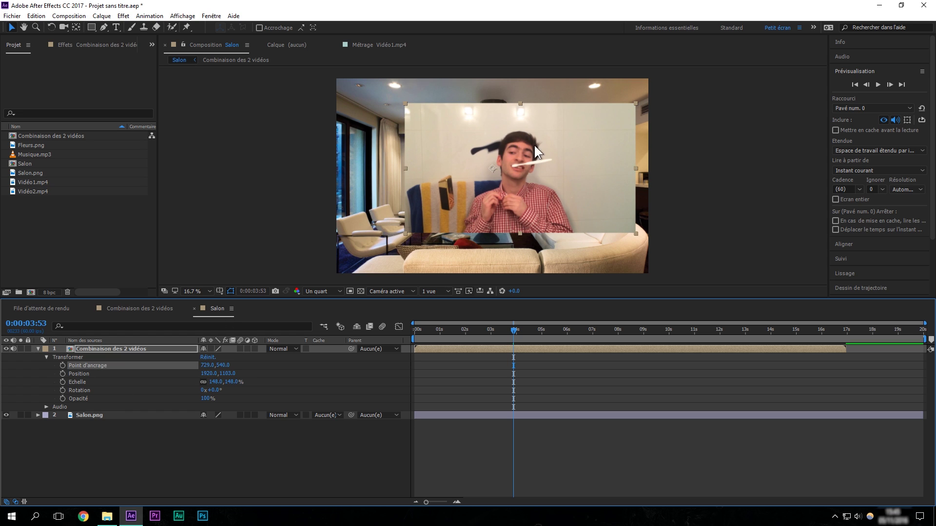
drag(209, 368, 119, 376)
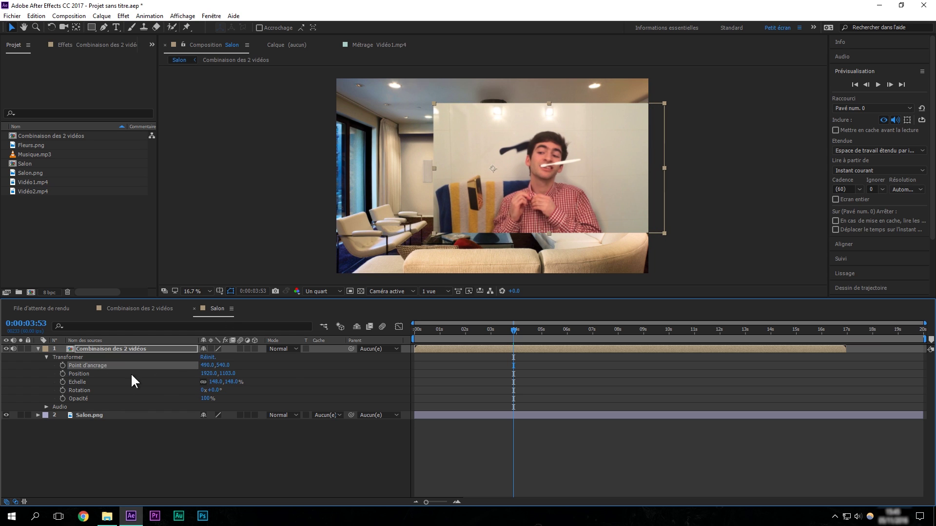
click(205, 365)
text(0)
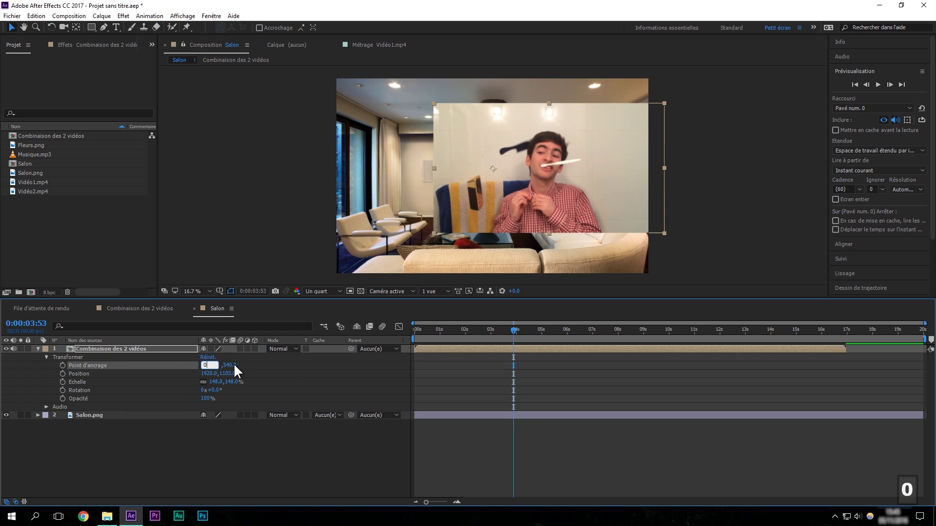
key(Tab)
text(0)
click(271, 449)
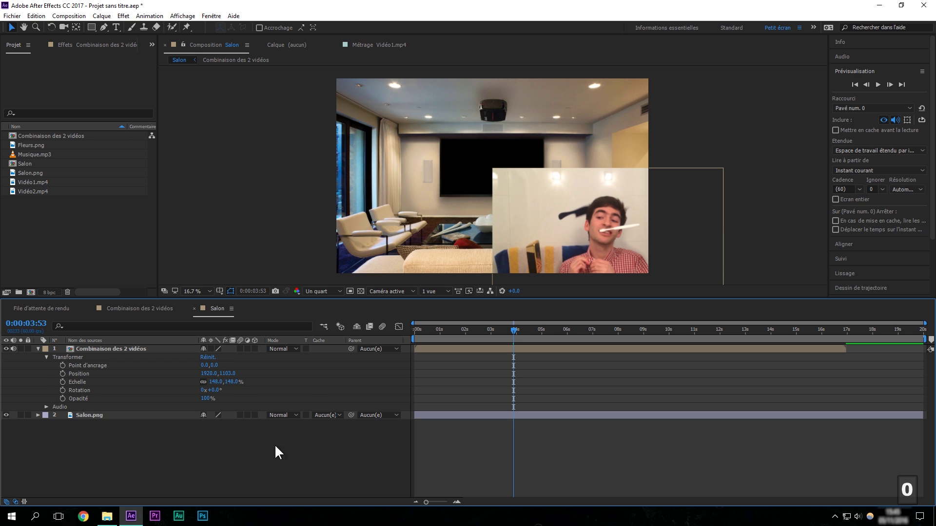
Test the corner anchor point by moving the layer to Position 1008, 629, rotating it to 1x+30° and shrinking it.
click(507, 195)
drag(491, 168, 417, 129)
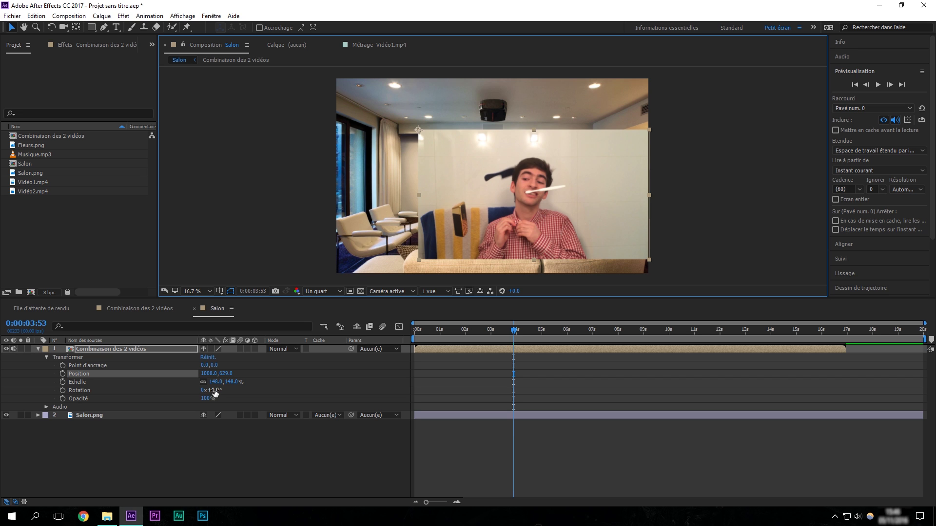
drag(216, 393, 394, 378)
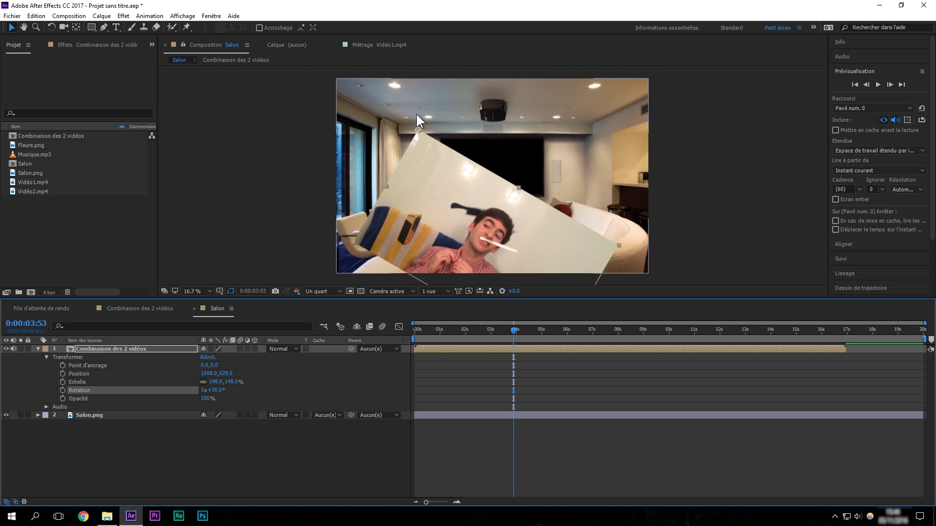
drag(232, 387, 191, 386)
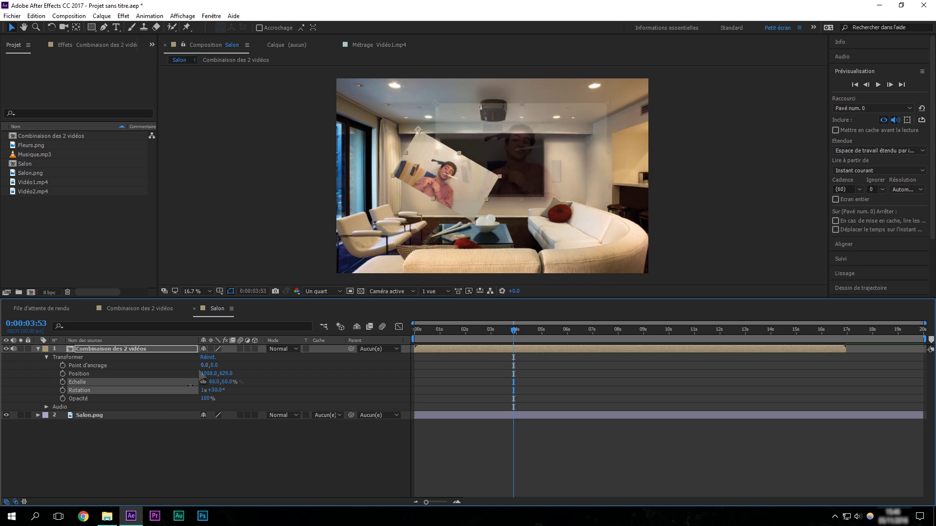
right_click(187, 366)
click(202, 351)
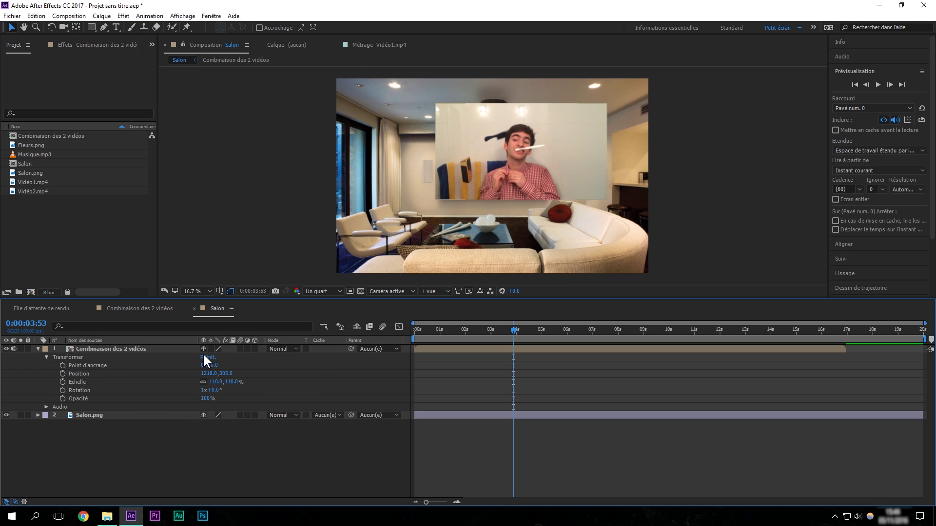
Reset the layer's transform and fit it to the television screen with Echelle 64% and Position 1914, 1098.
click(206, 357)
drag(214, 382, 207, 388)
drag(471, 177, 470, 173)
key(F2)
Set the Opacité of the "Combinaison des 2 vidéos" layer to 90%.
drag(207, 399, 207, 402)
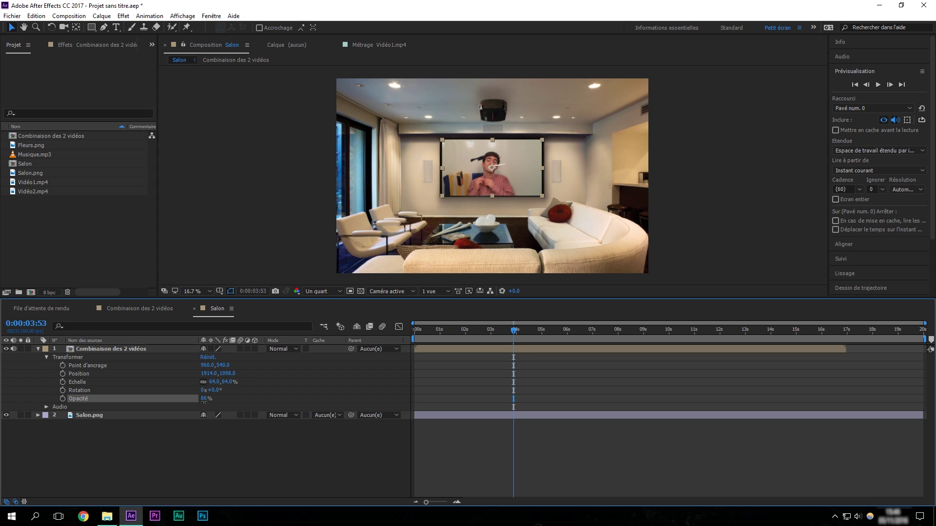
key(F2)
click(206, 399)
text(90)
key(Return)
Move the current time to the end of the "Combinaison des 2 vidéos" layer at 0:00:16:57 and copy the timecode.
click(839, 334)
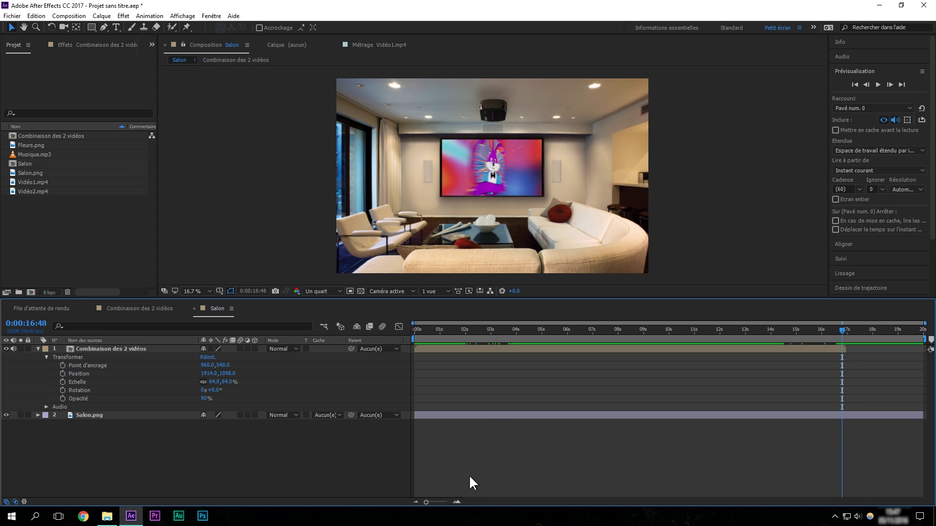
click(458, 502)
drag(840, 328, 652, 331)
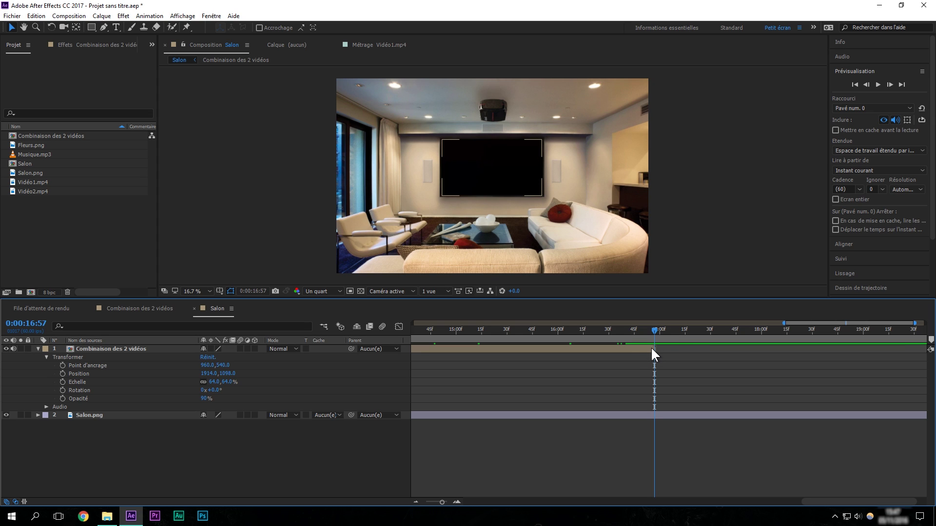
click(41, 323)
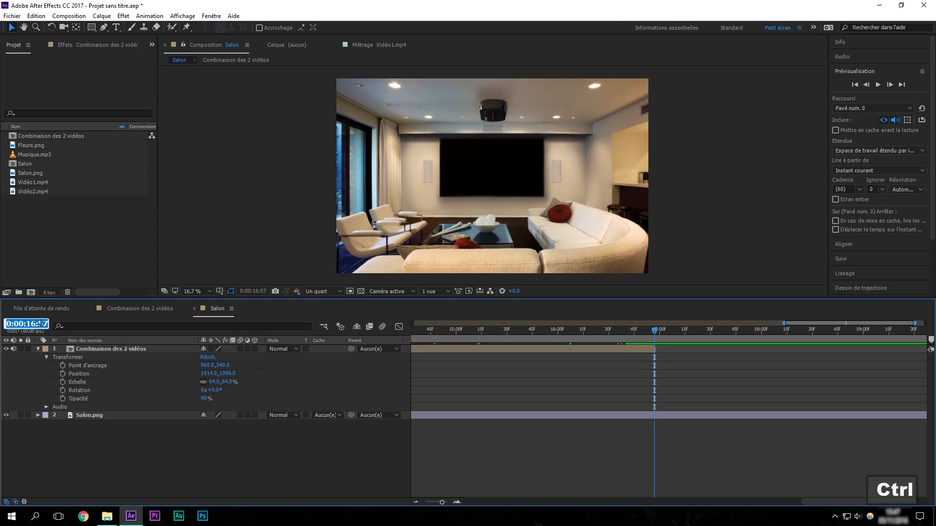
key(ctrl+c)
Set the Durée of the Salon composition to 0:00:16:57 with the copied timecode.
right_click(216, 305)
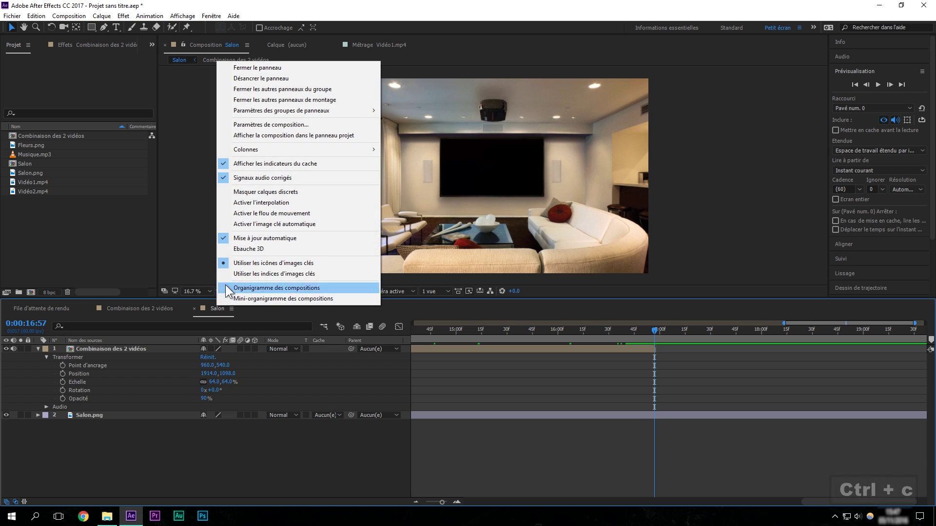
click(262, 126)
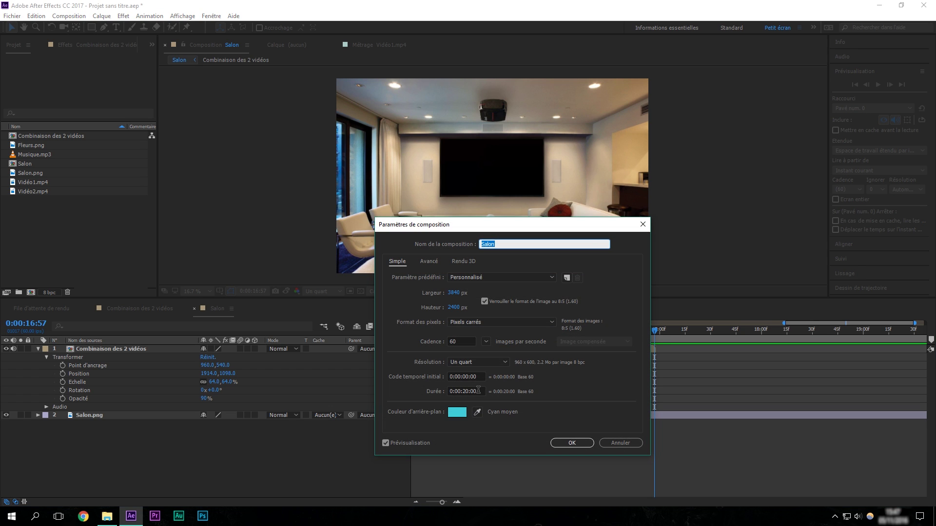
drag(478, 390, 427, 391)
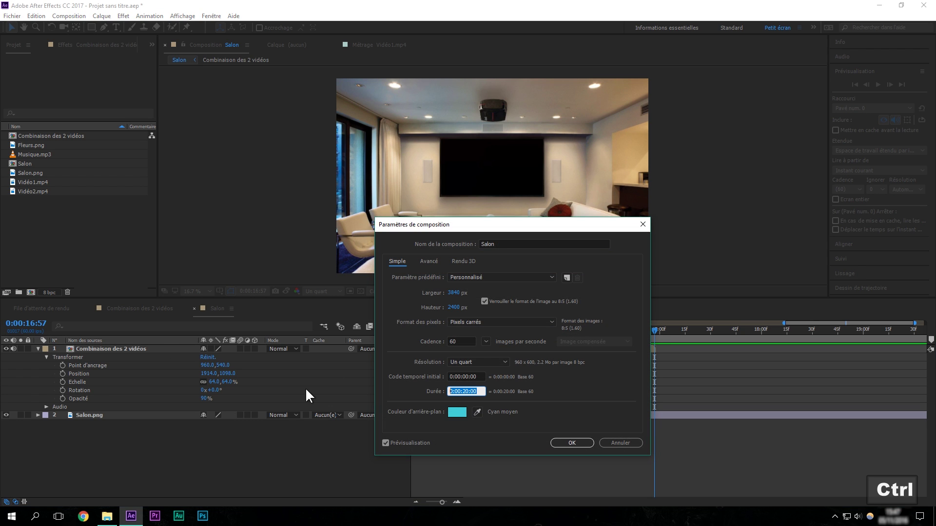
key(ctrl+v)
click(568, 442)
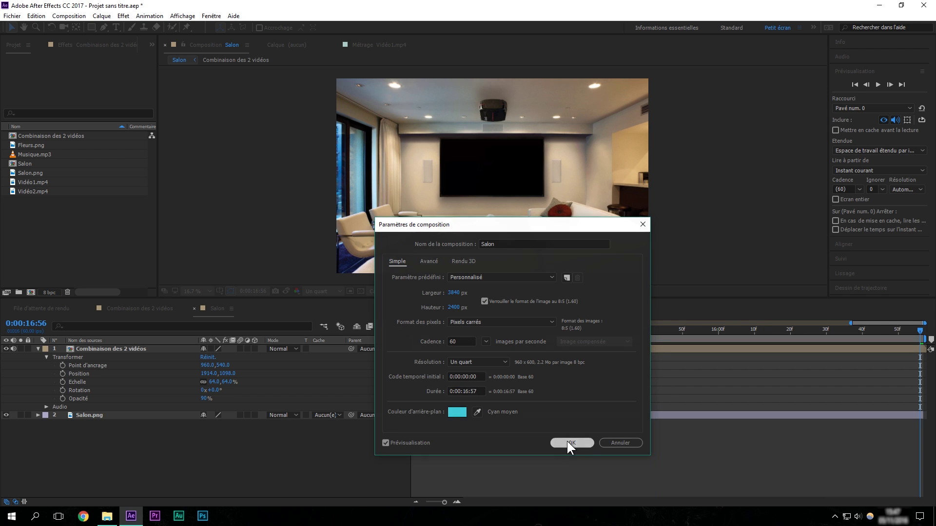
Show the full Salon duration in the timeline and scrub to 0:00:10:05.
click(417, 501)
click(418, 501)
click(418, 501)
drag(586, 332, 717, 341)
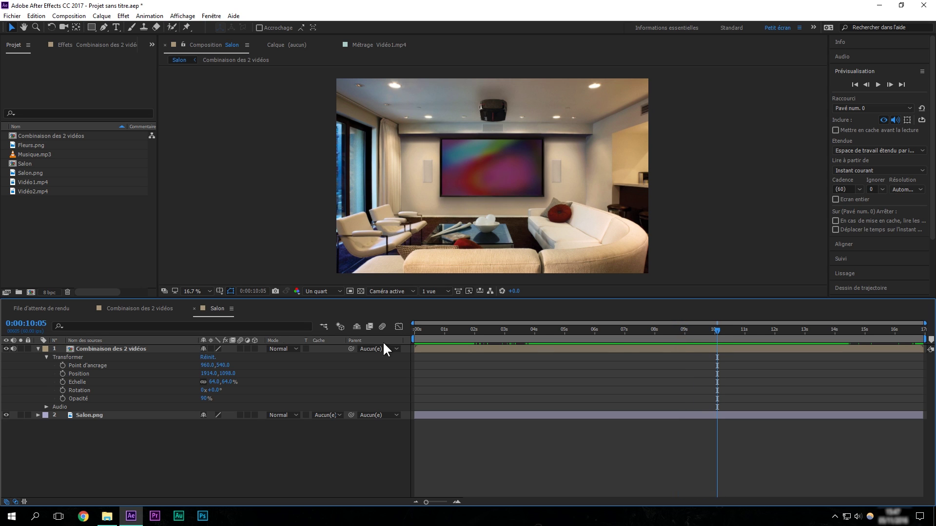
Open the nested "Combinaison des 2 vidéos" composition from its layer in Salon and scrub to 0:00:09:09.
click(114, 350)
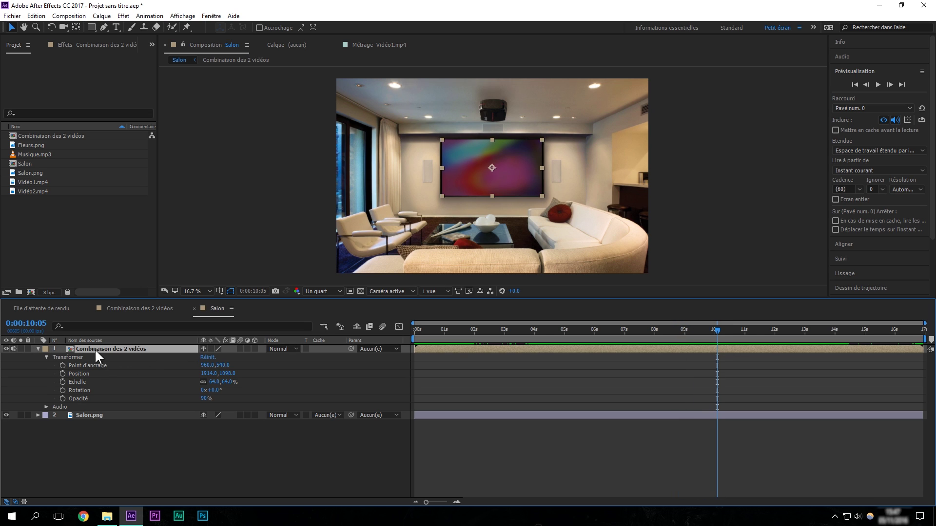
double_click(119, 350)
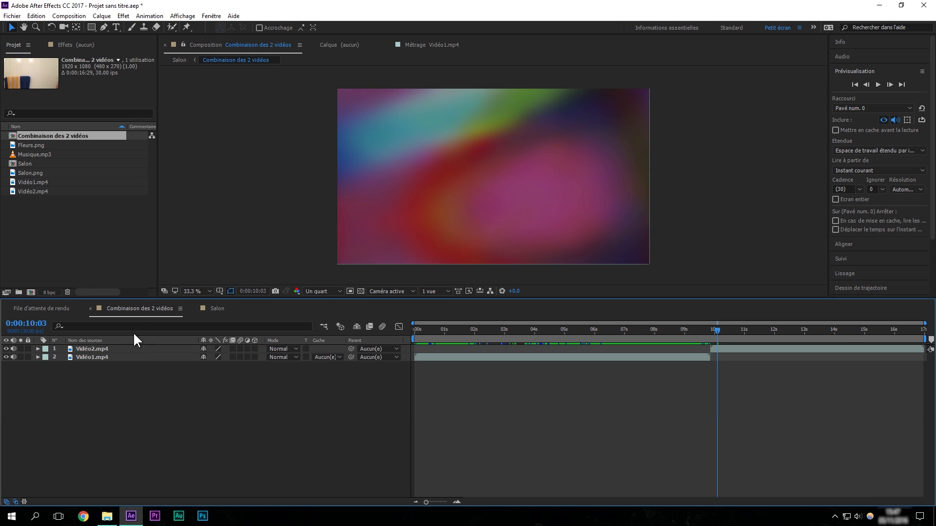
mouse_move(681, 333)
mouse_down()
mouse_move(505, 337)
mouse_move(732, 332)
mouse_move(693, 340)
mouse_up()
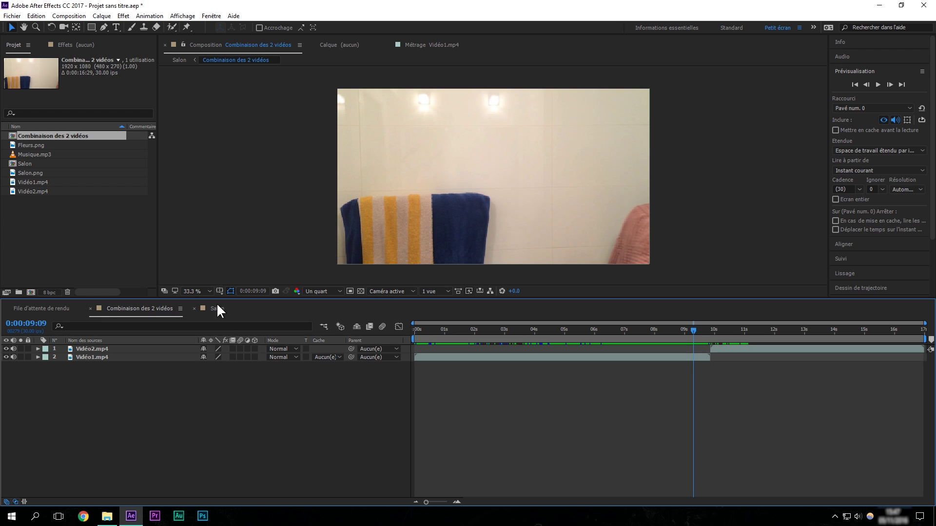
Switch back and forth between the Salon and "Combinaison des 2 vidéos" compositions, ending on Salon.
double_click(26, 162)
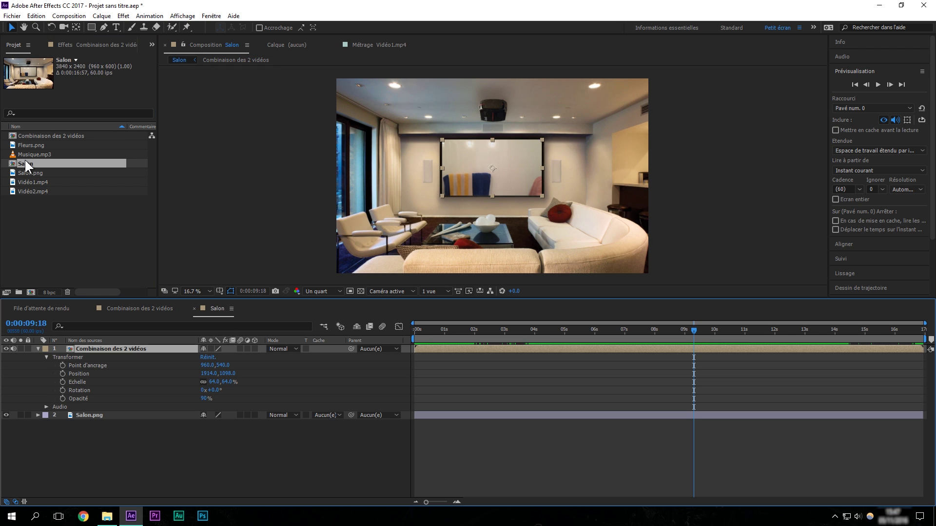
double_click(37, 136)
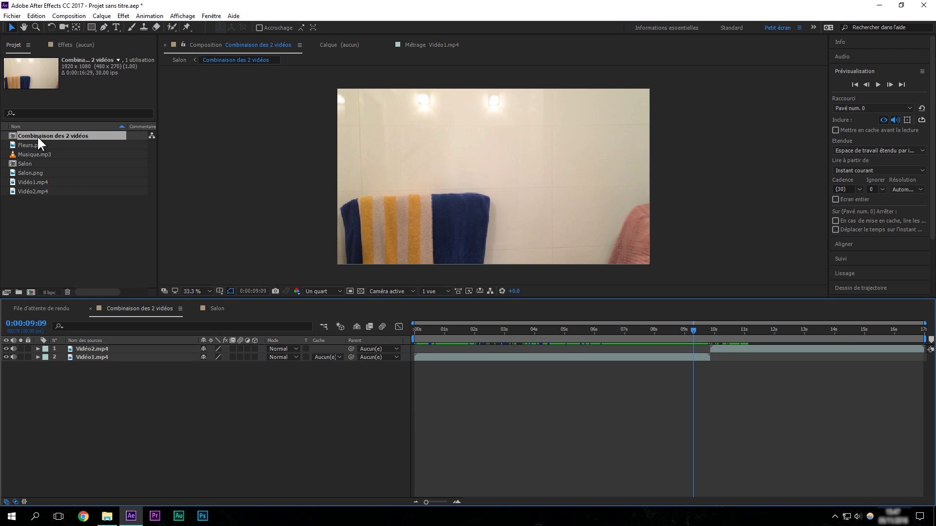
click(215, 309)
click(154, 308)
click(213, 309)
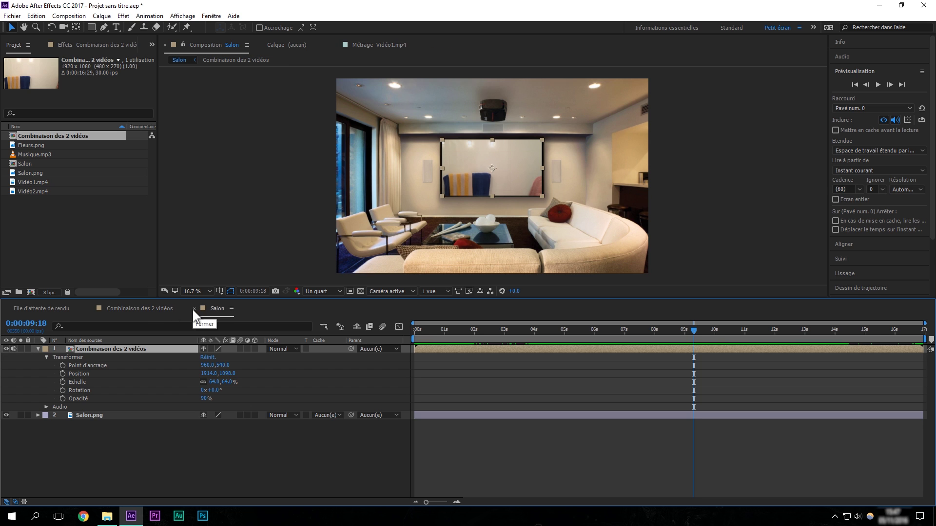
Close the Salon composition's timeline and deselect the project items.
click(194, 308)
click(82, 234)
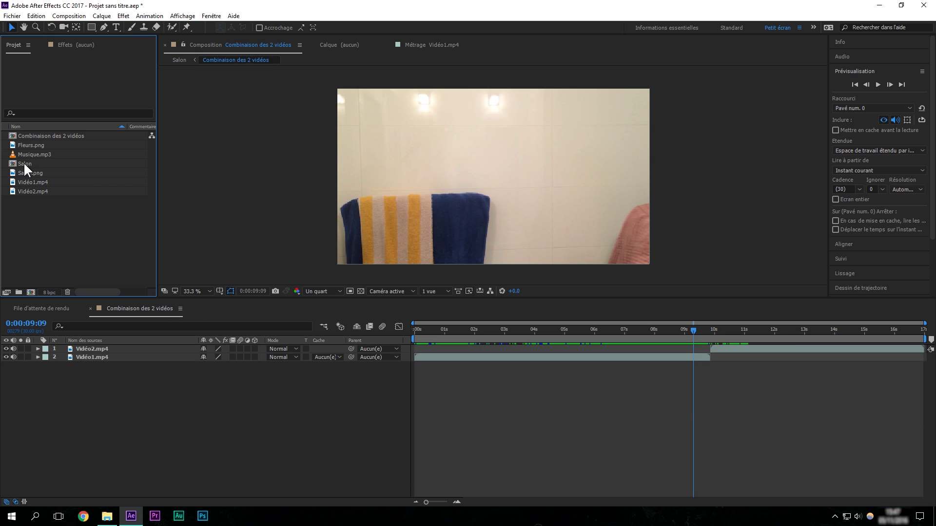
Open the Salon composition and add Fleurs.png as its uppermost layer.
double_click(26, 164)
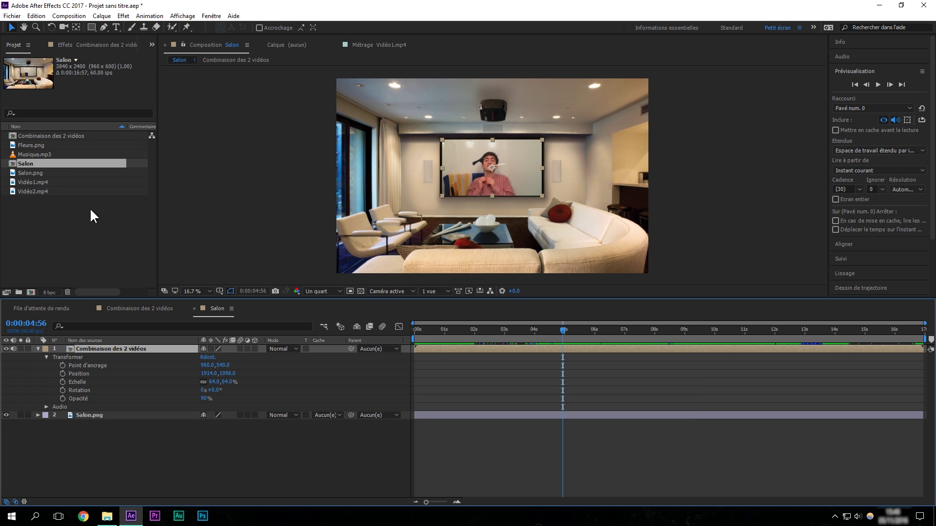
click(35, 145)
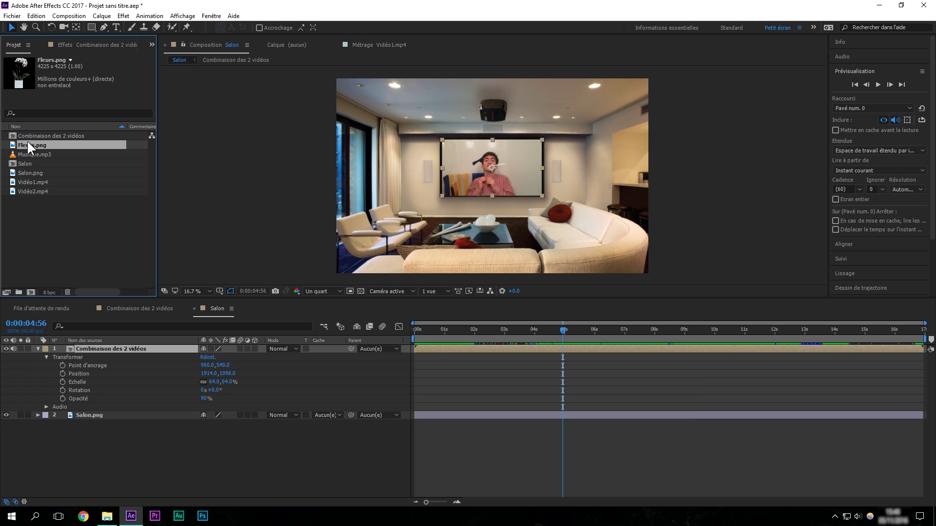
drag(26, 142, 81, 347)
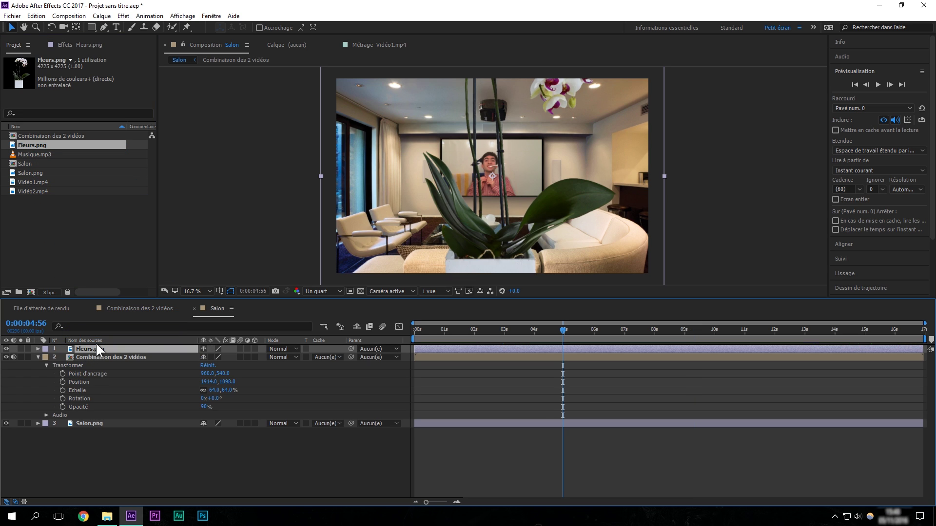
Reveal the Fleurs.png transform properties, scale the layer to 22% and place it at position 1944, 1284.
click(39, 349)
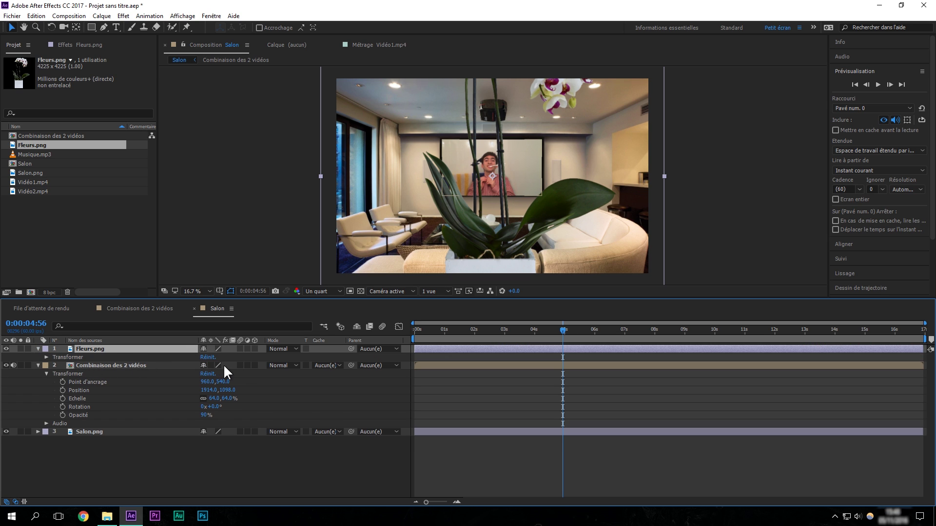
click(47, 357)
drag(224, 383, 192, 382)
click(485, 232)
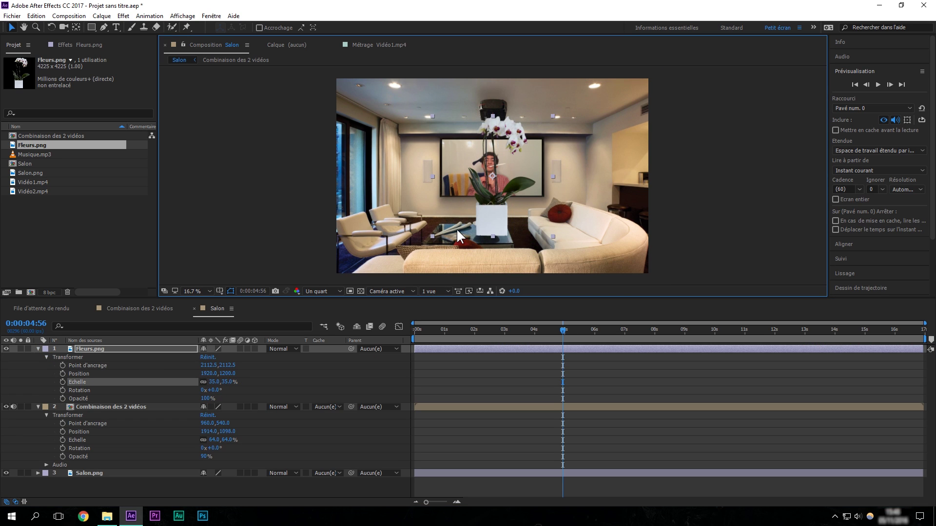
mouse_move(489, 211)
mouse_down()
mouse_move(480, 197)
mouse_move(490, 216)
mouse_up()
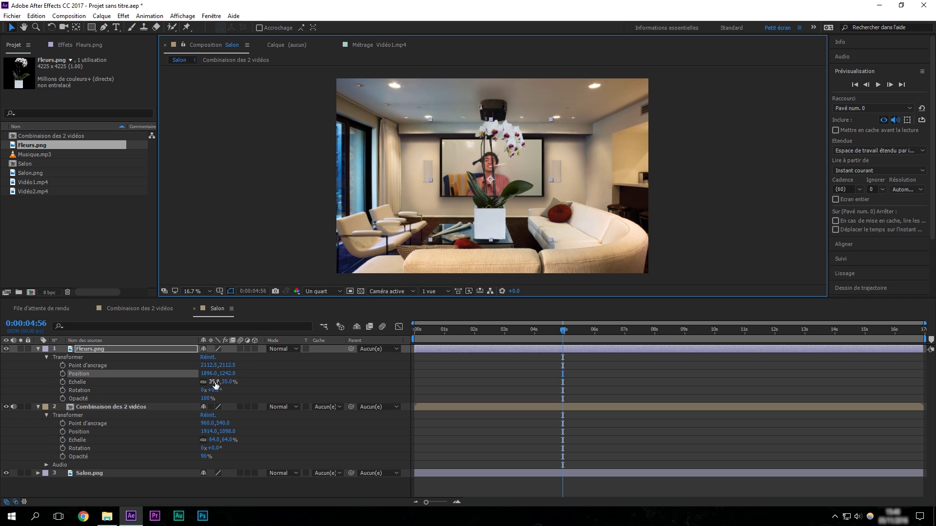
drag(215, 383, 209, 383)
mouse_move(493, 197)
mouse_down()
mouse_move(499, 223)
mouse_move(499, 204)
mouse_up()
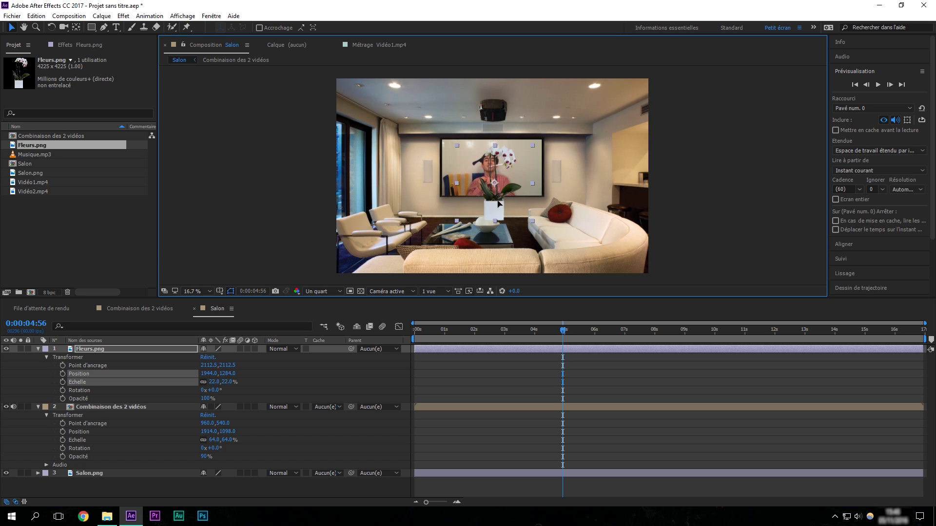
Set the Fleurs.png anchor point to 2112.5, 4174.5 at the pot's base, scale it to 20% and stand it on the coffee table.
drag(217, 382, 343, 366)
drag(223, 366, 530, 366)
drag(496, 111, 494, 166)
drag(228, 382, 212, 383)
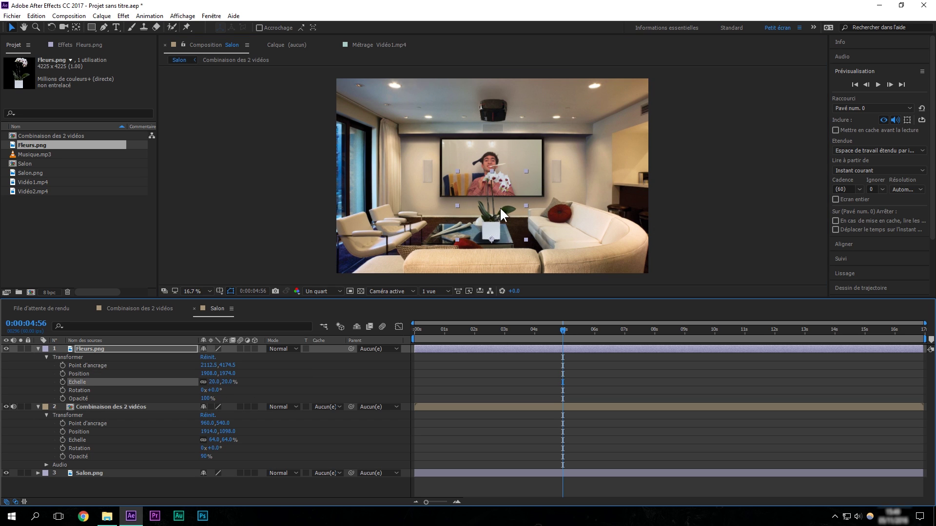
drag(491, 228, 498, 227)
key(ctrl+shift+a)
key(u)
mouse_move(109, 384)
mouse_down()
mouse_move(105, 357)
mouse_move(84, 348)
mouse_move(105, 384)
mouse_up()
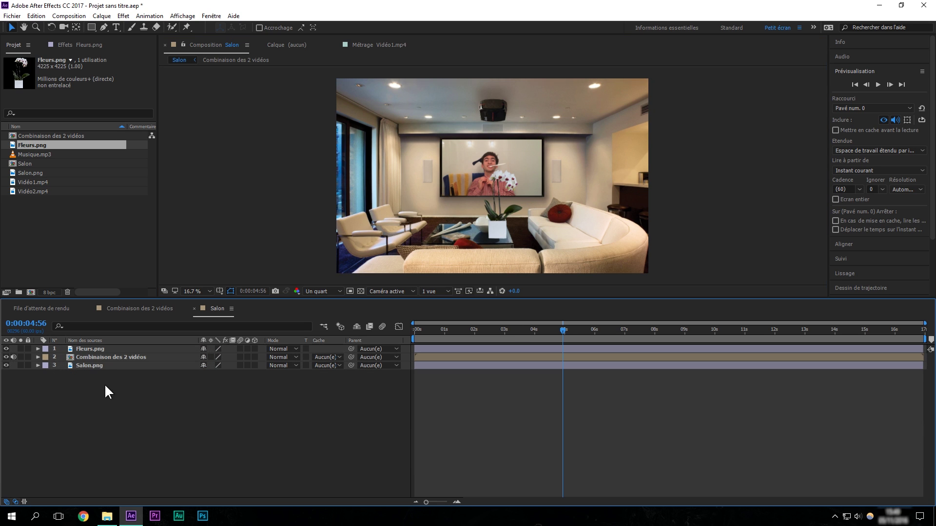
Try the Fleurs.png layer beneath "Combinaison des 2 vidéos" and return it to the front of the layer stack.
drag(83, 347, 86, 359)
click(98, 349)
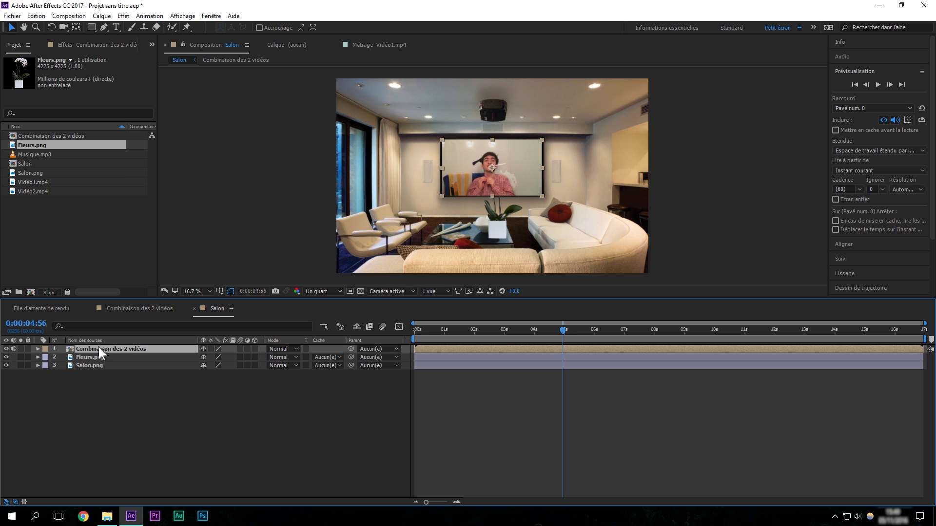
click(96, 358)
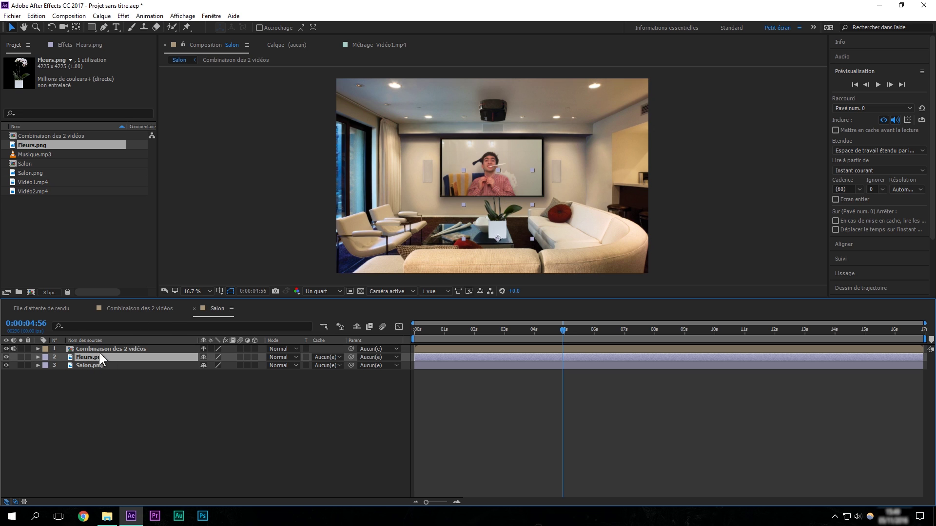
click(87, 365)
drag(89, 358, 89, 348)
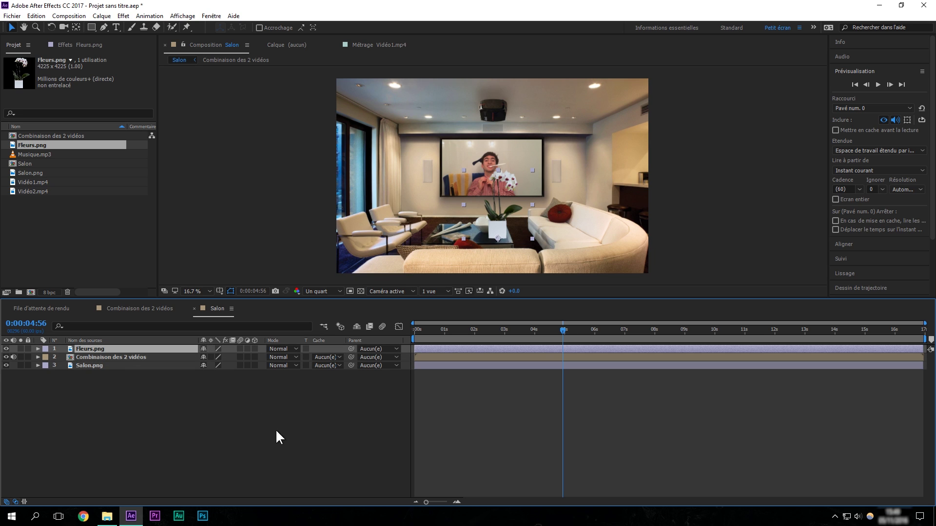
Add Musique.mp3 to the Salon composition as the lowest layer and preview the composition.
click(33, 154)
drag(28, 153, 151, 388)
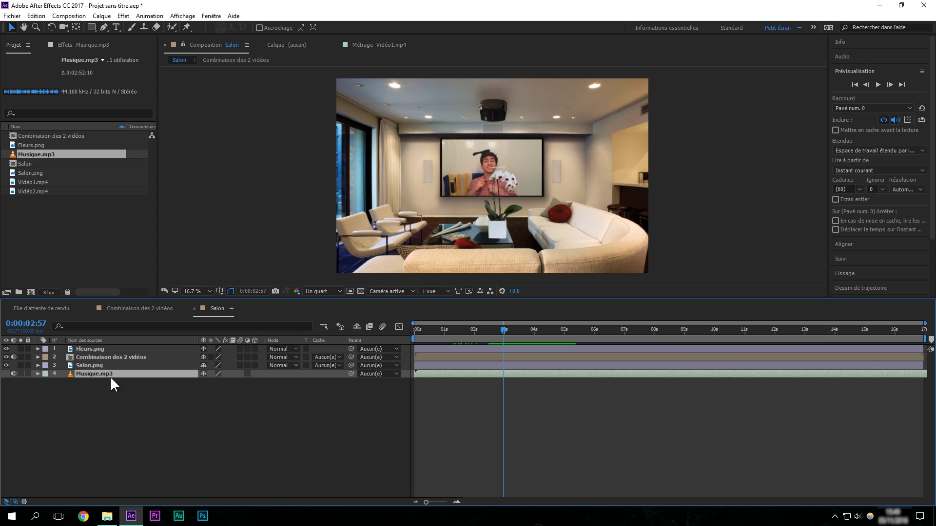
drag(91, 373, 96, 350)
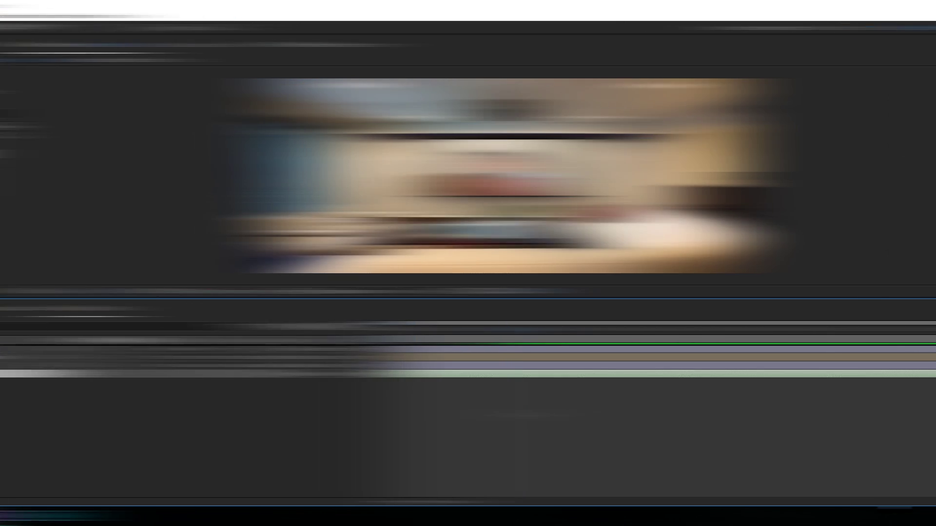
key(KP_0)
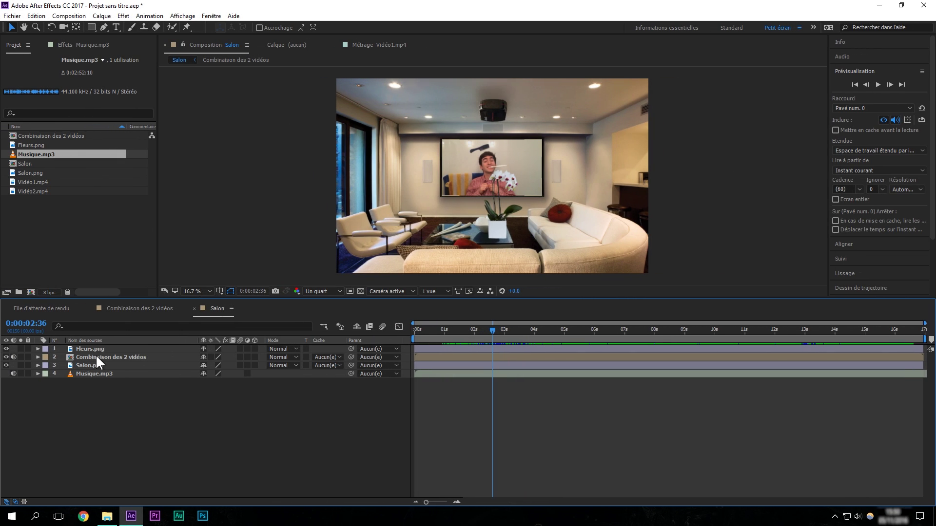
Open the nested "Combinaison des 2 vidéos" composition from its layer and return to Salon.
click(96, 358)
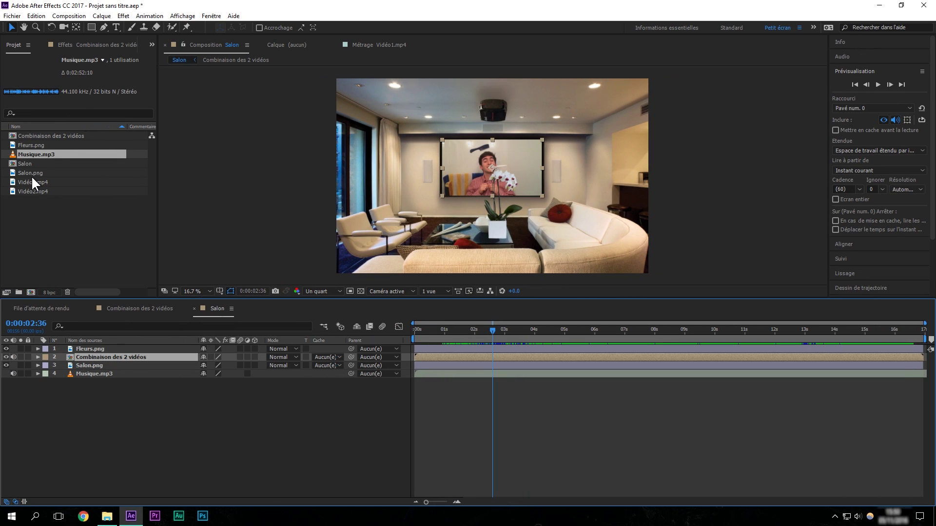
double_click(111, 355)
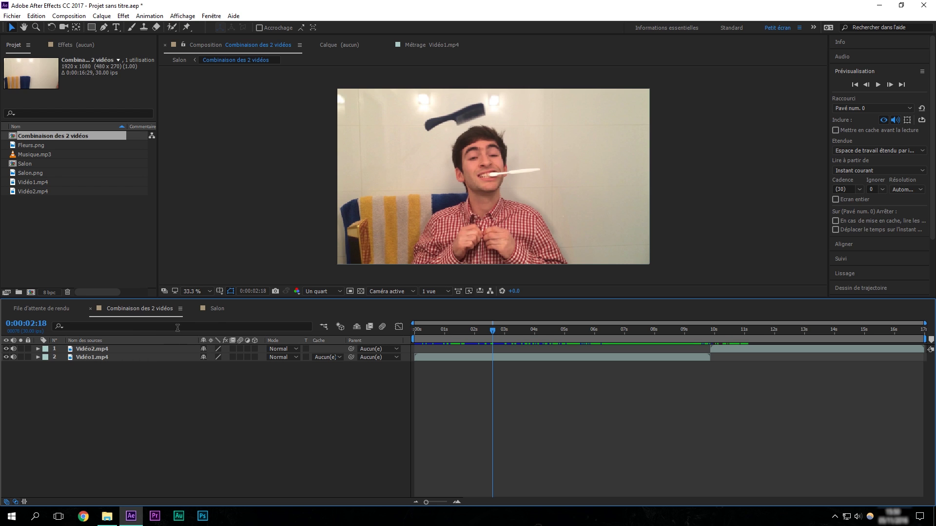
click(215, 308)
click(77, 225)
Try Vidéo1.mp4 as a separate layer in Salon, scaled to 45% over the room's left wall, and delete that layer.
drag(27, 180, 104, 347)
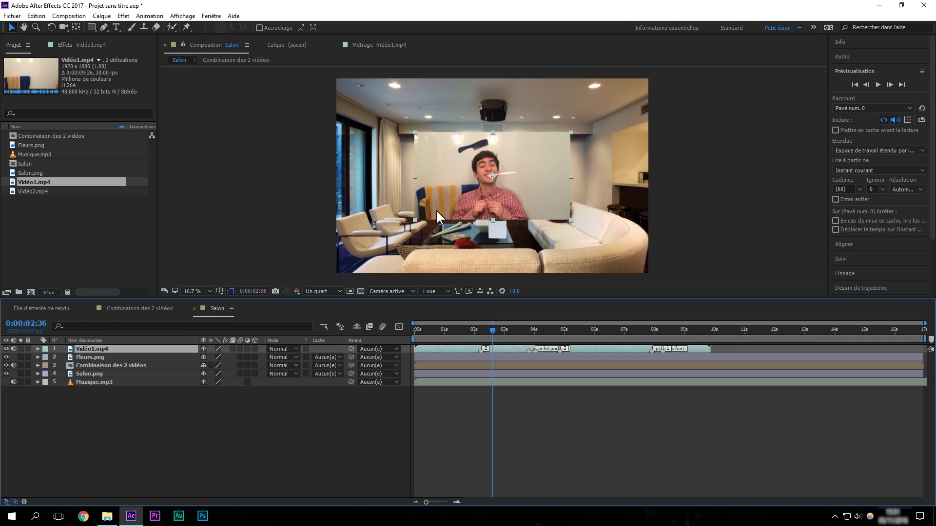
drag(468, 195, 391, 218)
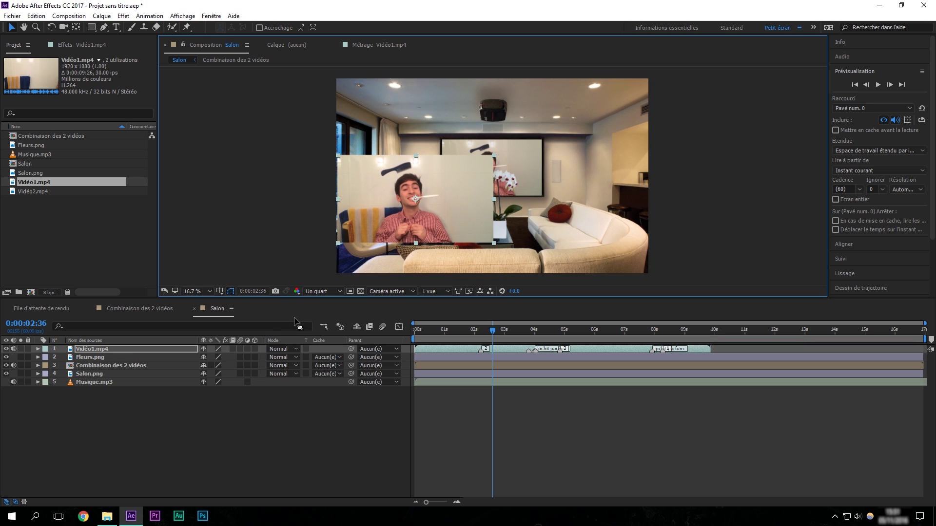
key(s)
drag(234, 357, 207, 357)
drag(415, 207, 390, 177)
click(93, 348)
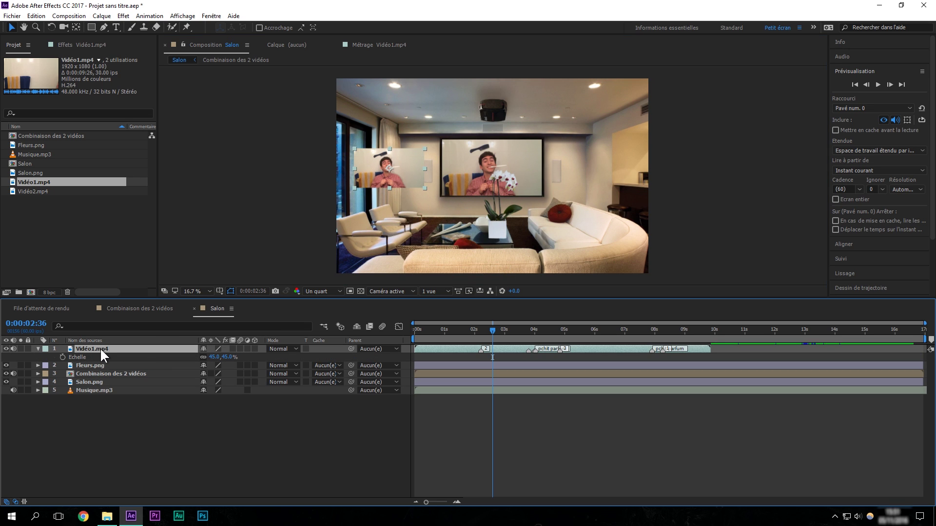
key(Delete)
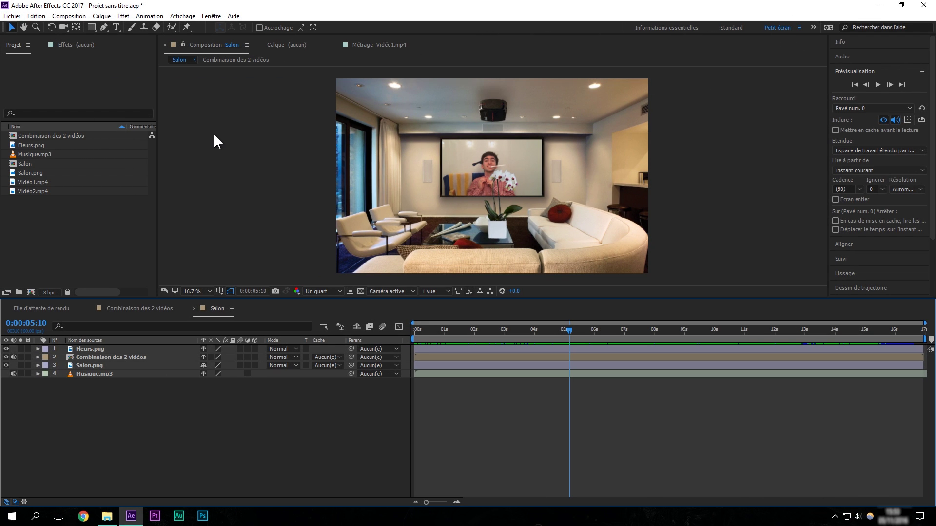
Save the project on the desktop (Bureau) under the name "Best poject ever".
click(15, 16)
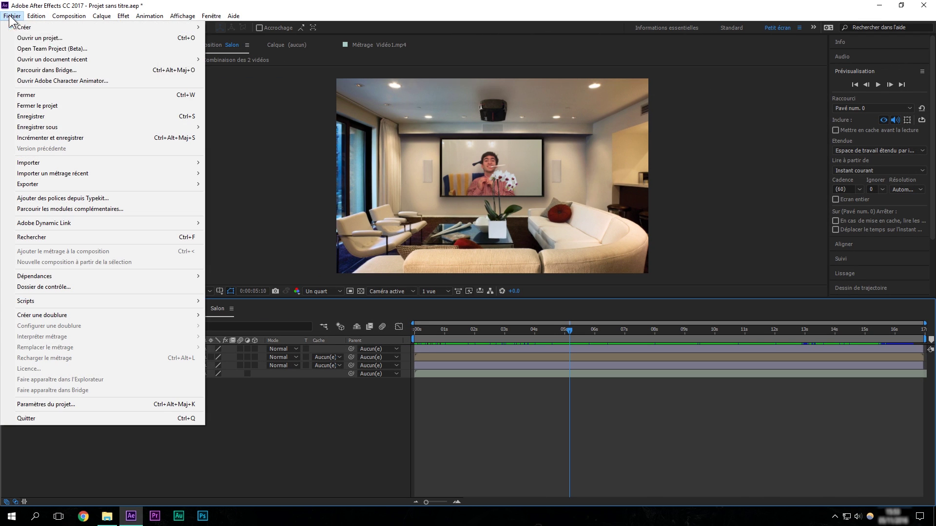
click(30, 116)
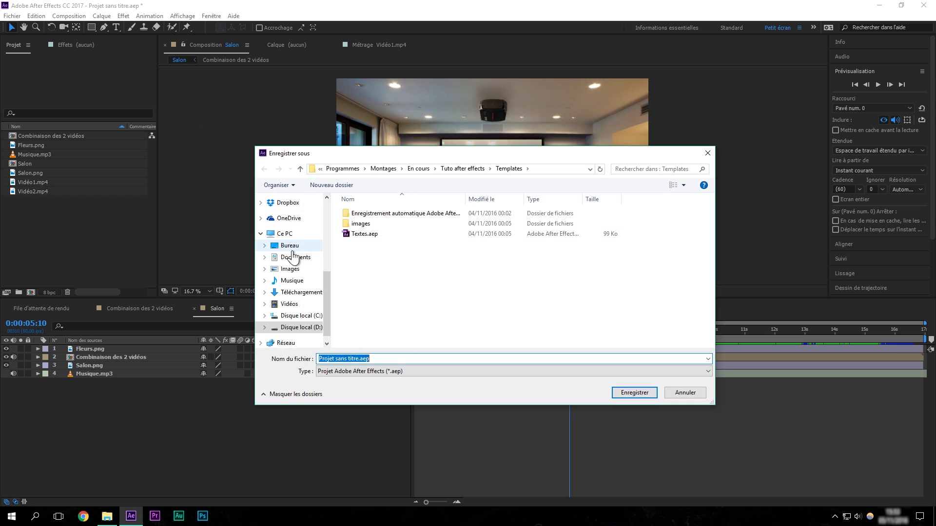
click(287, 246)
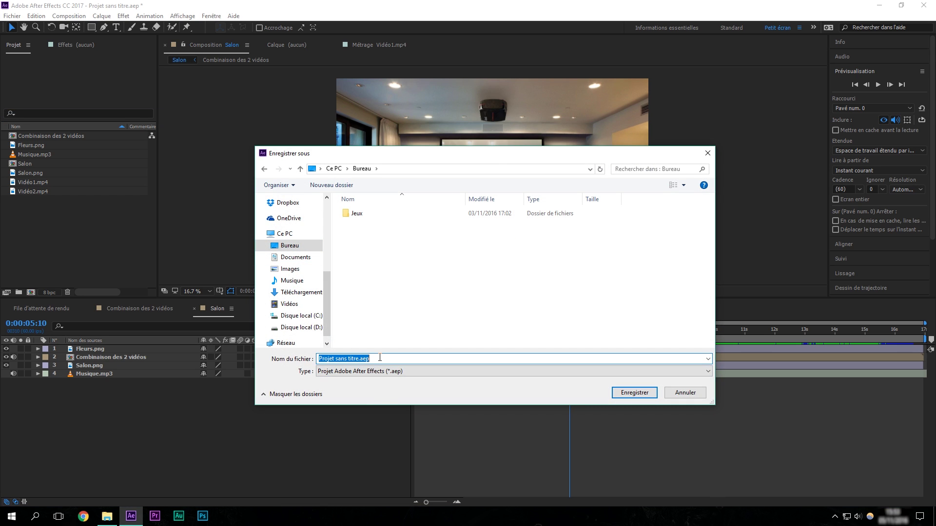
text(Be)
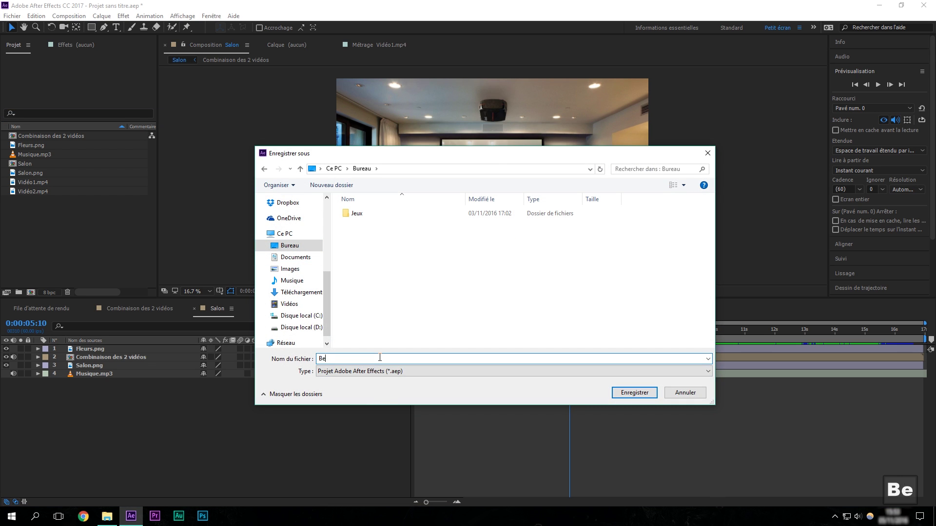
text(st comp)
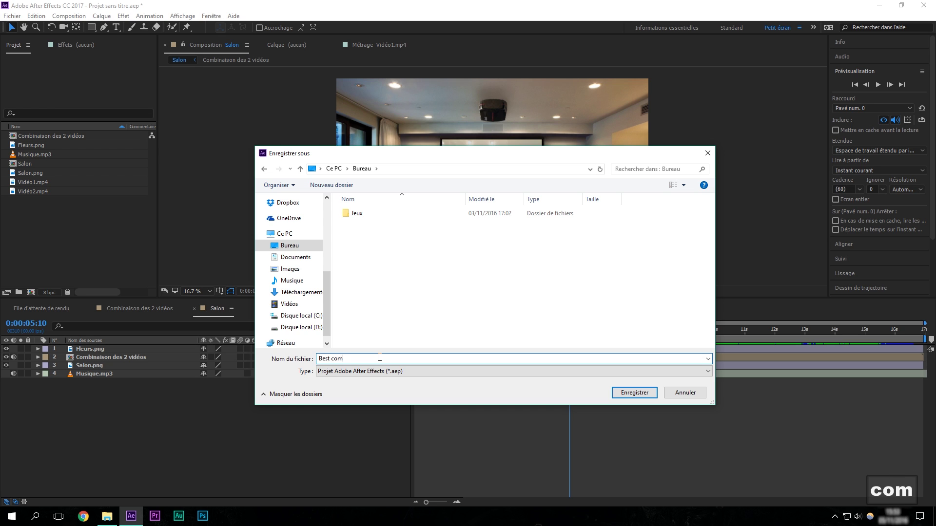
key(BackSpace)
key(BackSpace)
key(BackSpace)
key(BackSpace)
text(p)
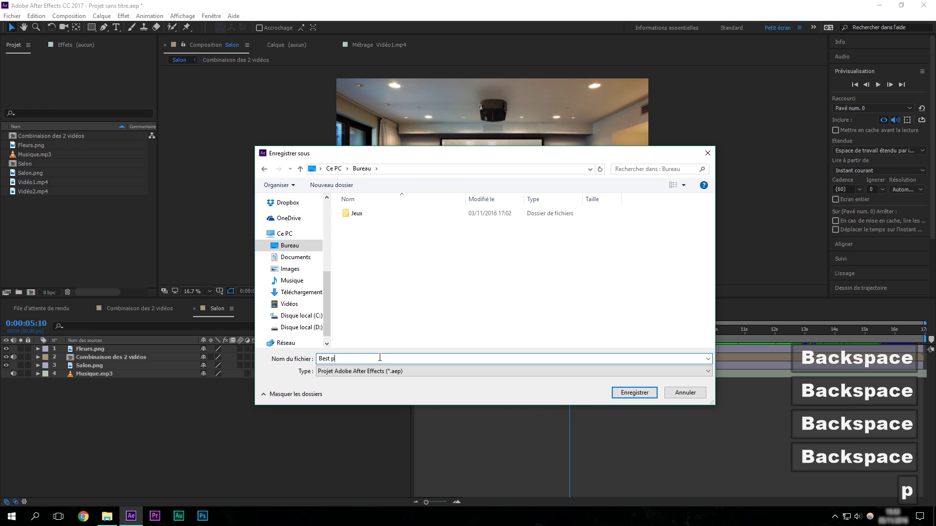
text(oject ece)
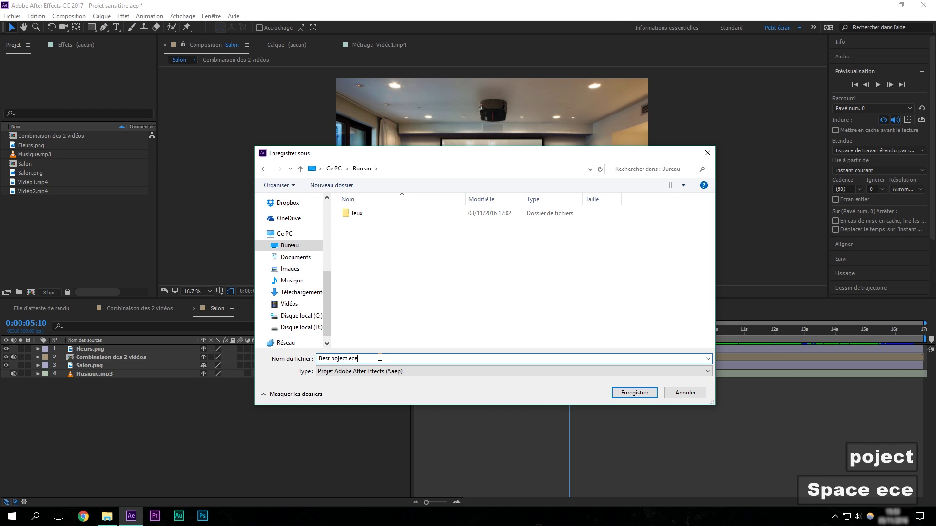
key(BackSpace)
key(BackSpace)
text(ver)
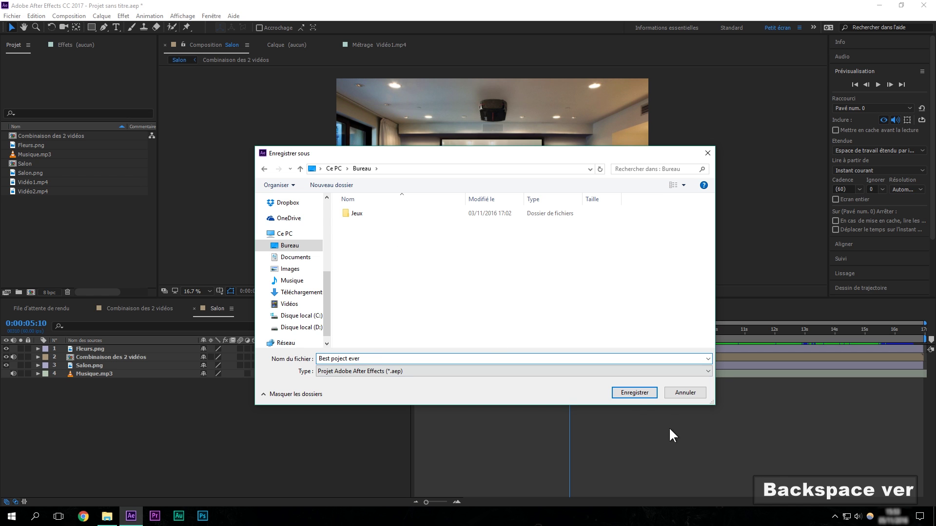
click(634, 393)
Close After Effects and move the Best poject ever.aep file to an empty area of the Windows desktop.
click(924, 5)
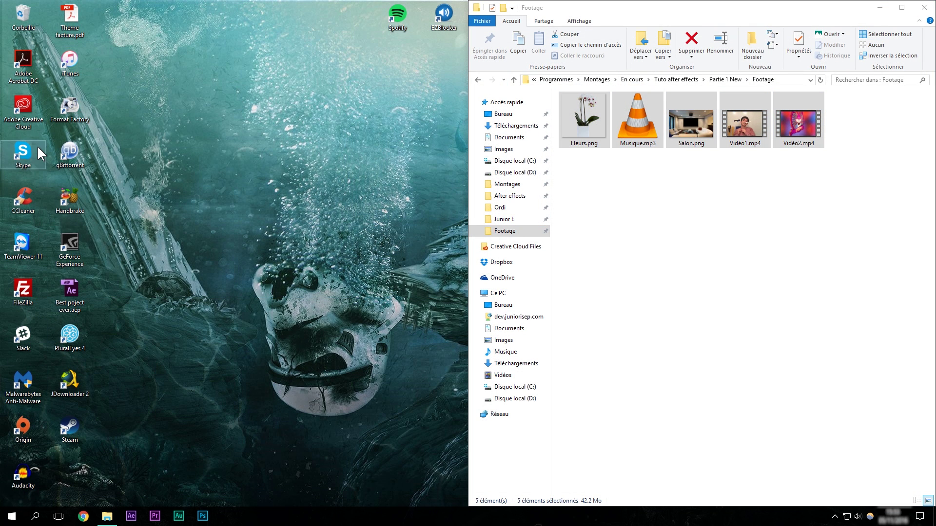
drag(76, 281, 307, 197)
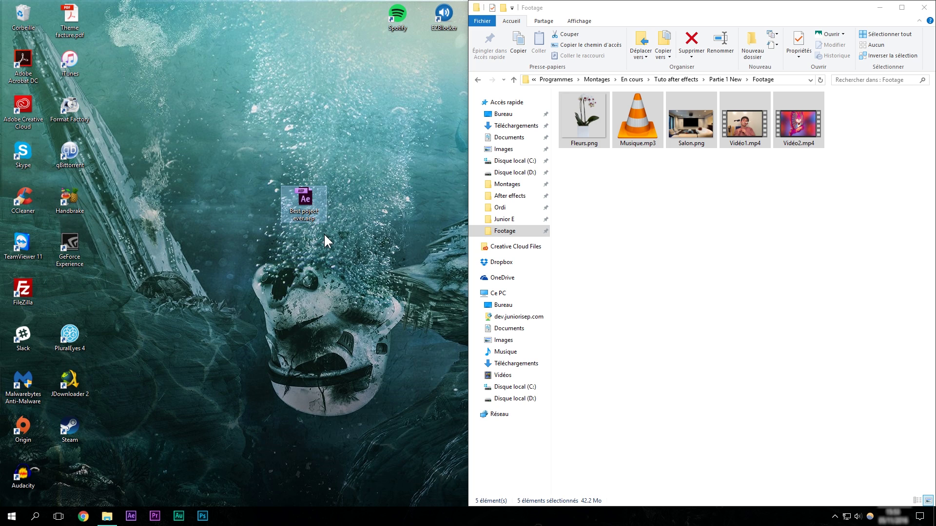